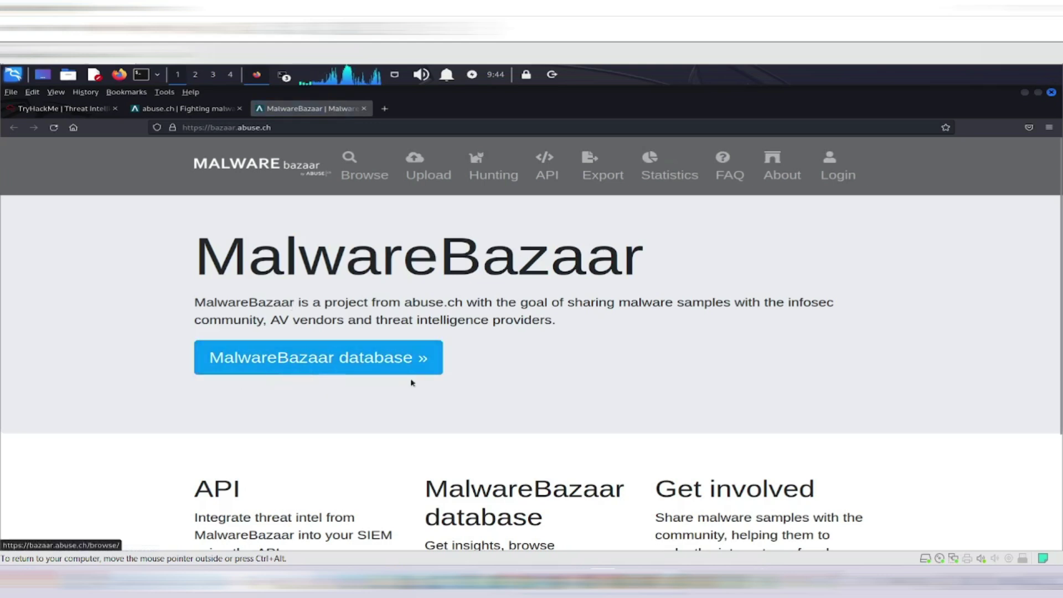
- Open the MalwareBazaar database and pass the robot check by selecting all images with bicycles
scroll(413, 382, "down", 3)
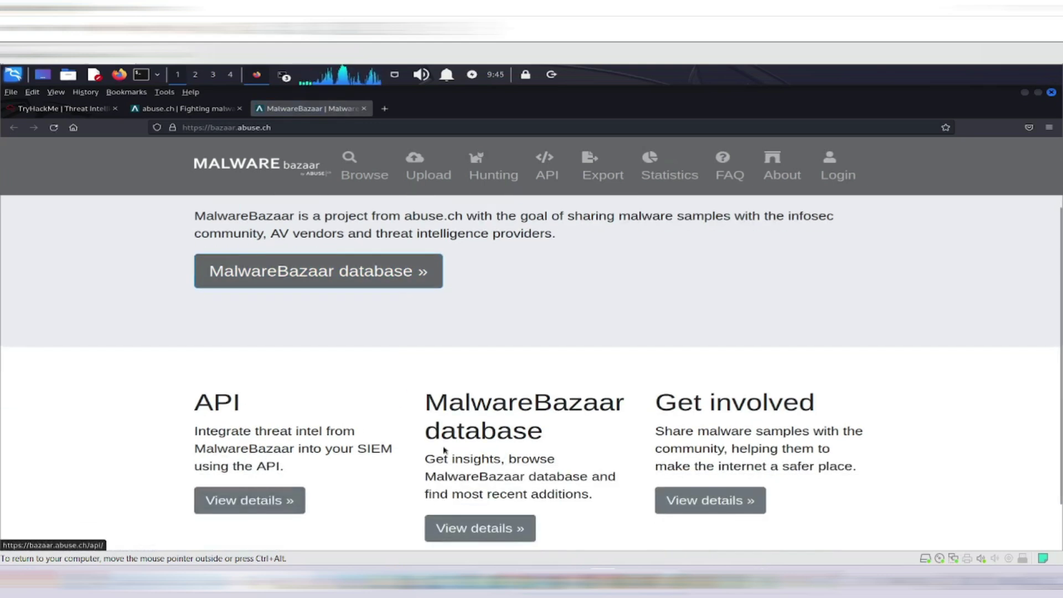
left_click(485, 538)
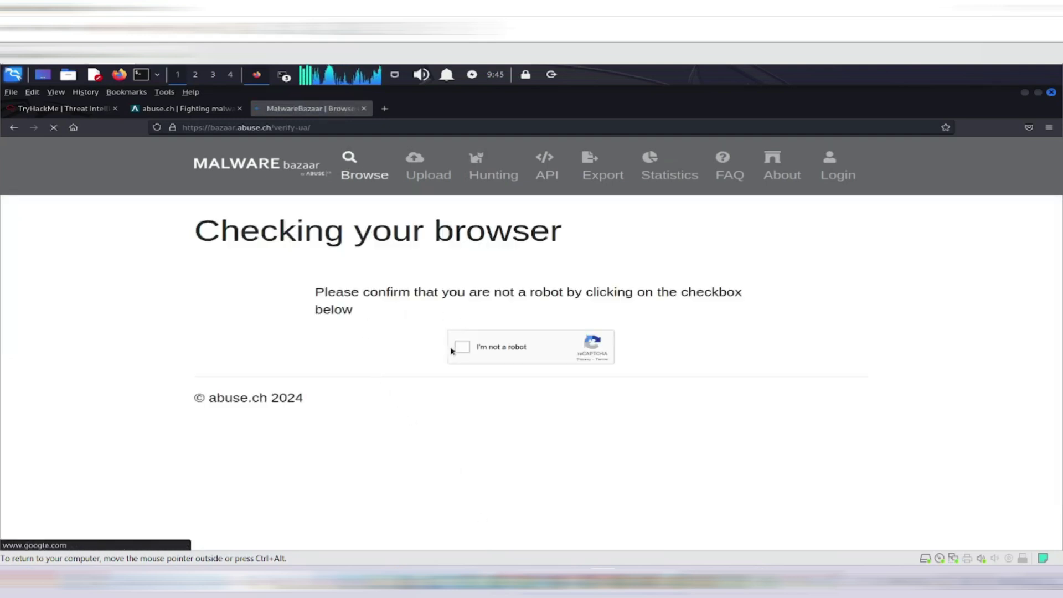
left_click(462, 349)
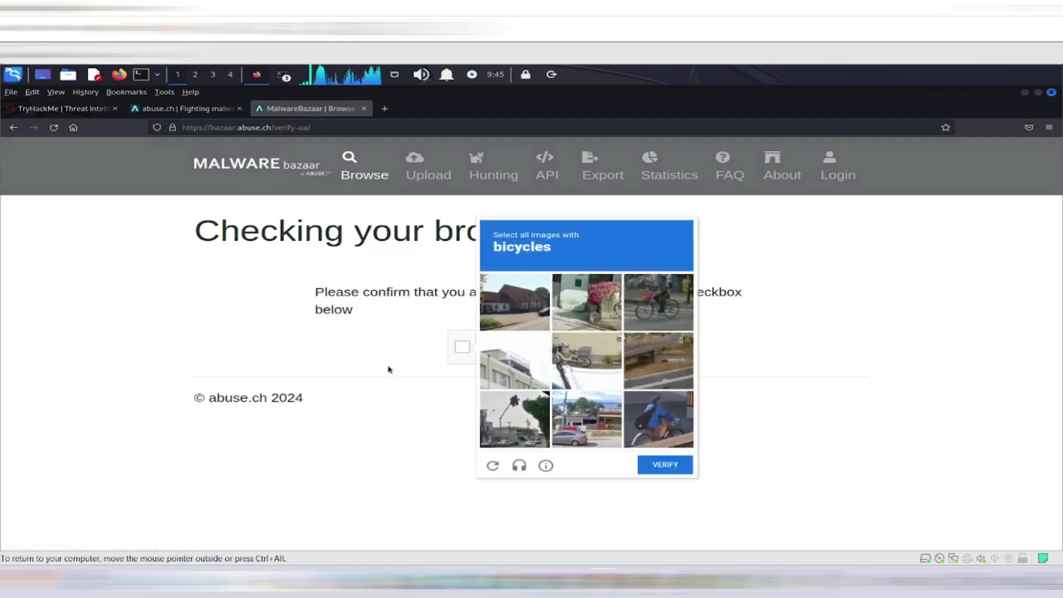
left_click(651, 319)
left_click(572, 368)
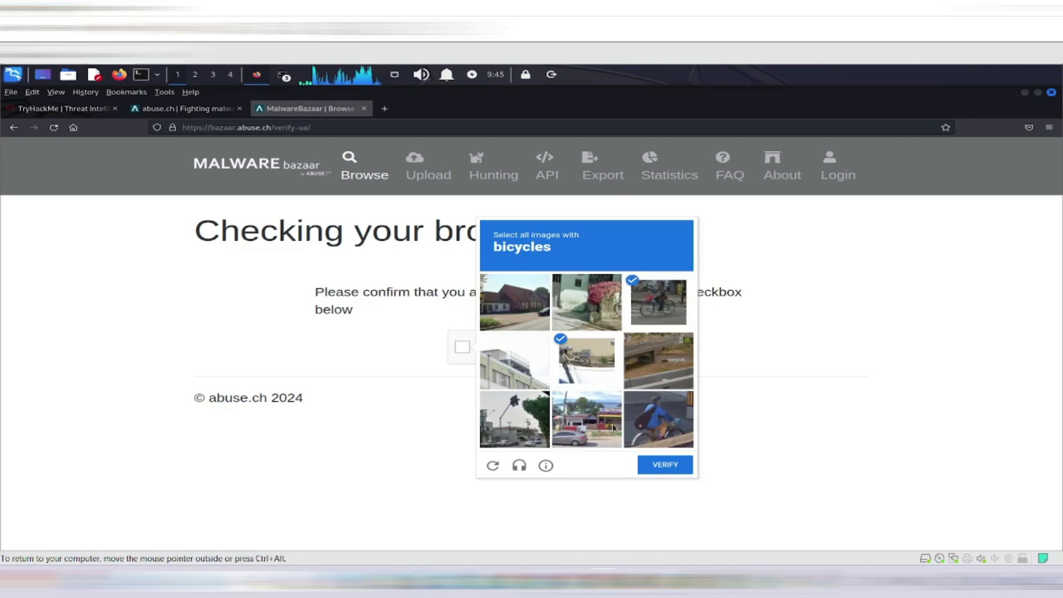
left_click(638, 424)
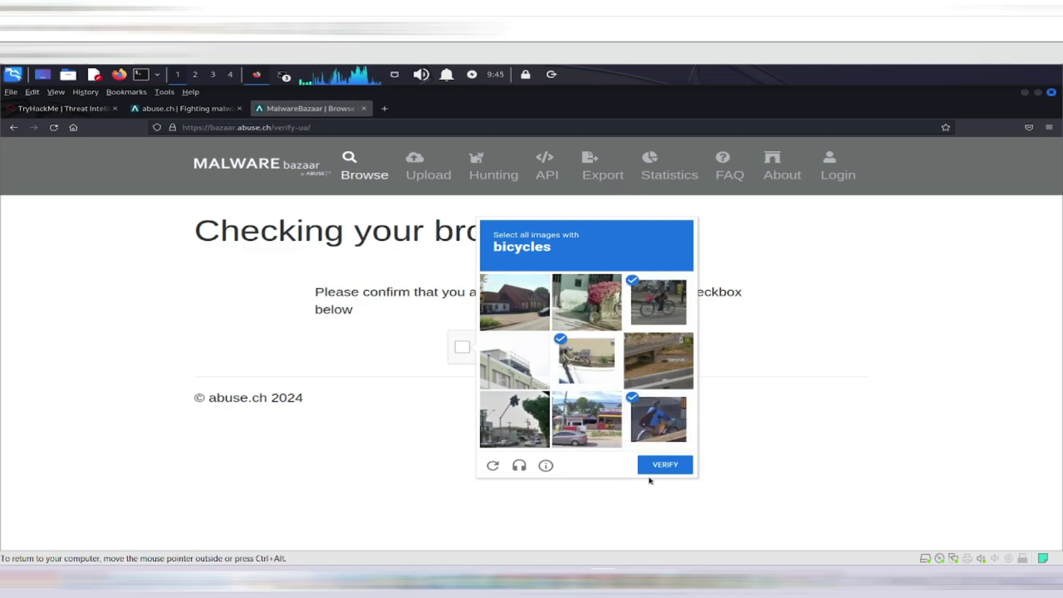
left_click(663, 465)
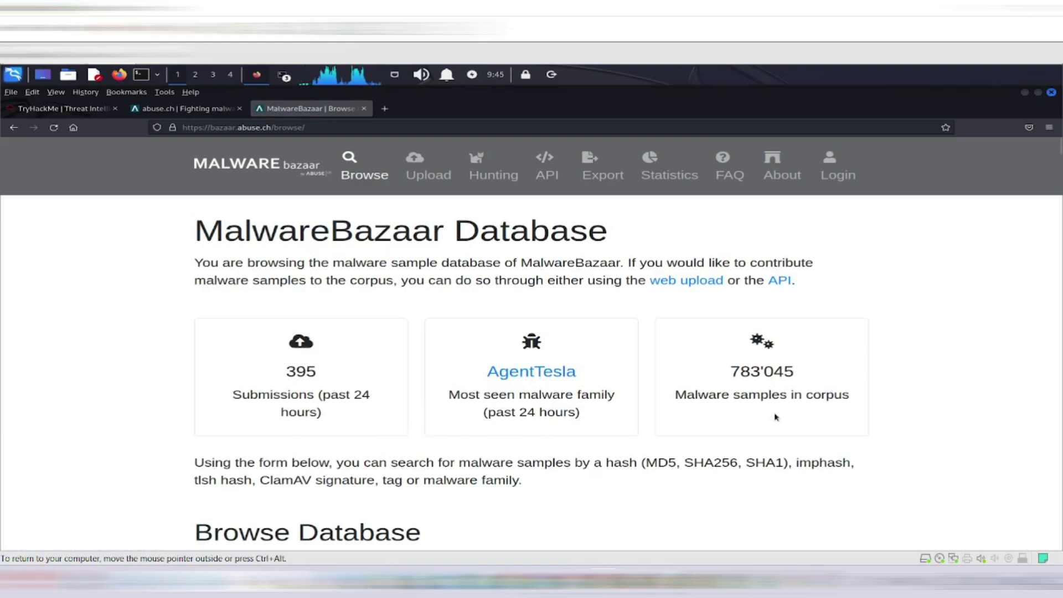
- Examine the MalwareBazaar database's search form and the sample table's hashes, types, signatures, tags and reporters
scroll(613, 423, "down", 2)
scroll(613, 423, "down", 4)
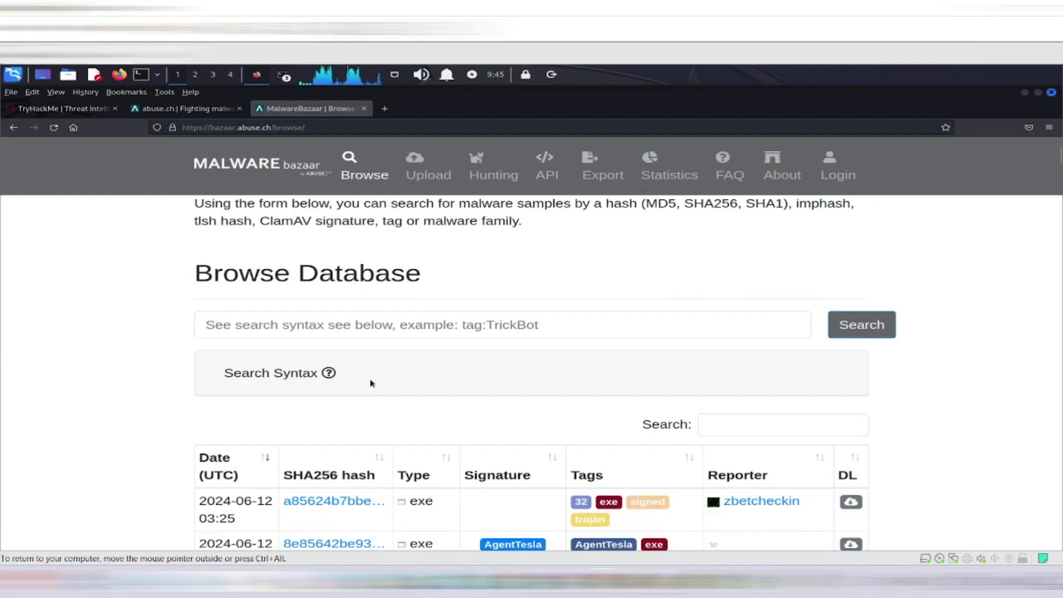
scroll(408, 404, "down", 2)
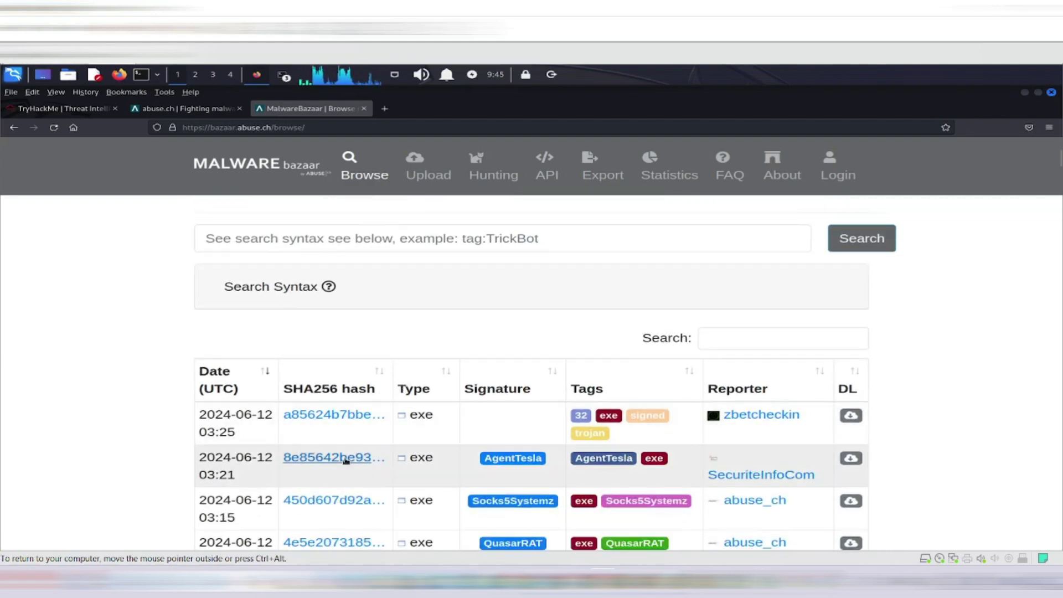
scroll(344, 462, "down", 2)
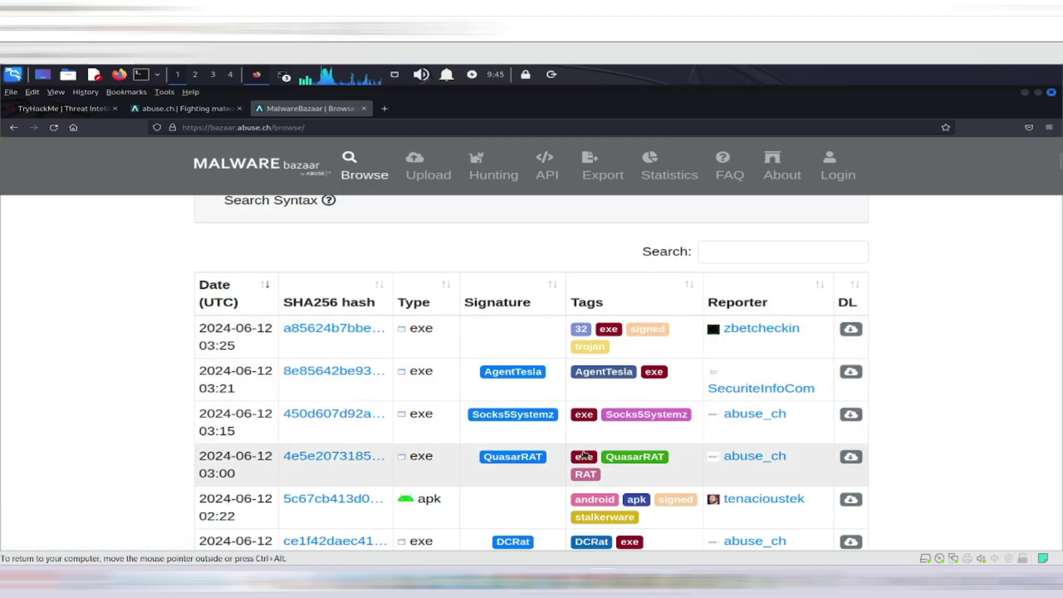
scroll(320, 440, "down", 6)
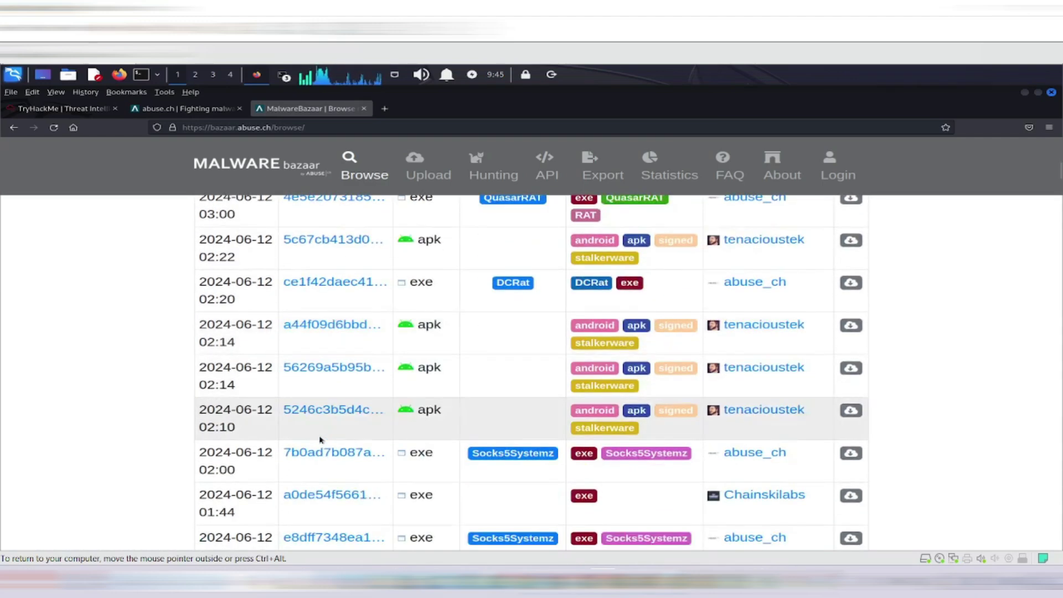
scroll(327, 438, "up", 4)
scroll(326, 438, "up", 5)
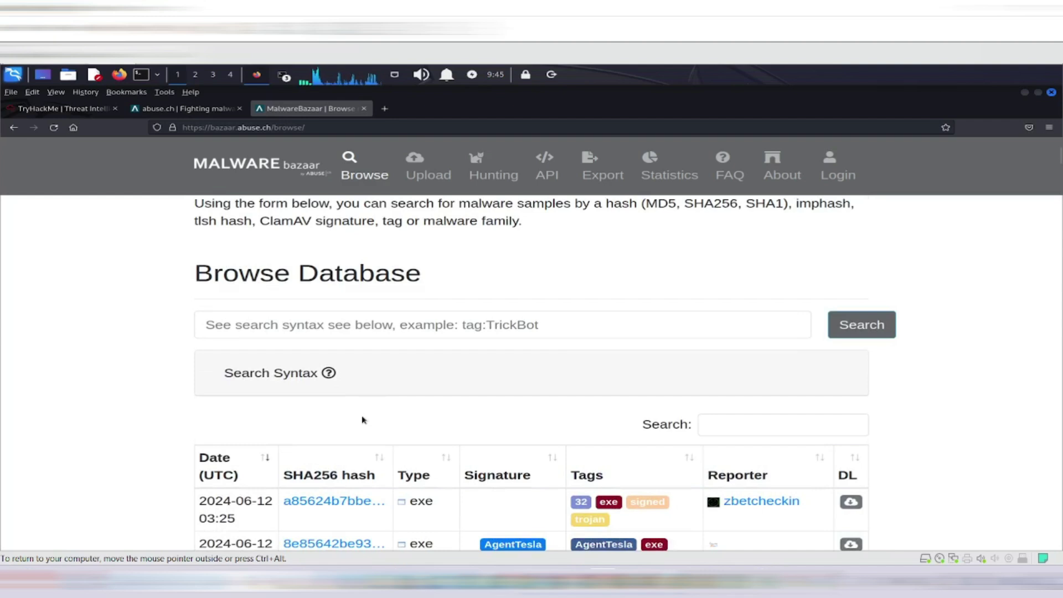
scroll(364, 419, "down", 2)
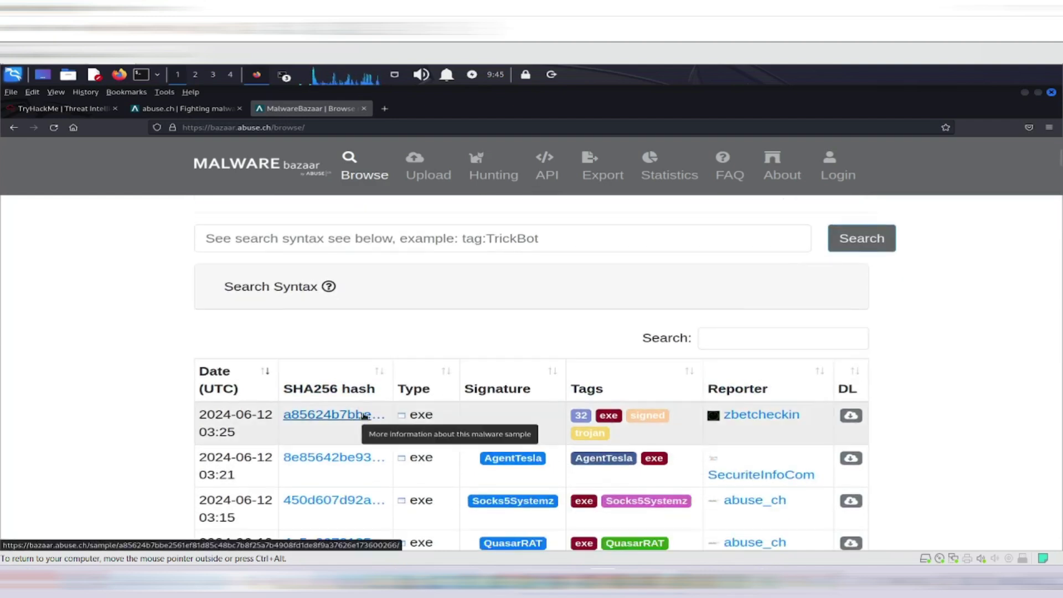
scroll(366, 412, "up", 6)
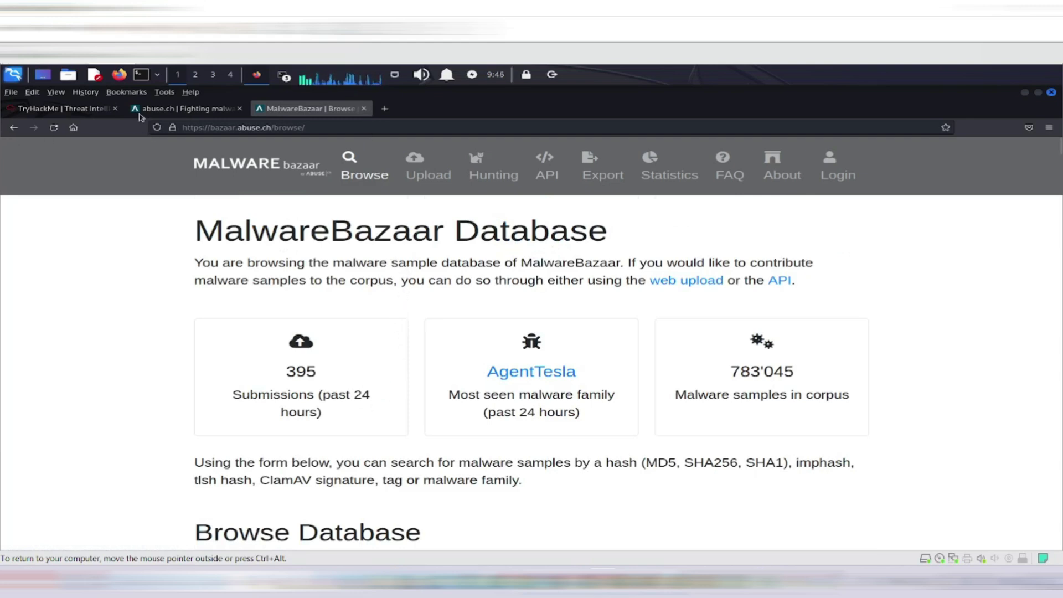
- Close the MalwareBazaar page and open Feodo Tracker's Botnet C&Cs list from the abuse.ch platforms
left_click(364, 109)
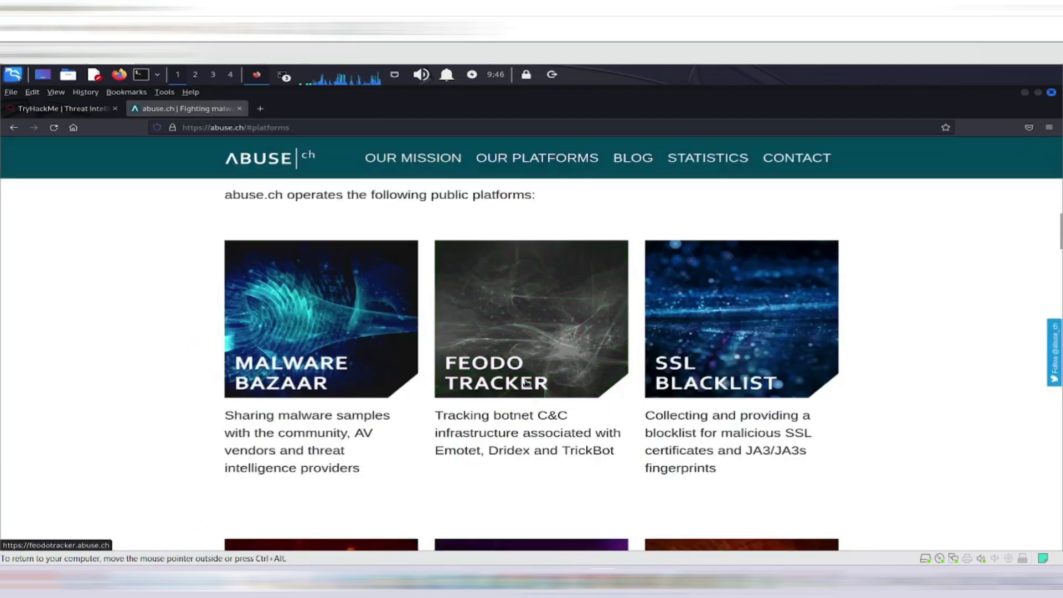
left_click(526, 335)
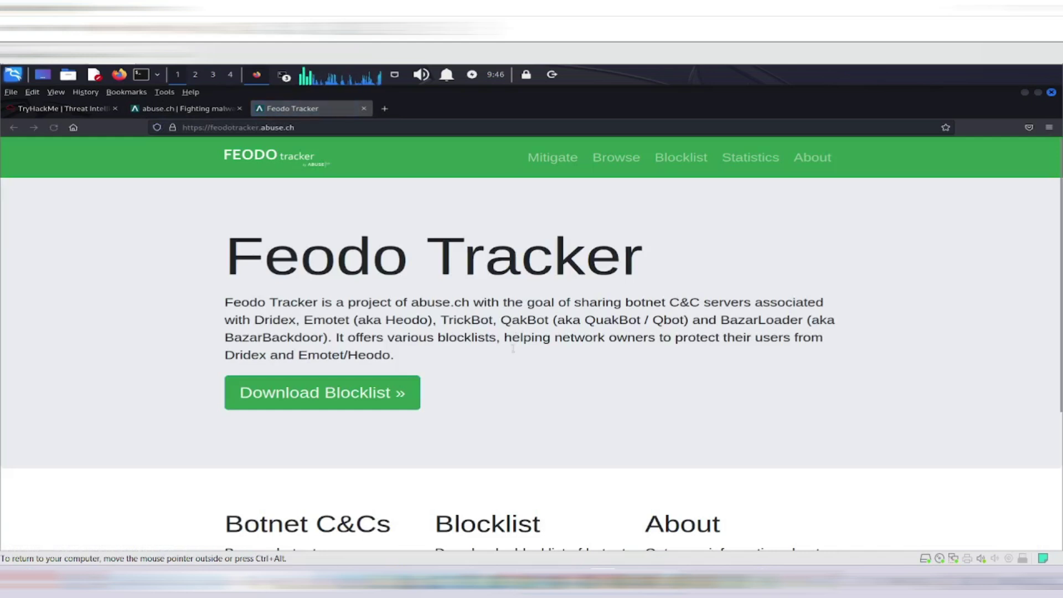
scroll(510, 372, "down", 3)
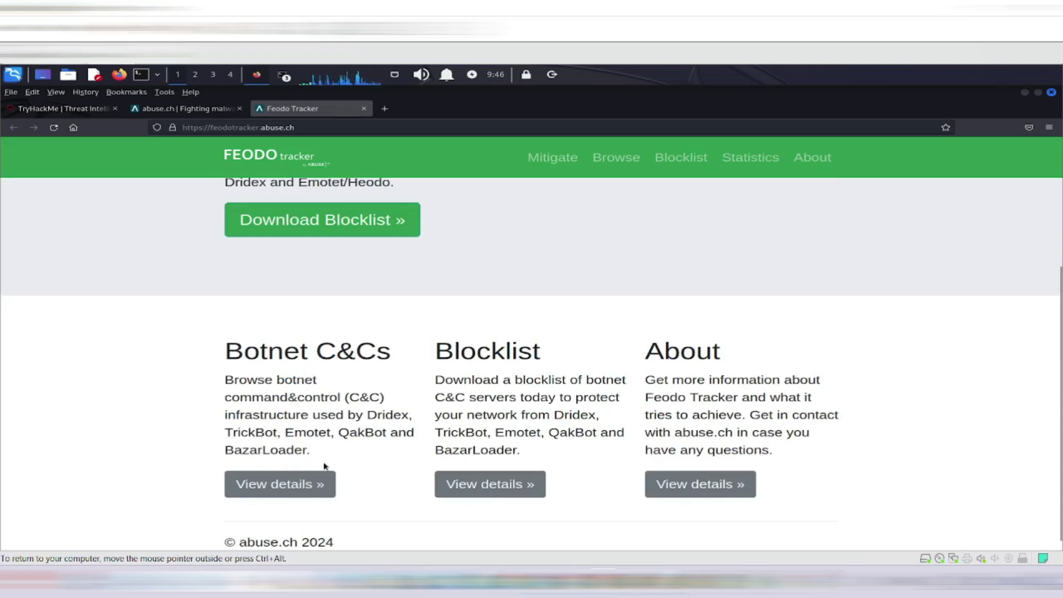
left_click(293, 487)
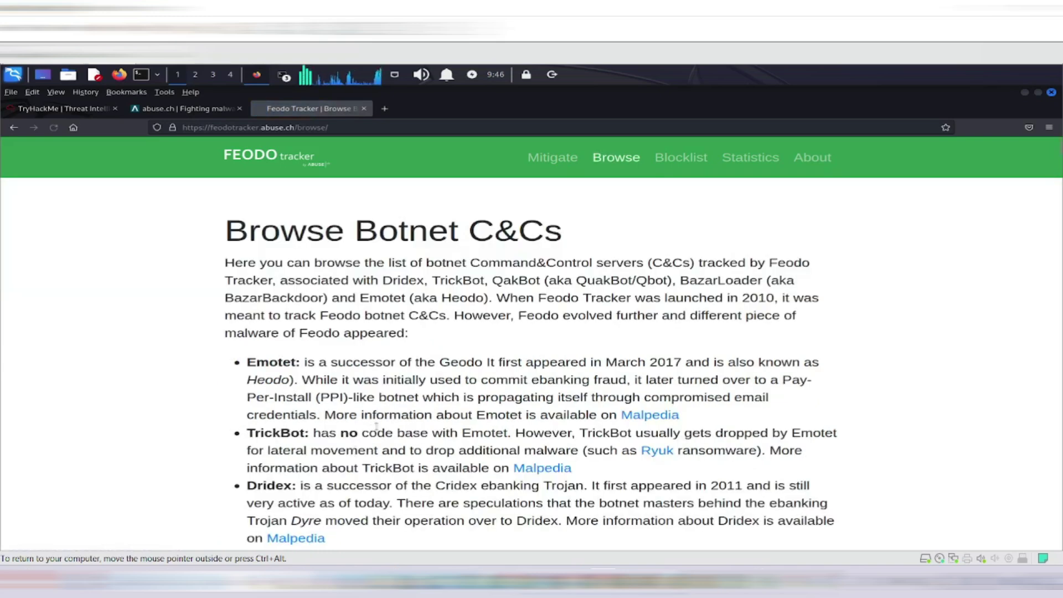
- Read the botnet family descriptions and examine the listed C&C hosts with their malware, status and network
scroll(377, 431, "down", 3)
scroll(377, 432, "down", 2)
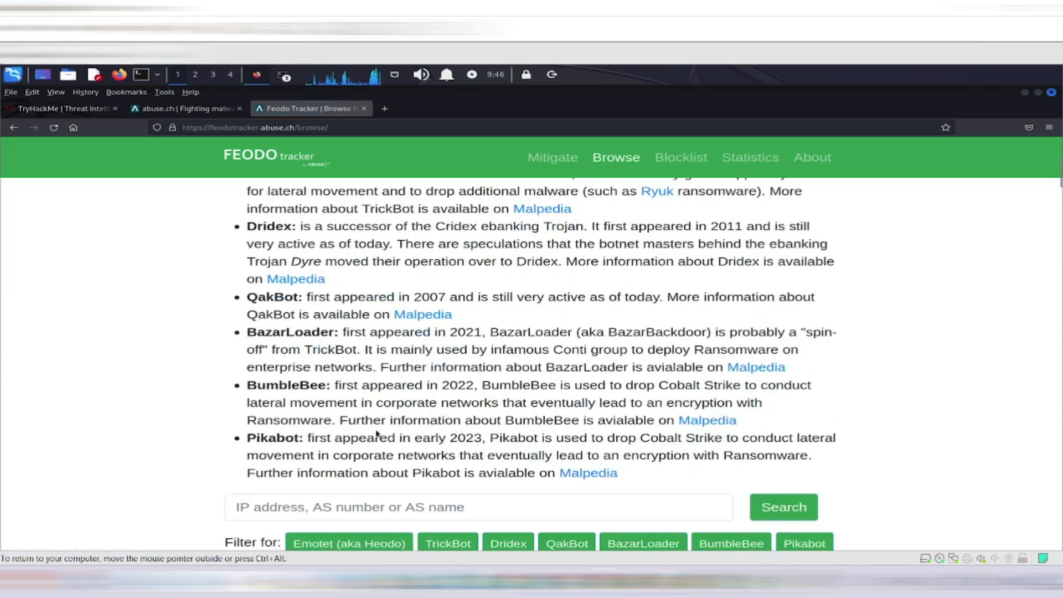
scroll(377, 433, "down", 6)
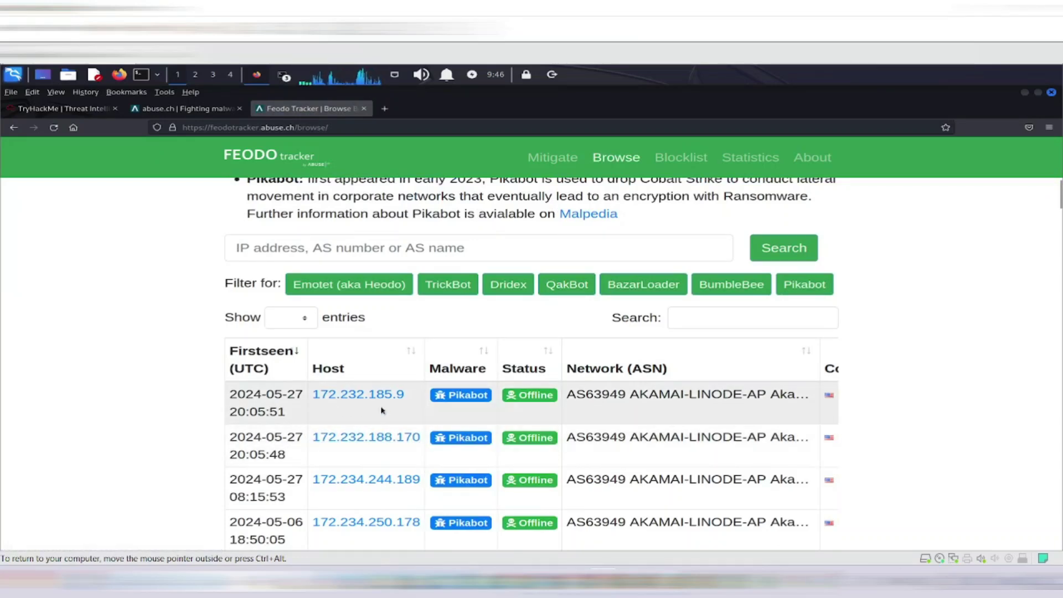
scroll(370, 480, "down", 5)
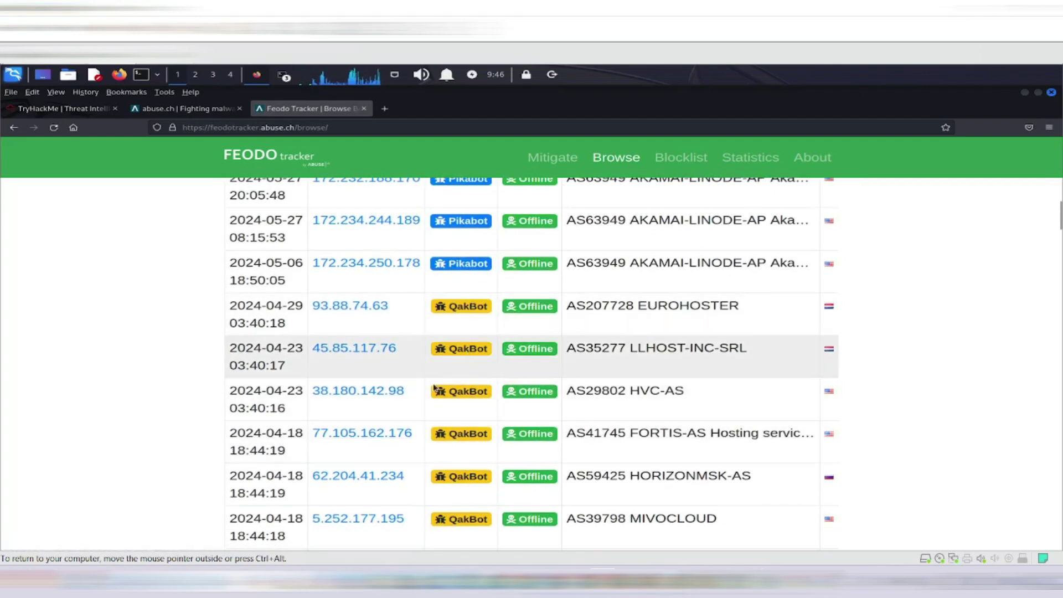
scroll(400, 382, "down", 2)
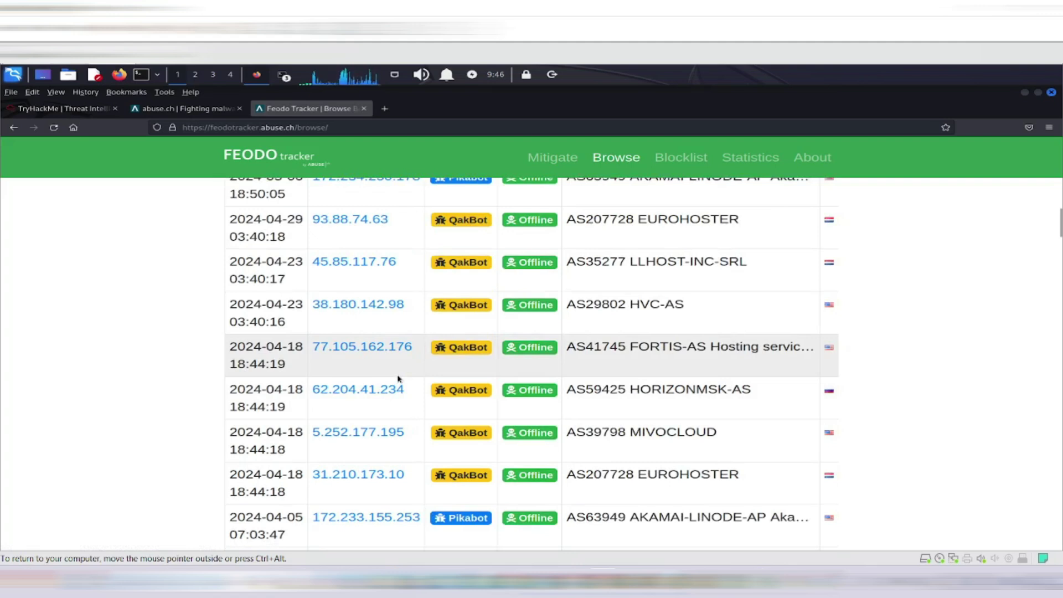
scroll(398, 379, "up", 2)
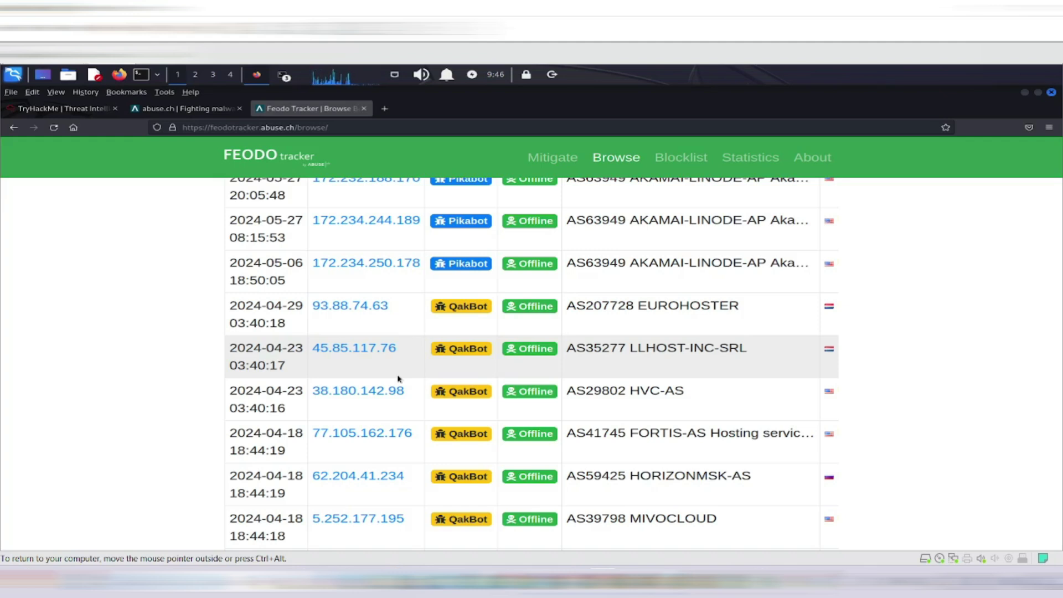
scroll(361, 339, "up", 10)
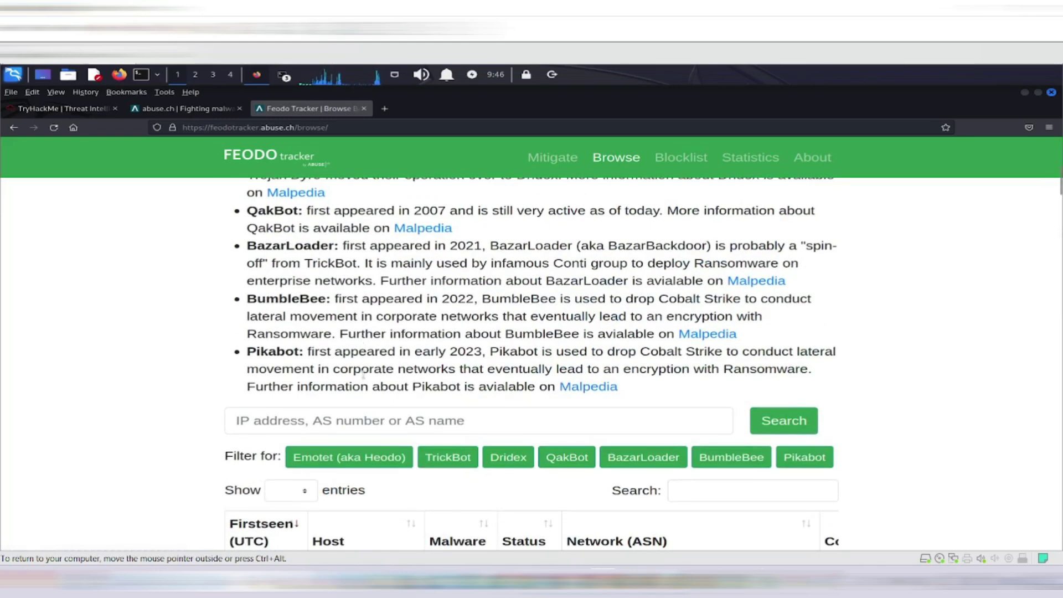
- Filter the botnet C&C list for QakBot and review the matching host entries
scroll(364, 375, "down", 3)
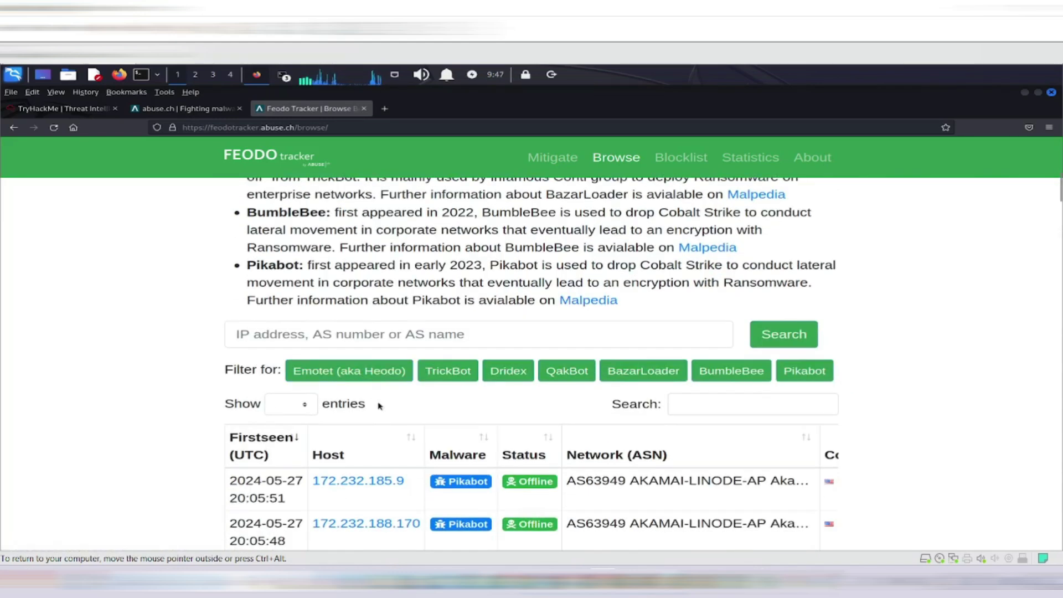
left_click(562, 375)
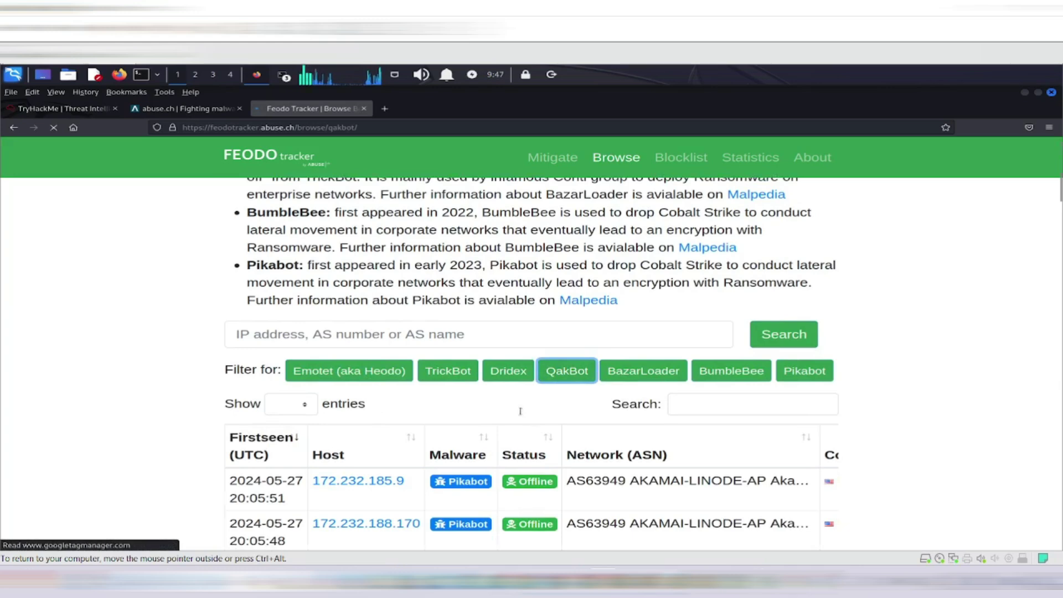
scroll(426, 412, "down", 6)
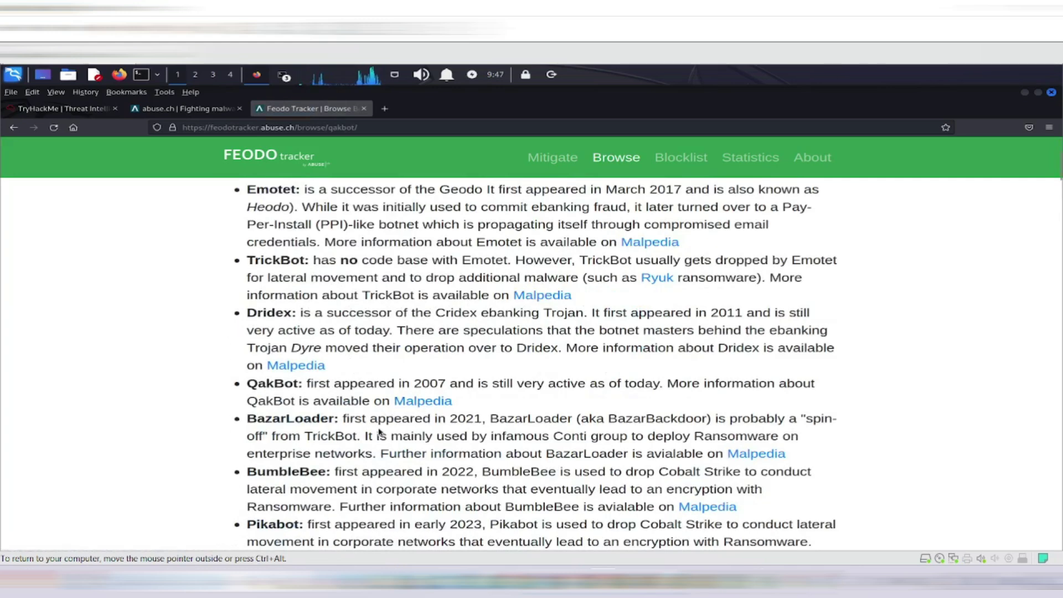
scroll(378, 429, "down", 3)
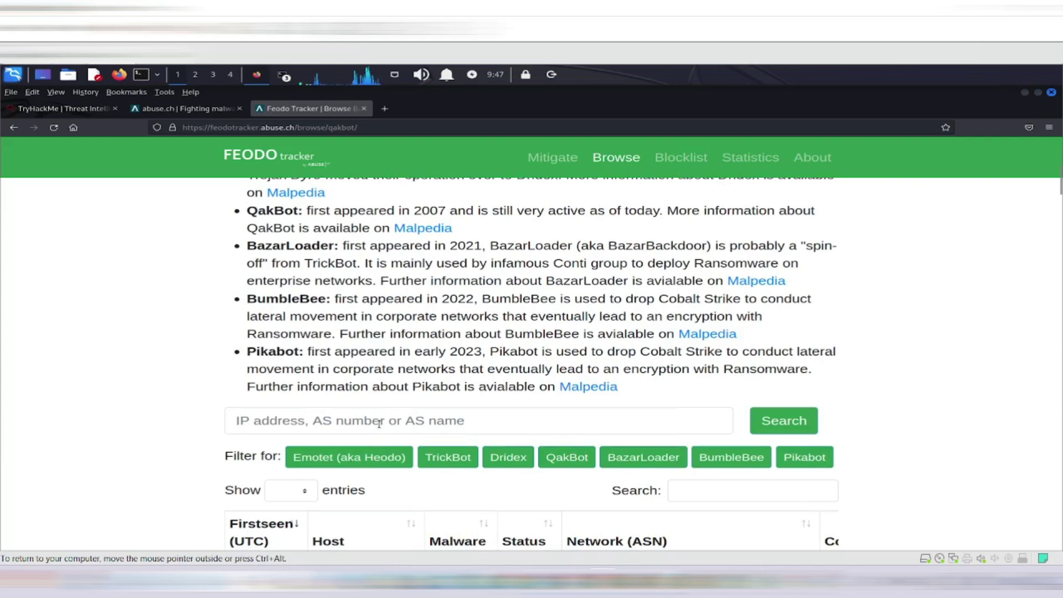
scroll(381, 422, "down", 2)
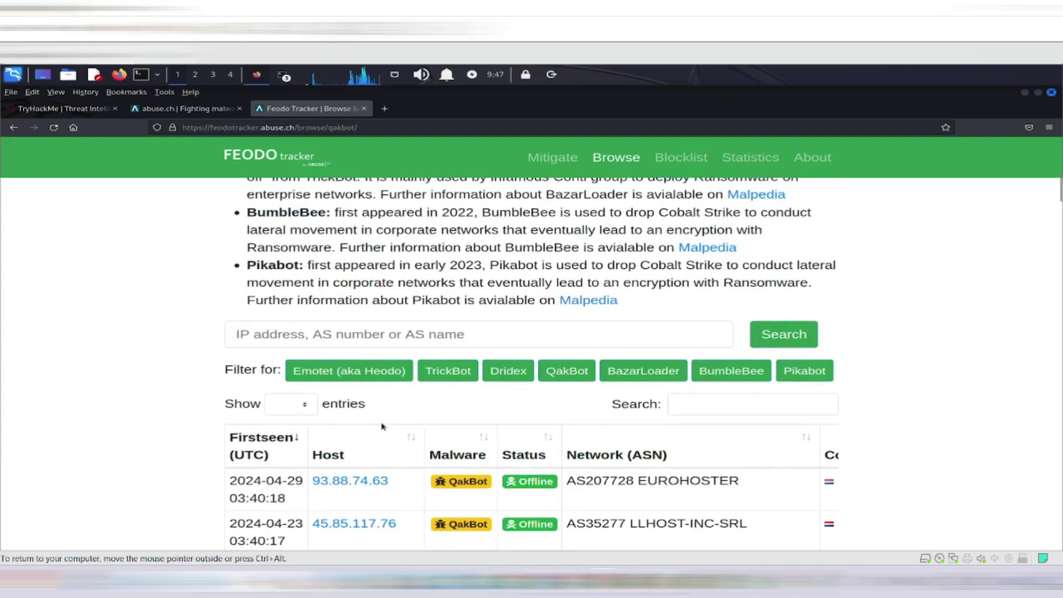
scroll(382, 426, "down", 2)
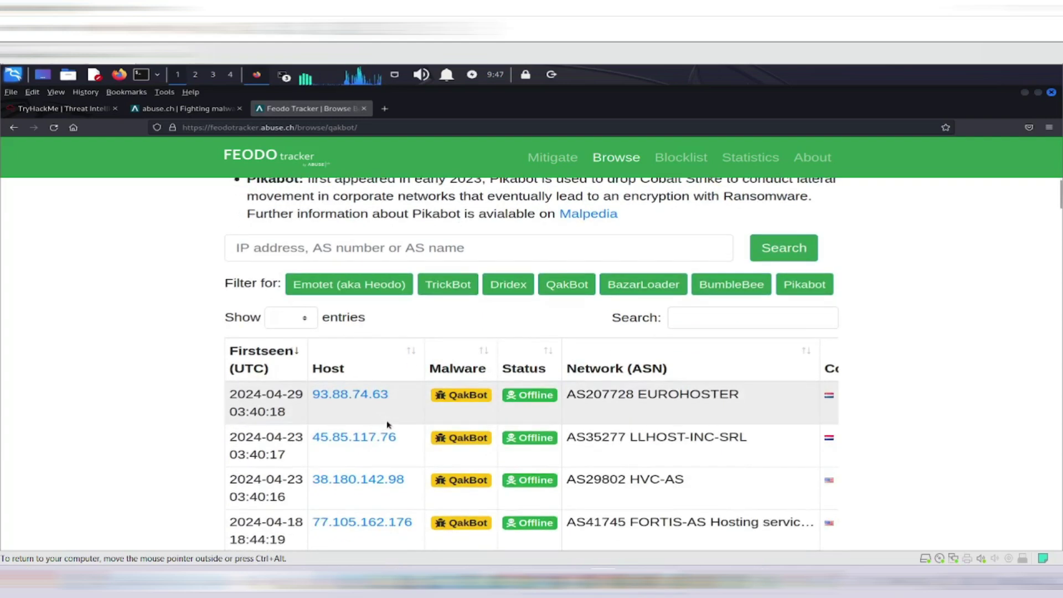
scroll(381, 436, "up", 4)
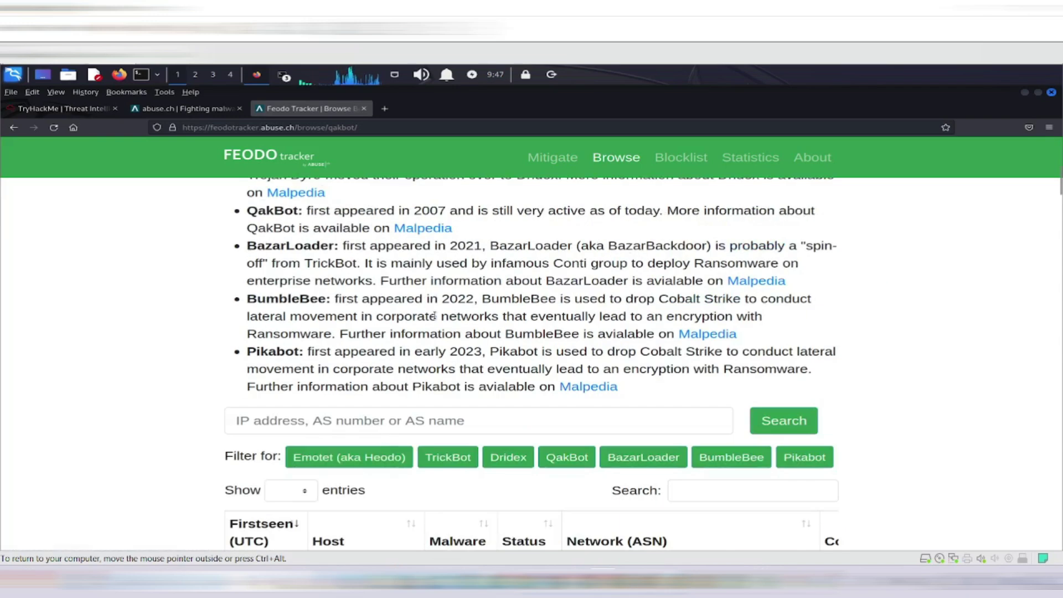
- Close the Feodo Tracker page and open the ThreatFox platform from abuse.ch, viewing its database section
left_click(365, 109)
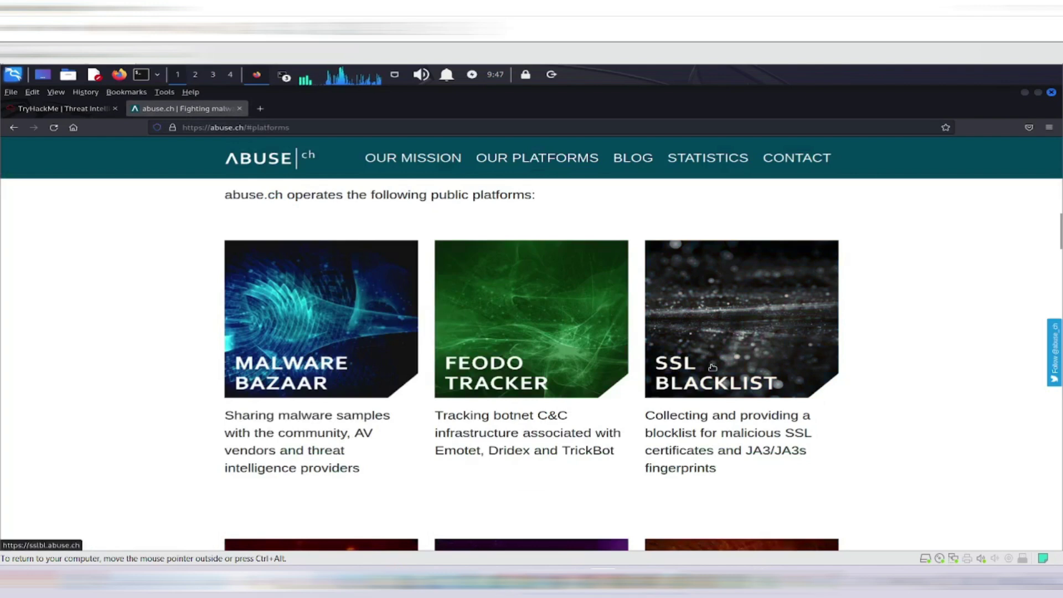
scroll(714, 344, "down", 3)
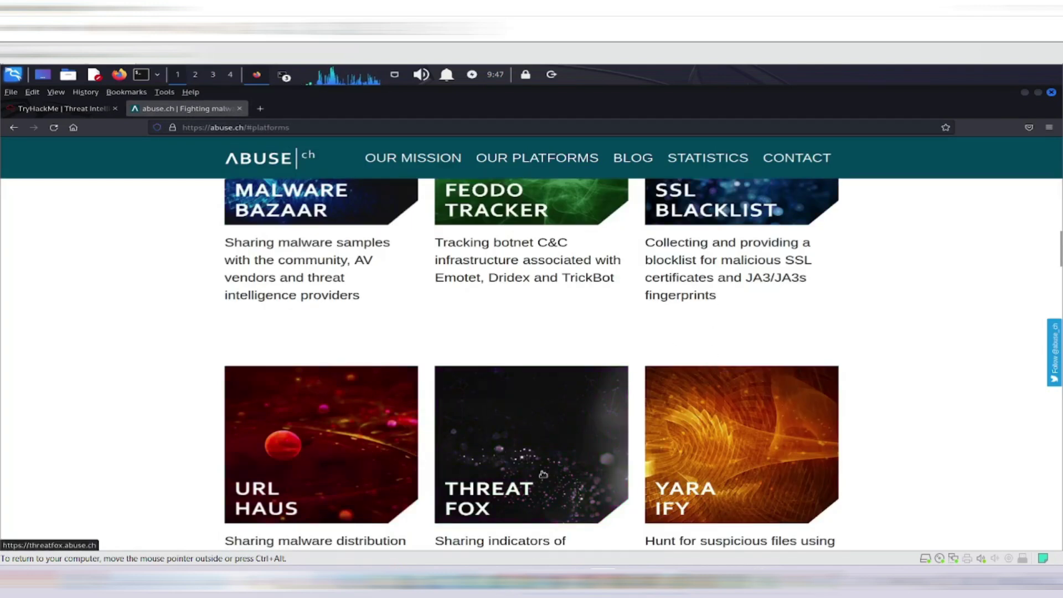
scroll(536, 481, "down", 2)
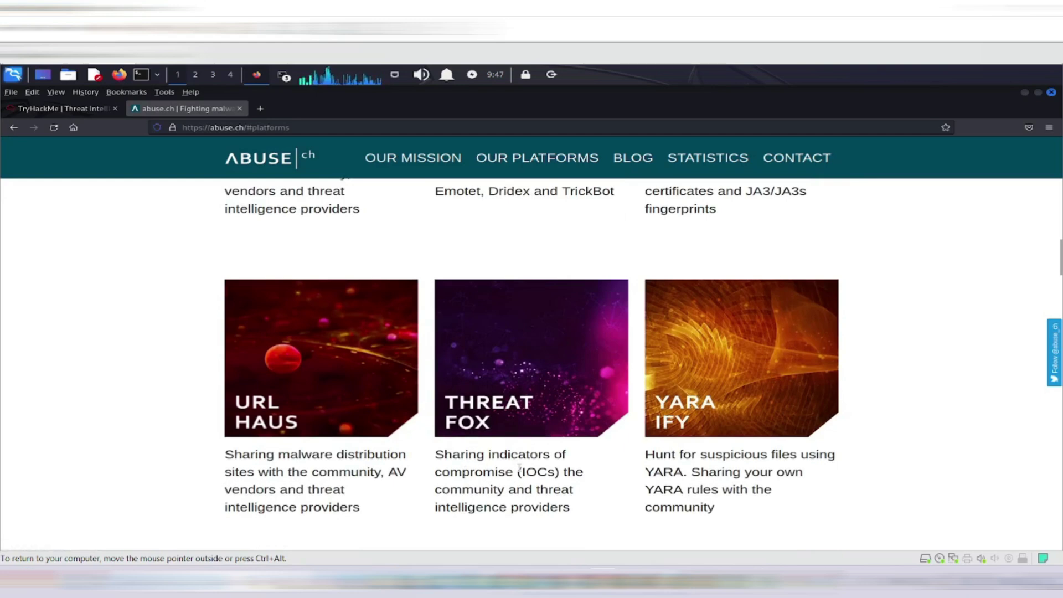
left_click(505, 356)
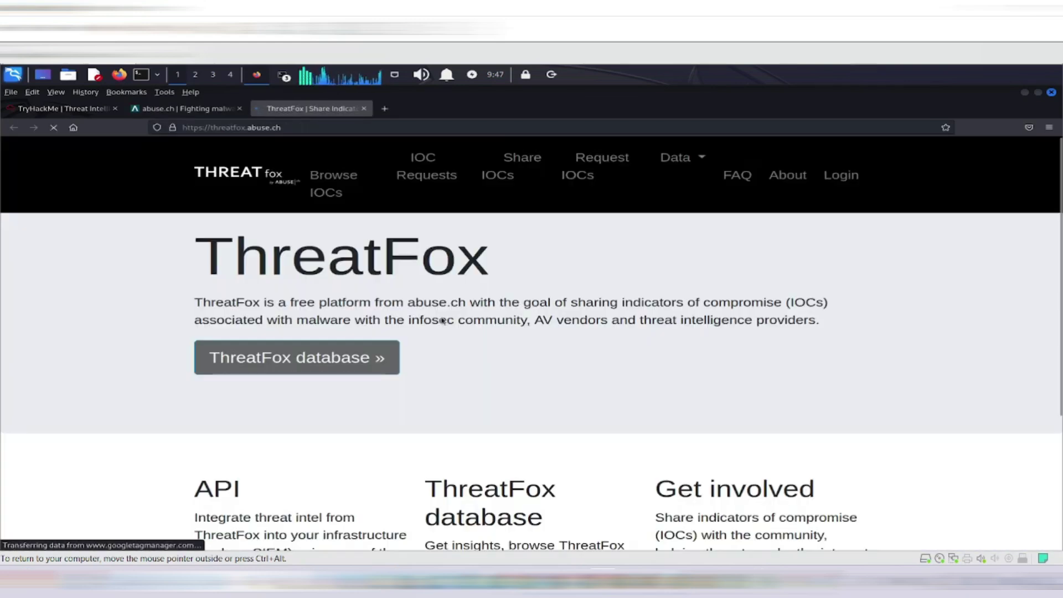
scroll(464, 391, "down", 3)
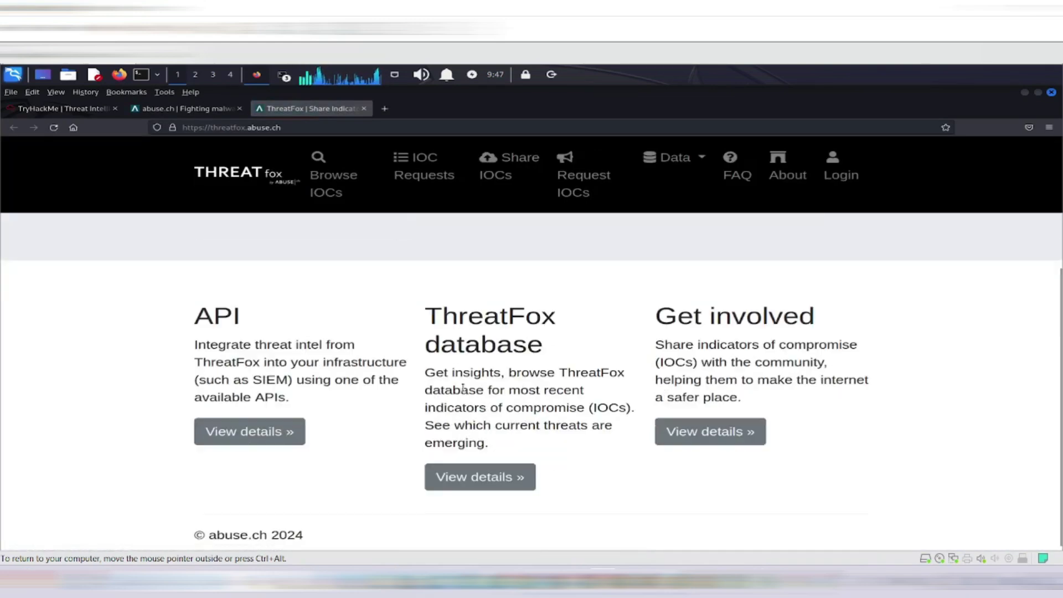
- Open the ThreatFox IOC database and examine the recent IOC entries with their malware, tags and reporters
left_click(488, 477)
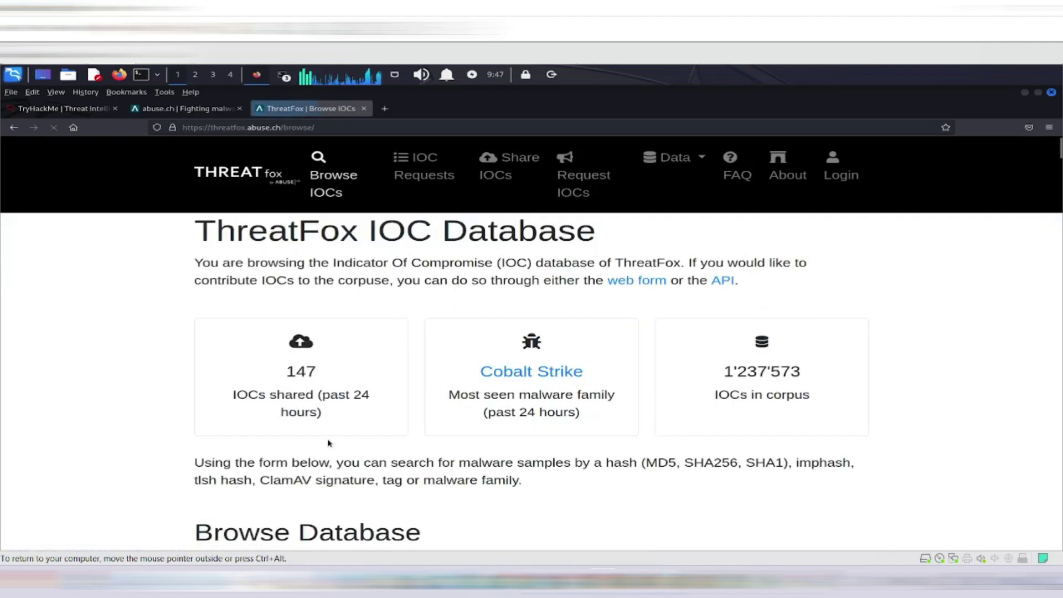
scroll(334, 441, "down", 5)
scroll(335, 442, "down", 3)
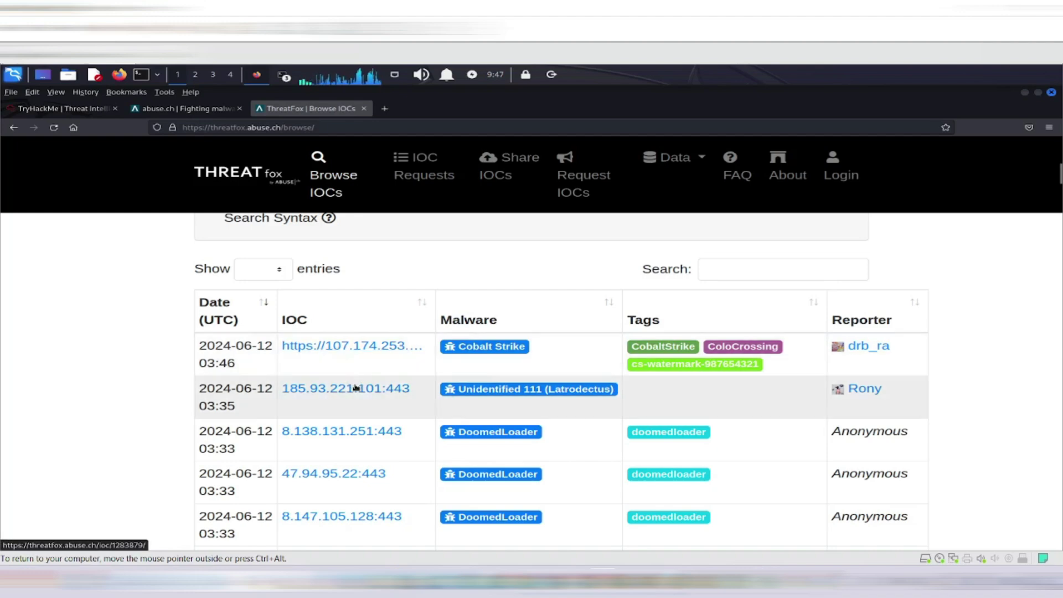
scroll(354, 382, "down", 3)
scroll(354, 394, "down", 2)
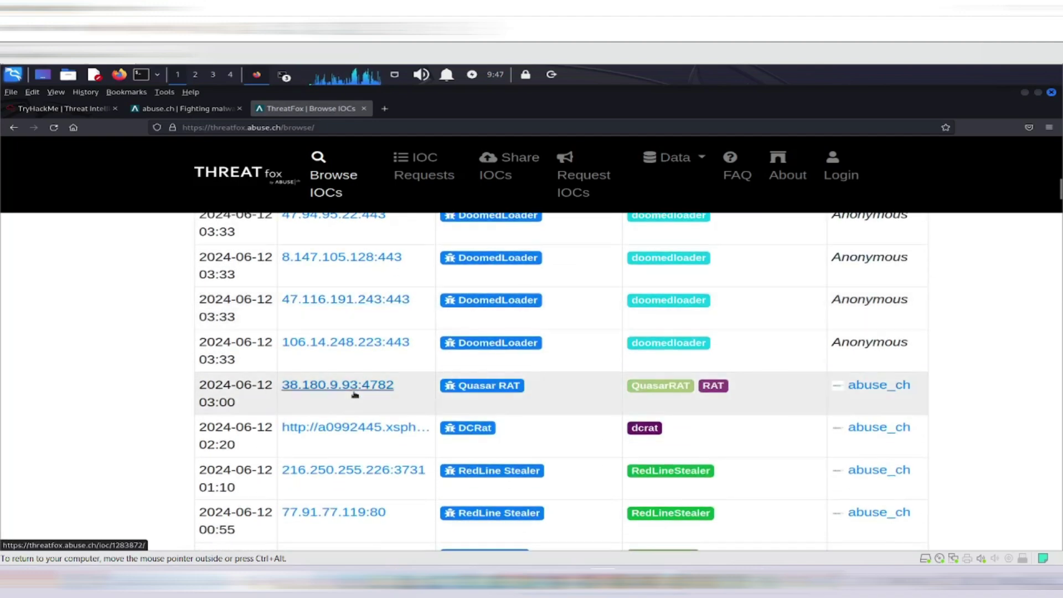
scroll(350, 431, "down", 2)
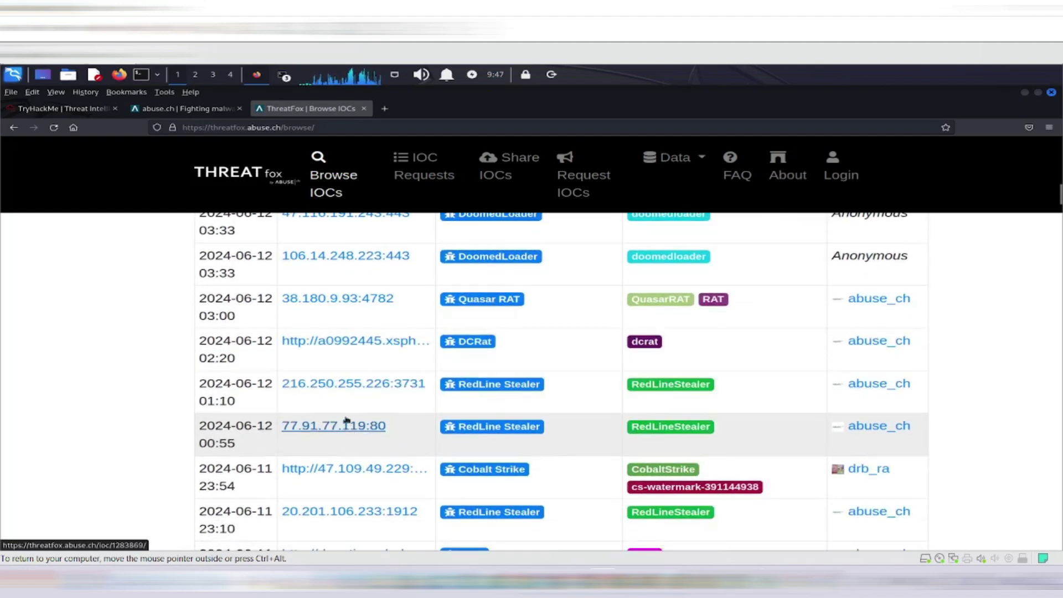
scroll(349, 430, "down", 4)
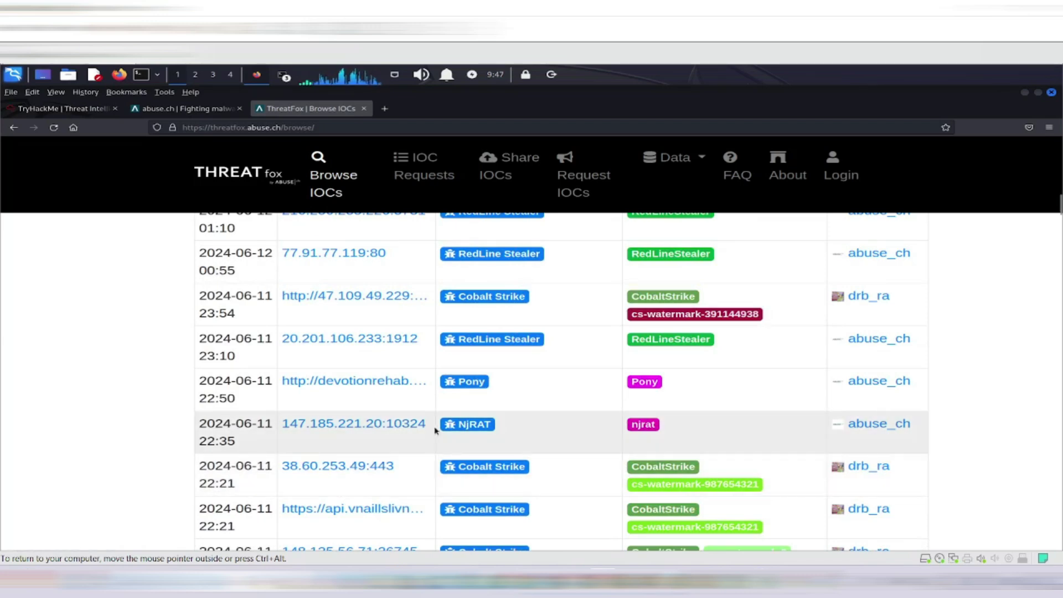
scroll(436, 432, "up", 7)
scroll(436, 431, "up", 2)
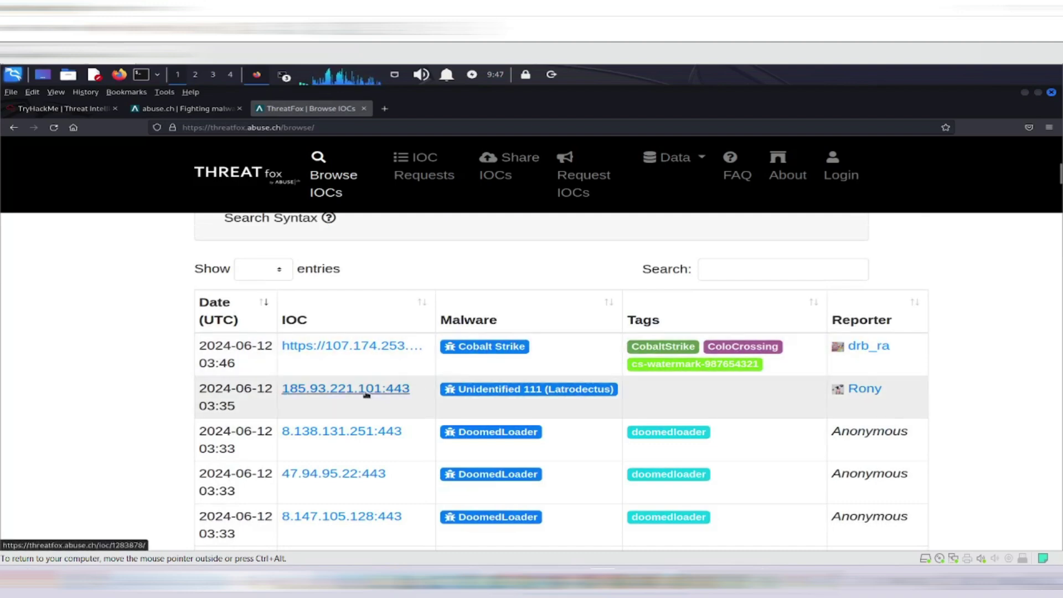
scroll(366, 394, "down", 3)
scroll(366, 394, "down", 3)
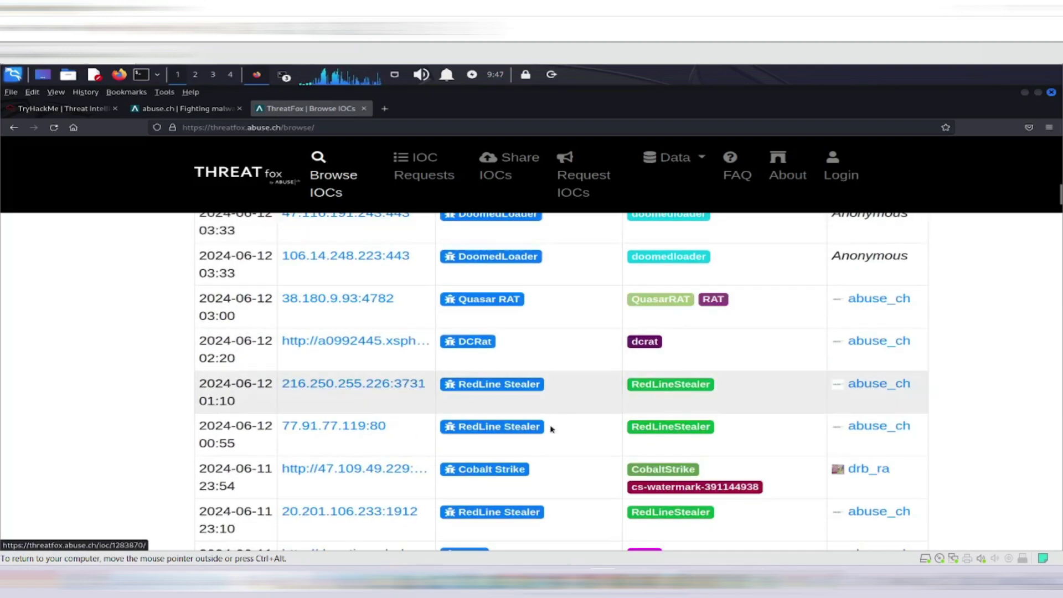
scroll(557, 438, "up", 5)
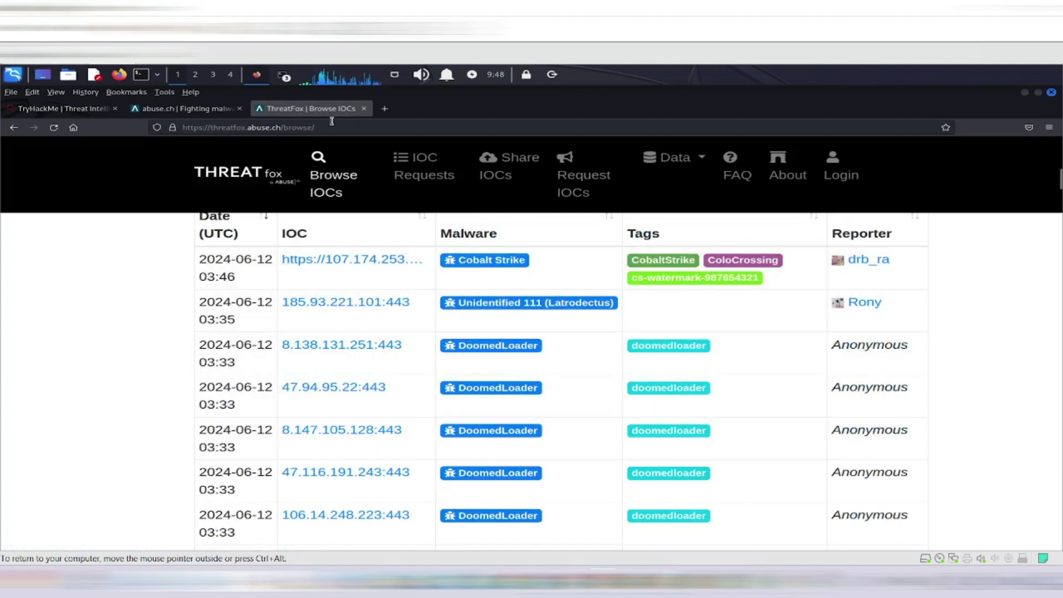
- Close the ThreatFox page and review the platform overview and mission text on the abuse.ch site
left_click(365, 109)
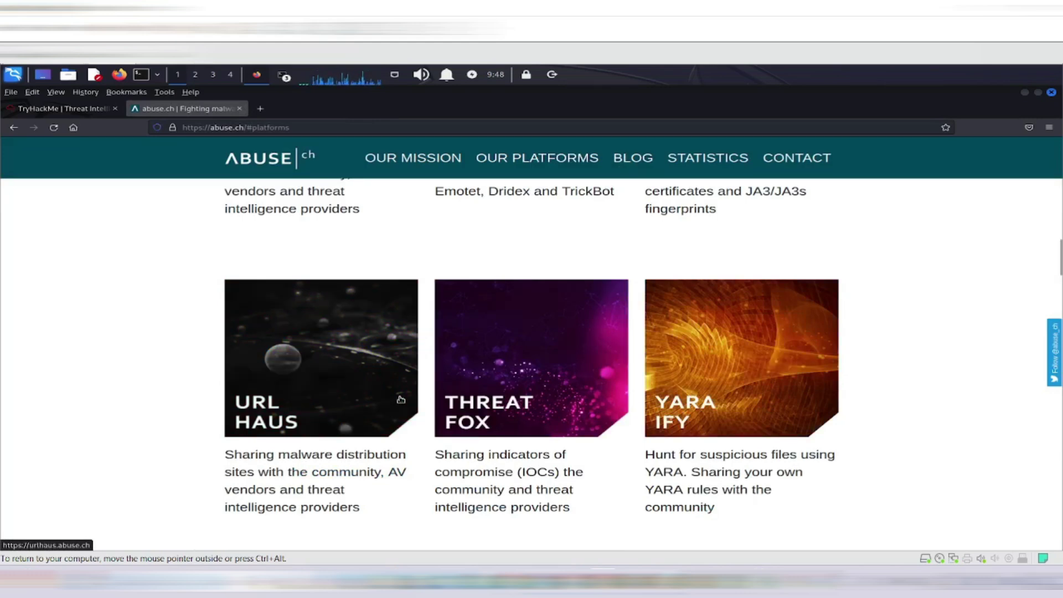
scroll(404, 403, "down", 3)
scroll(405, 395, "up", 6)
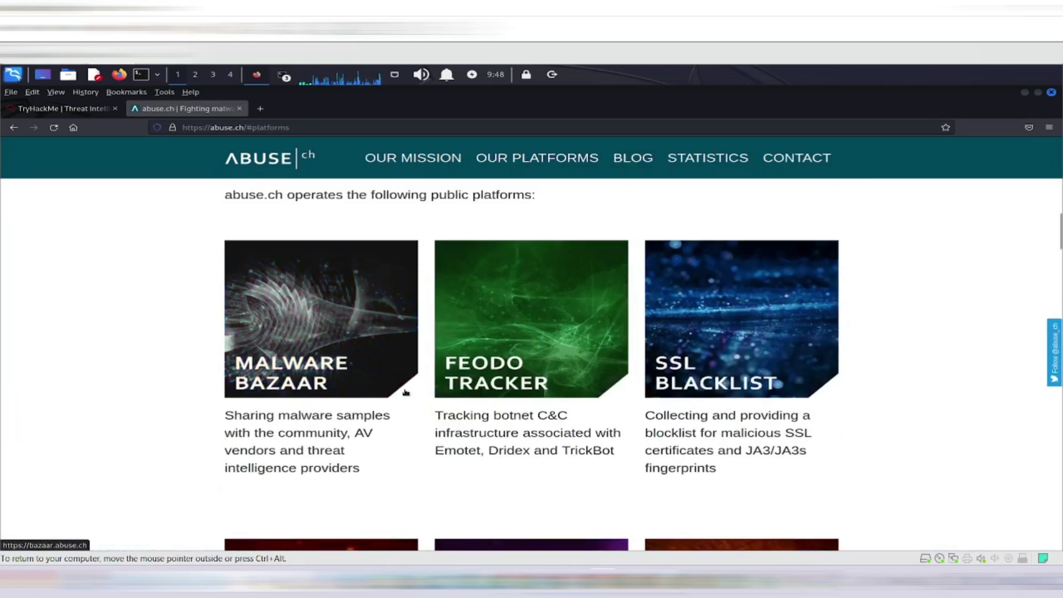
scroll(406, 392, "up", 3)
scroll(422, 308, "up", 3)
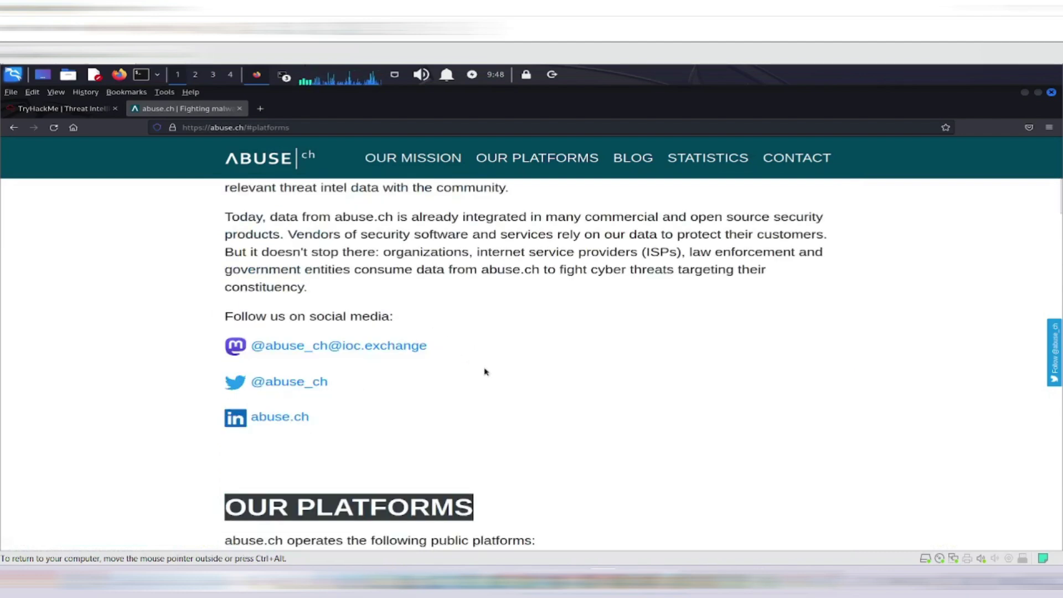
scroll(486, 371, "up", 3)
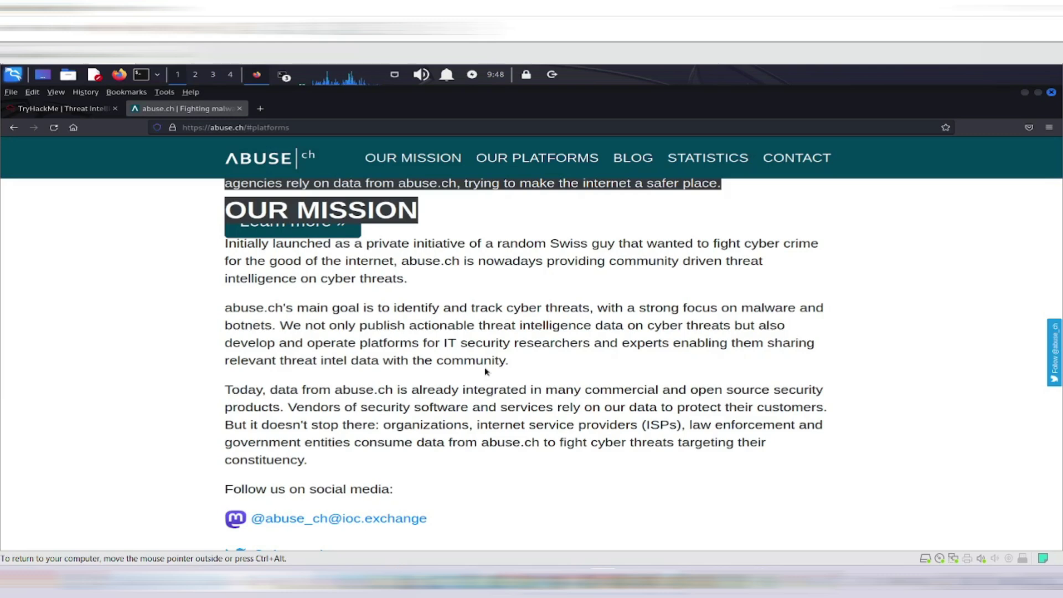
- Return to the TryHackMe room and read the MalwareBazaar and FeodoTracker sections of Task 4
left_click(62, 109)
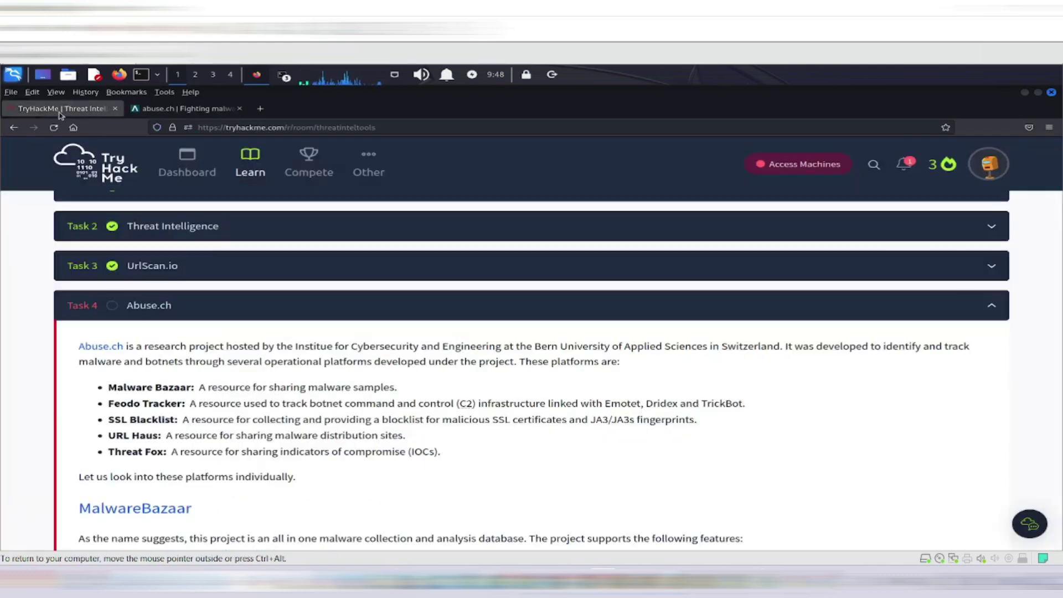
scroll(269, 420, "down", 3)
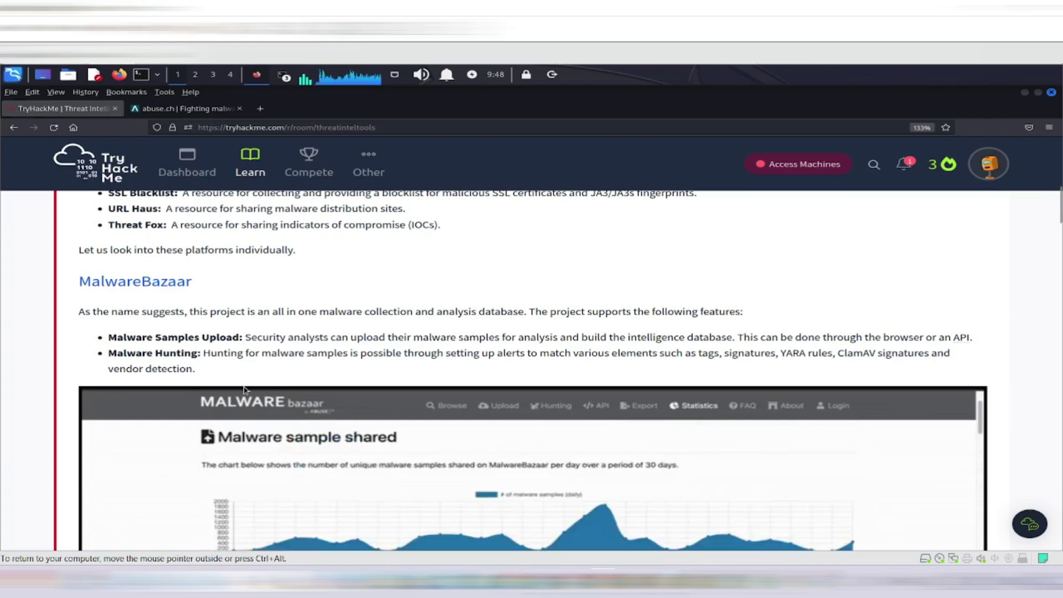
scroll(246, 390, "down", 1)
scroll(247, 390, "down", 6)
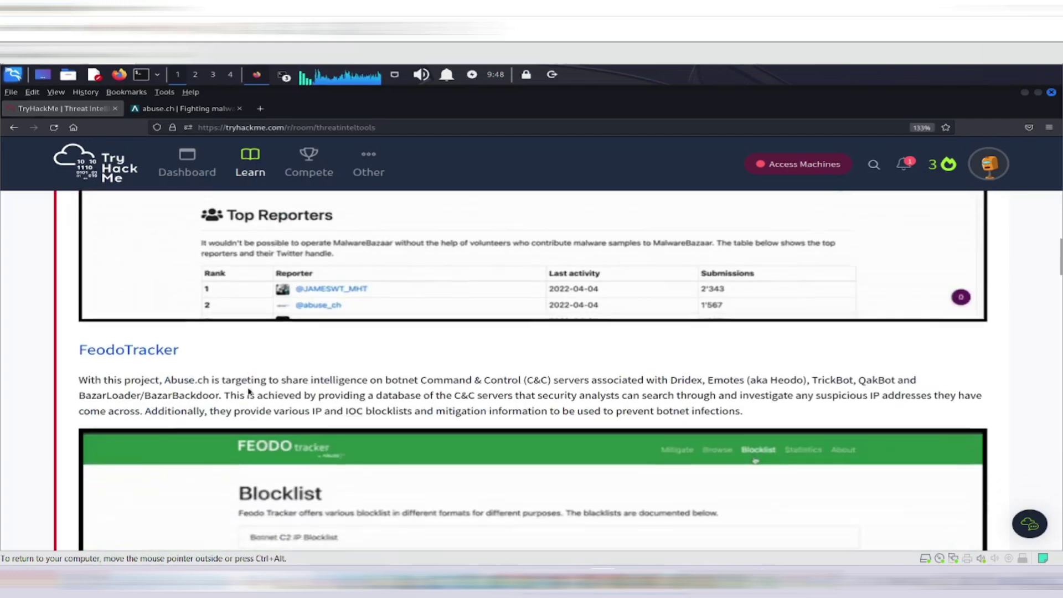
scroll(248, 391, "down", 2)
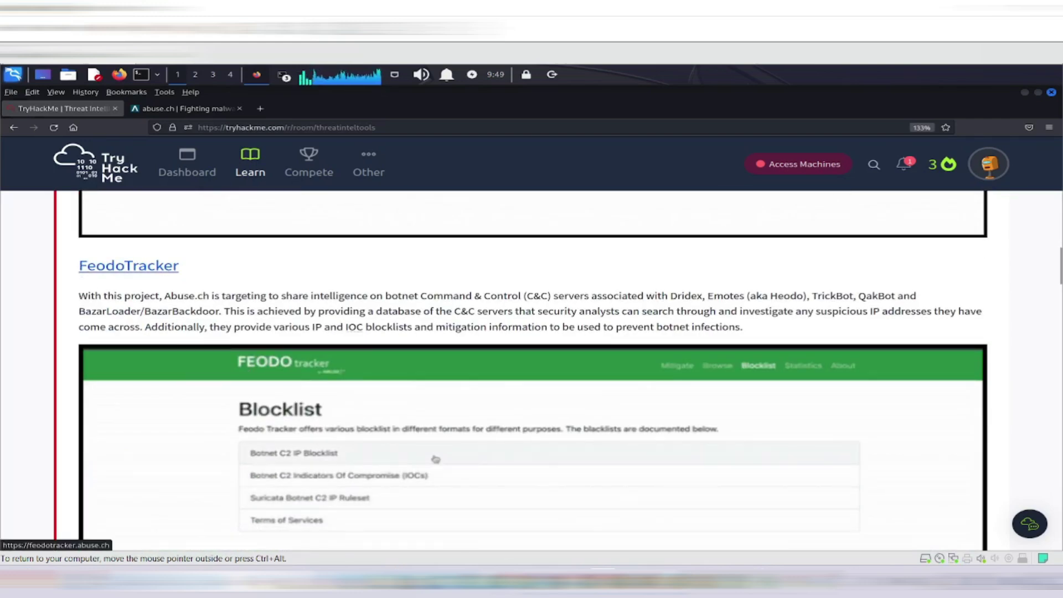
left_click_drag(96, 272, 237, 279)
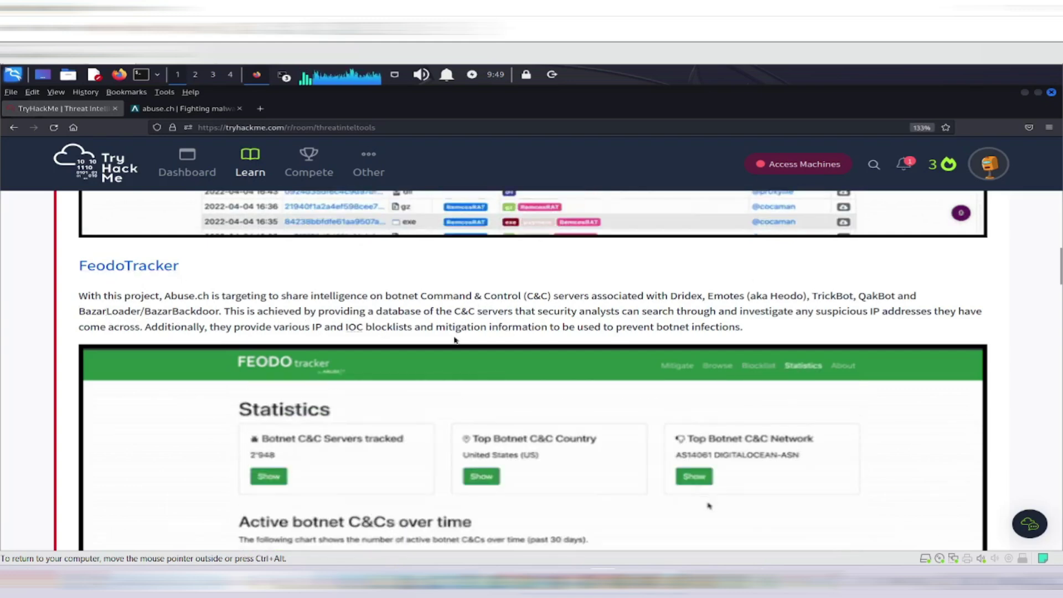
- Read the SSL Blacklist, URLhaus and ThreatFox sections of Task 4, continuing to its questions
scroll(454, 340, "down", 5)
scroll(454, 340, "down", 7)
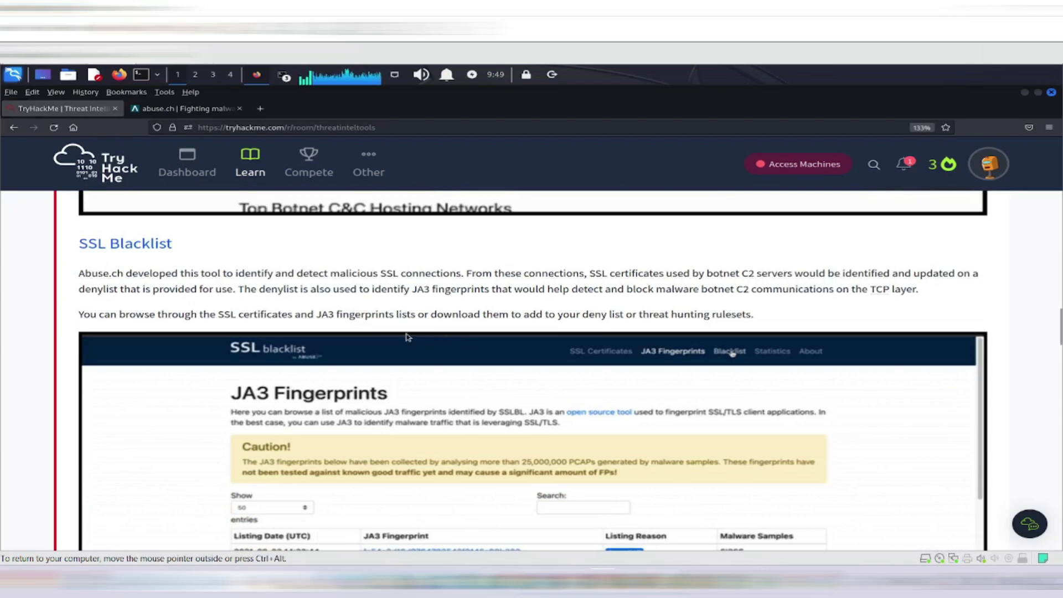
scroll(418, 331, "down", 10)
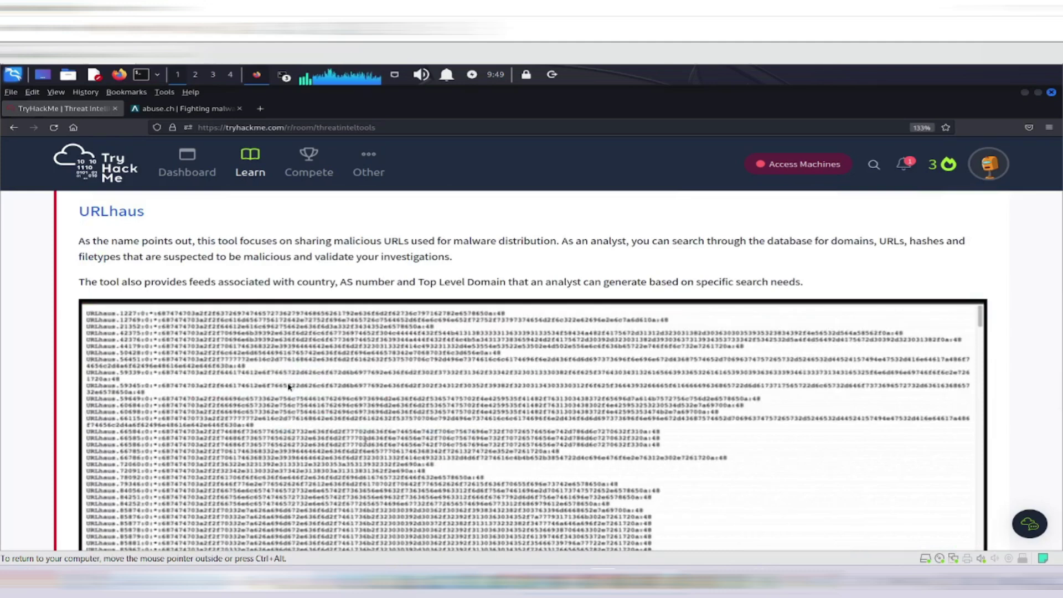
scroll(532, 371, "down", 1)
scroll(356, 352, "down", 5)
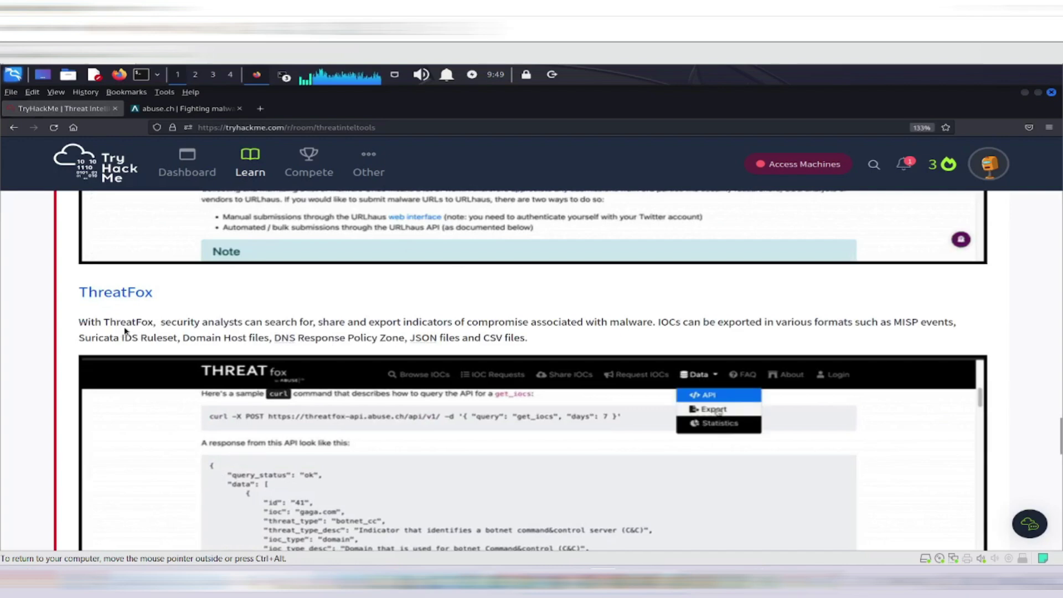
scroll(301, 391, "down", 3)
scroll(301, 391, "down", 5)
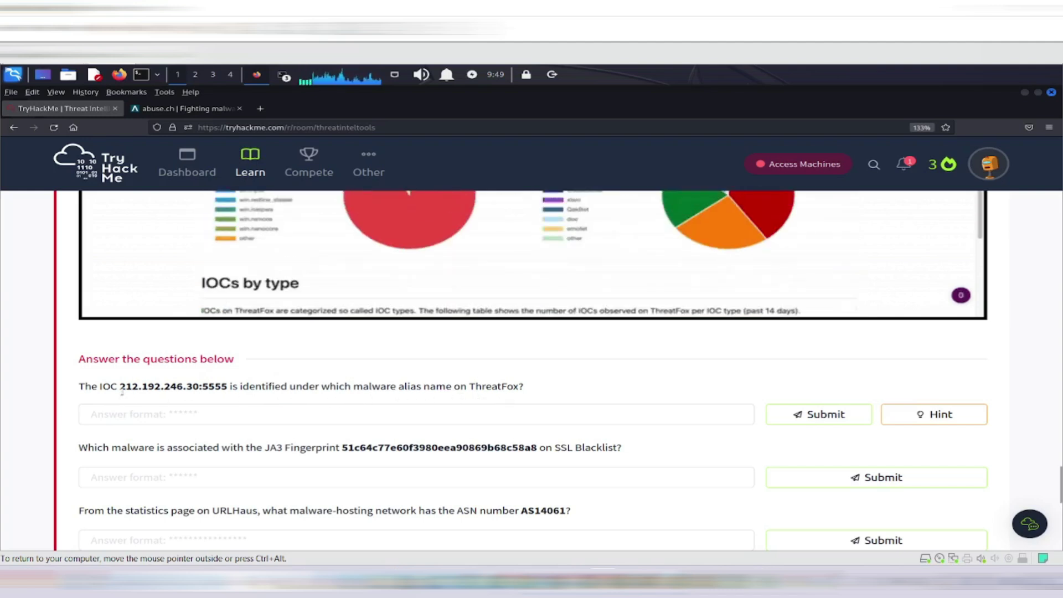
- Copy the IOC 212.192.246.30:5555 from the first Task 4 question and close the abuse.ch page
left_click_drag(120, 387, 227, 387)
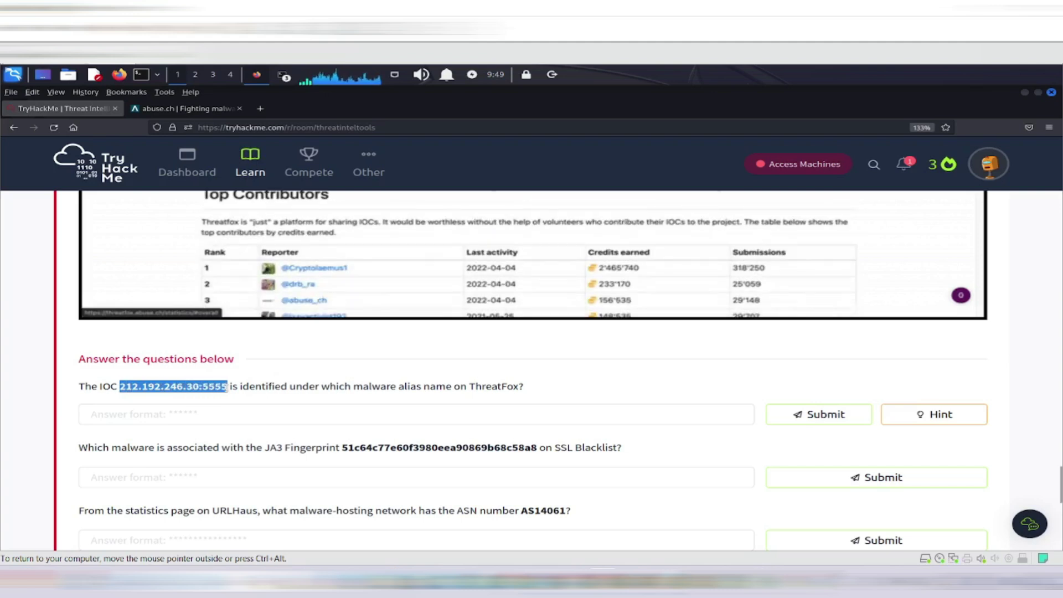
right_click(181, 386)
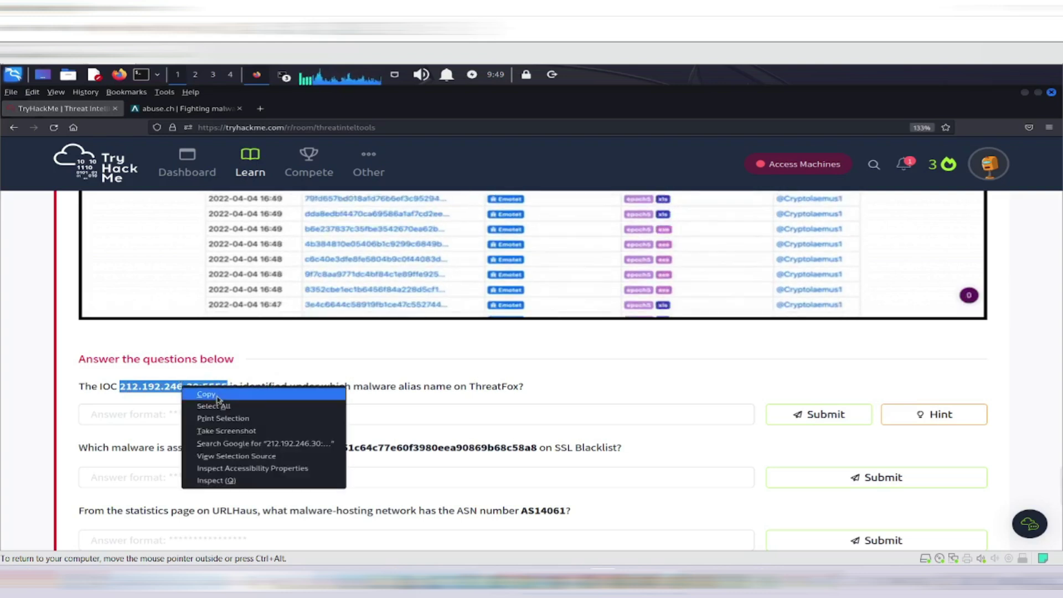
left_click(206, 394)
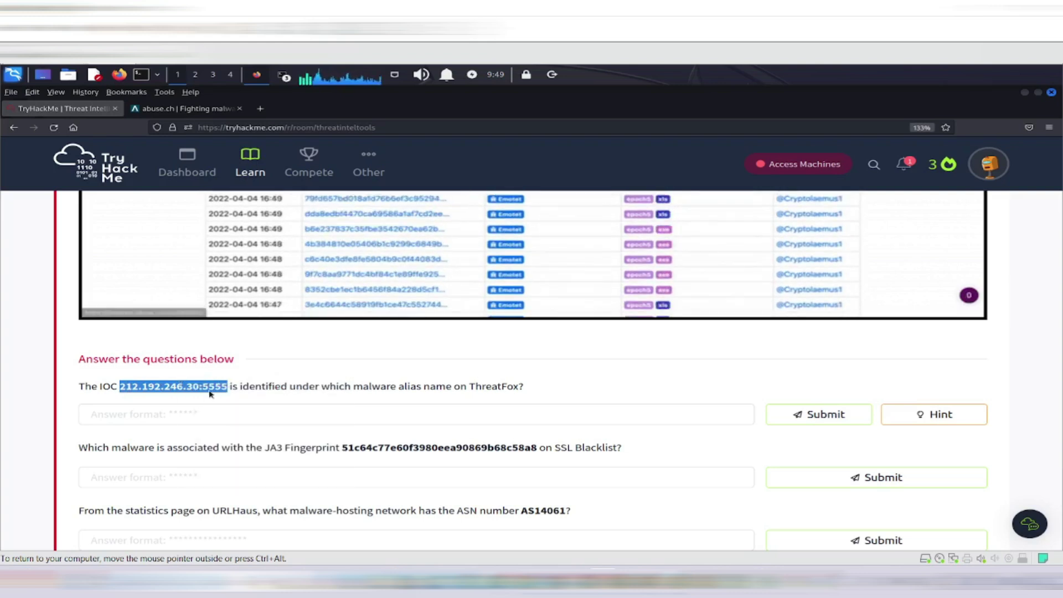
left_click(240, 109)
- Try to load the copied IOC 212.192.246.30:5555 directly as an address in a new browser tab
left_click(140, 109)
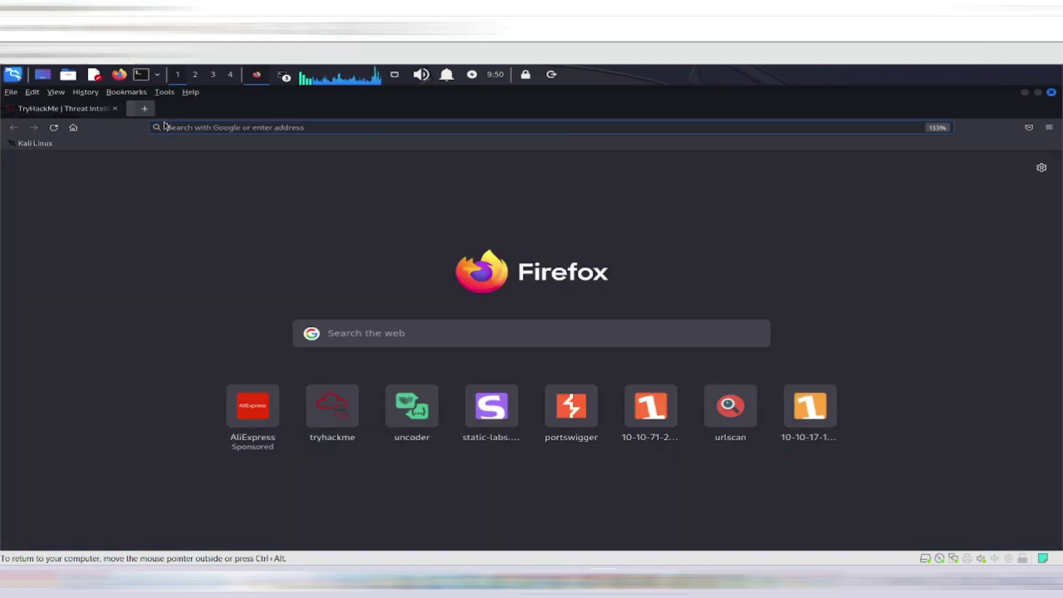
key("ctrl+v")
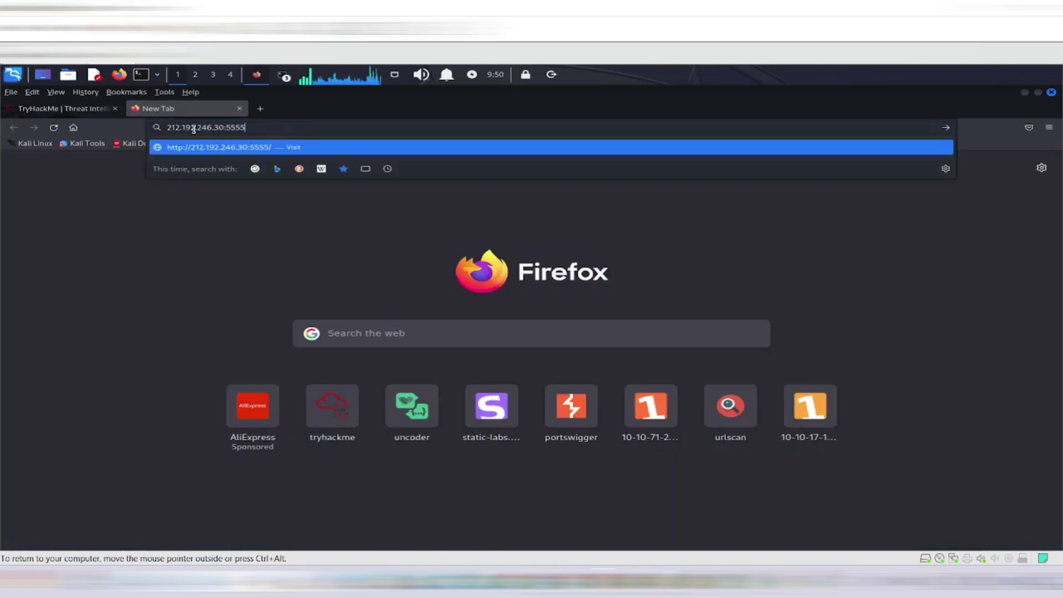
key("Return")
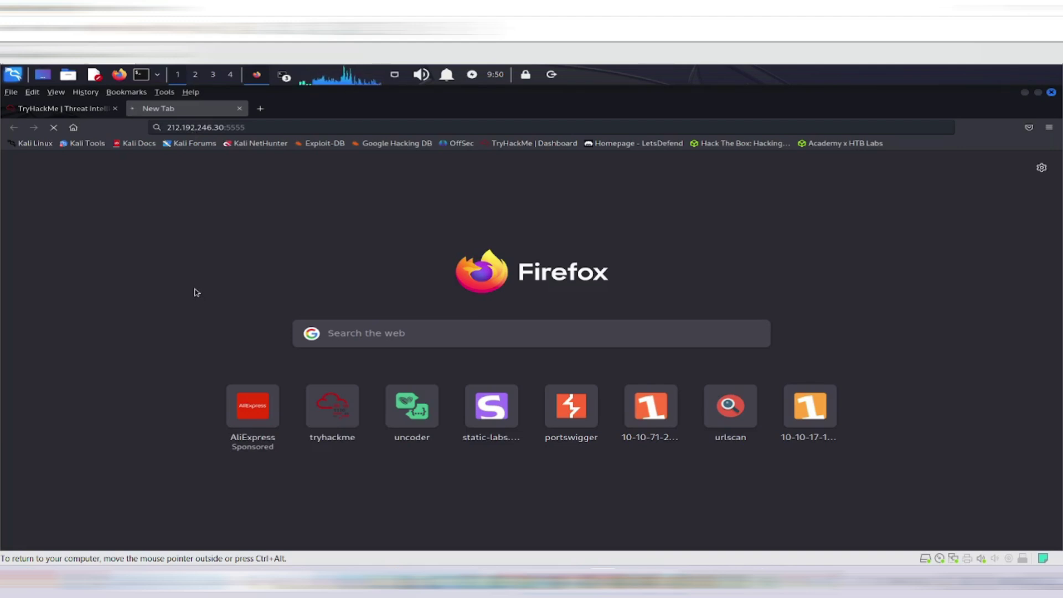
- Open google.com in another new tab and search for the IOC 212.192.246.30:5555
left_click(261, 109)
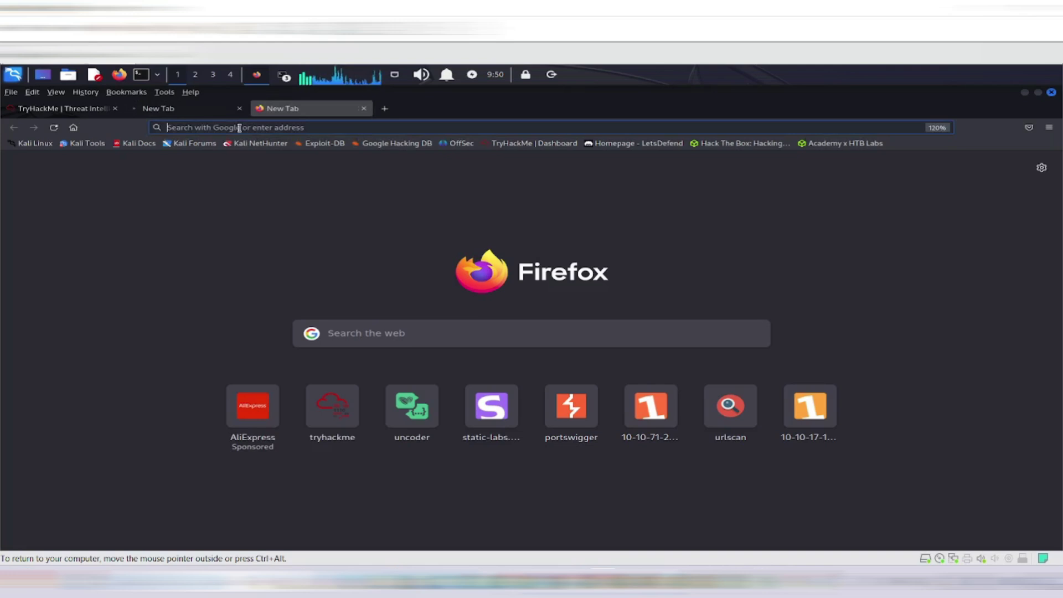
type("google.com/")
key("Return")
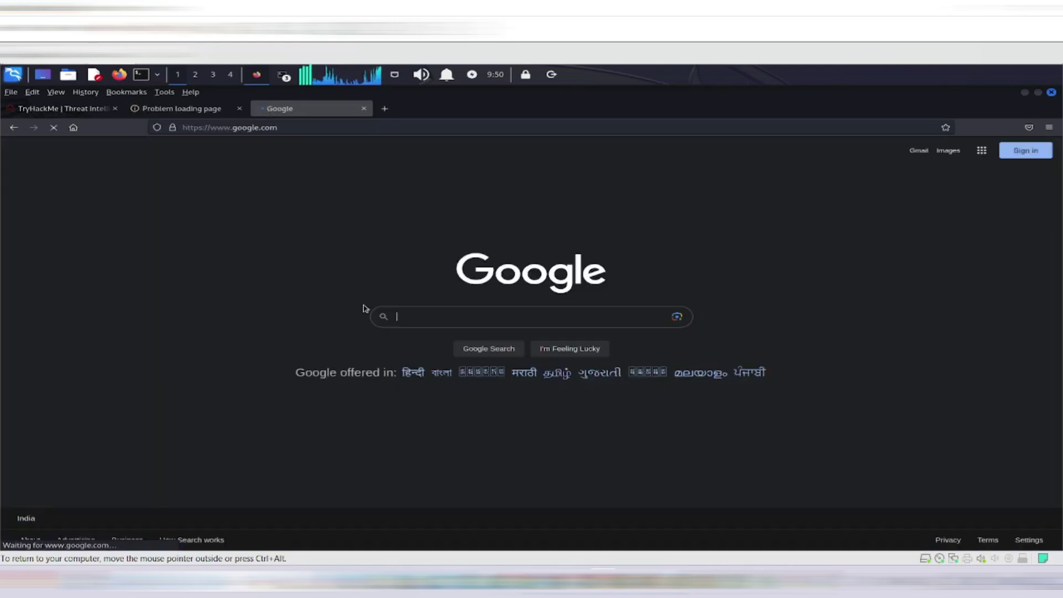
key("ctrl+v")
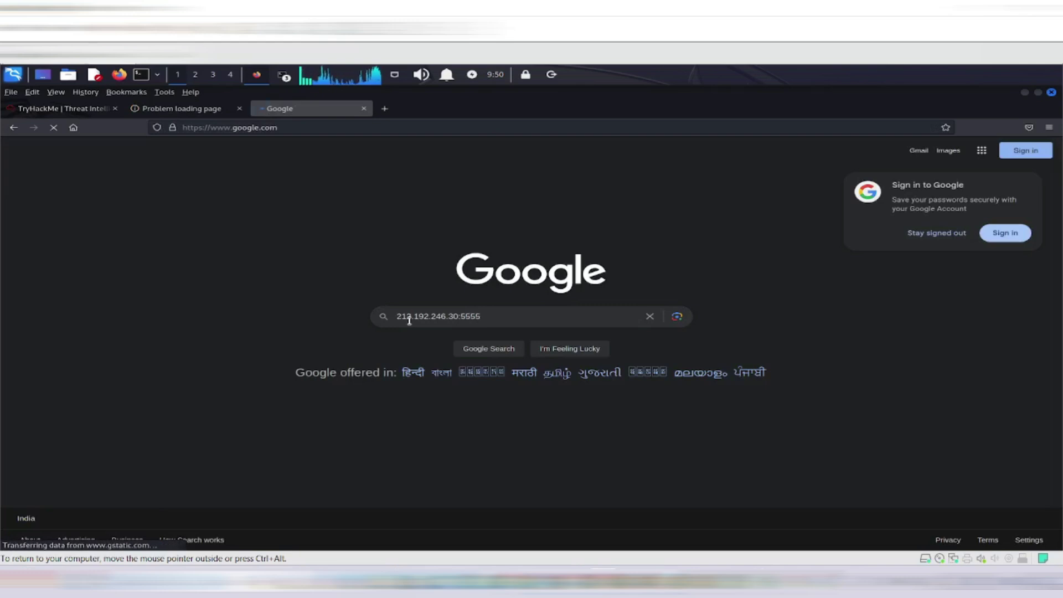
key("Return")
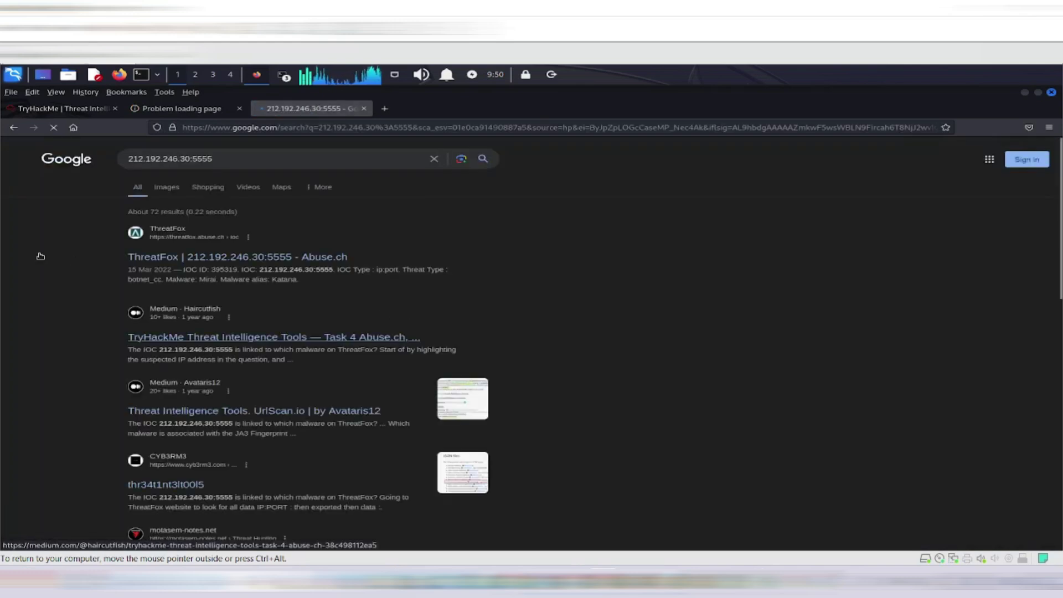
- Open the ThreatFox search result for the IOC and copy the malware alias from its database entry
left_click(206, 263)
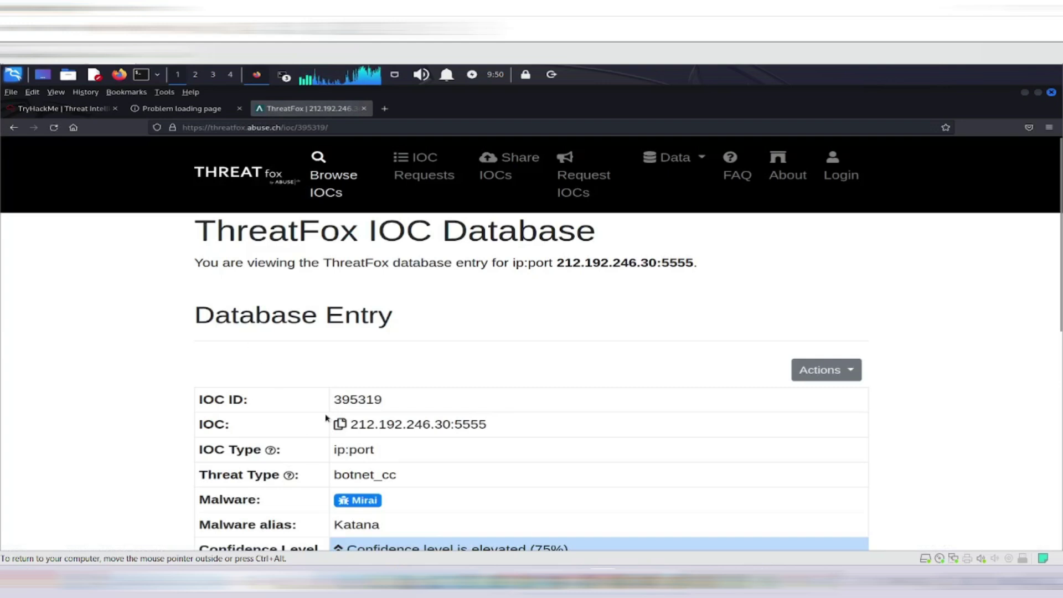
scroll(329, 421, "down", 2)
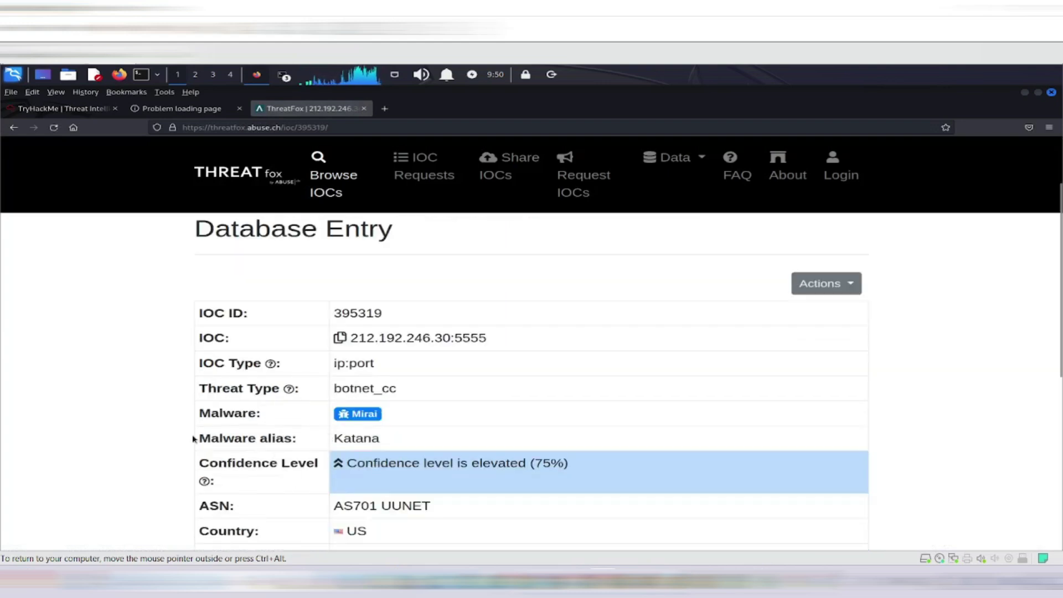
left_click_drag(197, 443, 383, 441)
right_click(382, 441)
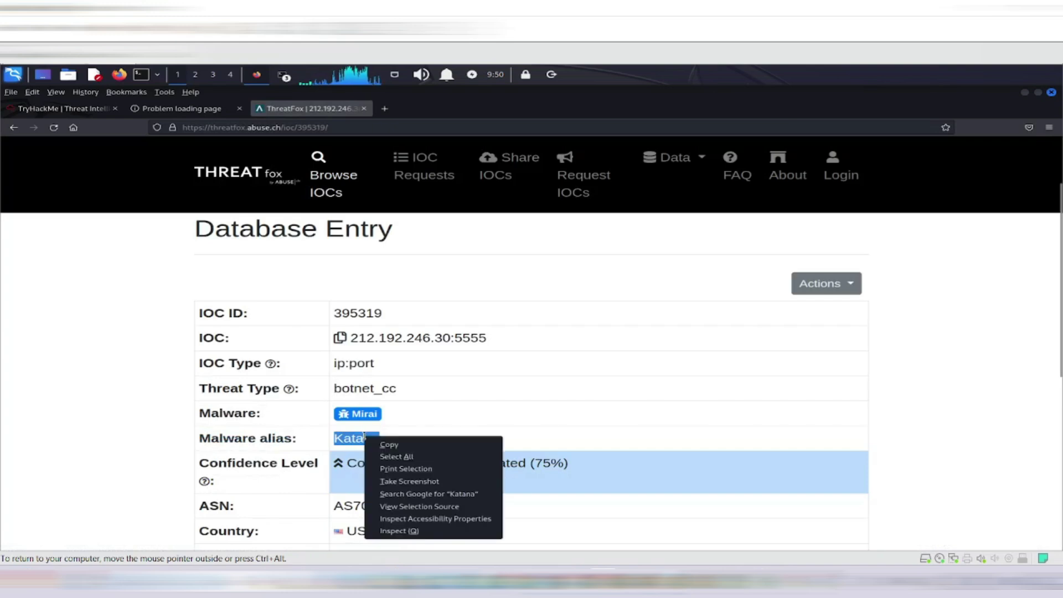
left_click(392, 446)
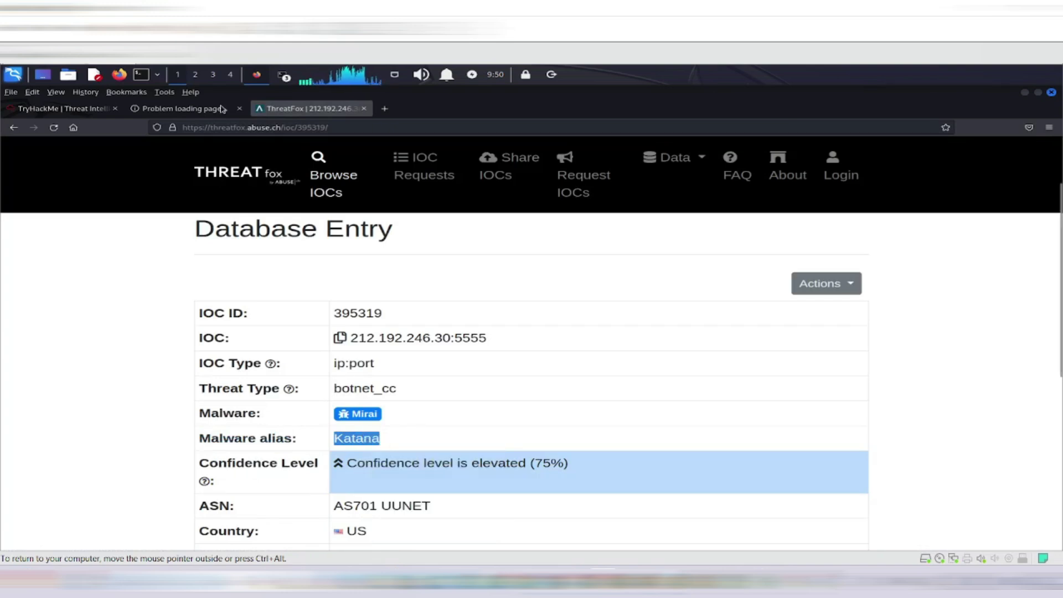
- Submit Katana as the answer to the first Task 4 question in the TryHackMe room and view that question's hint
left_click(82, 109)
left_click(220, 417)
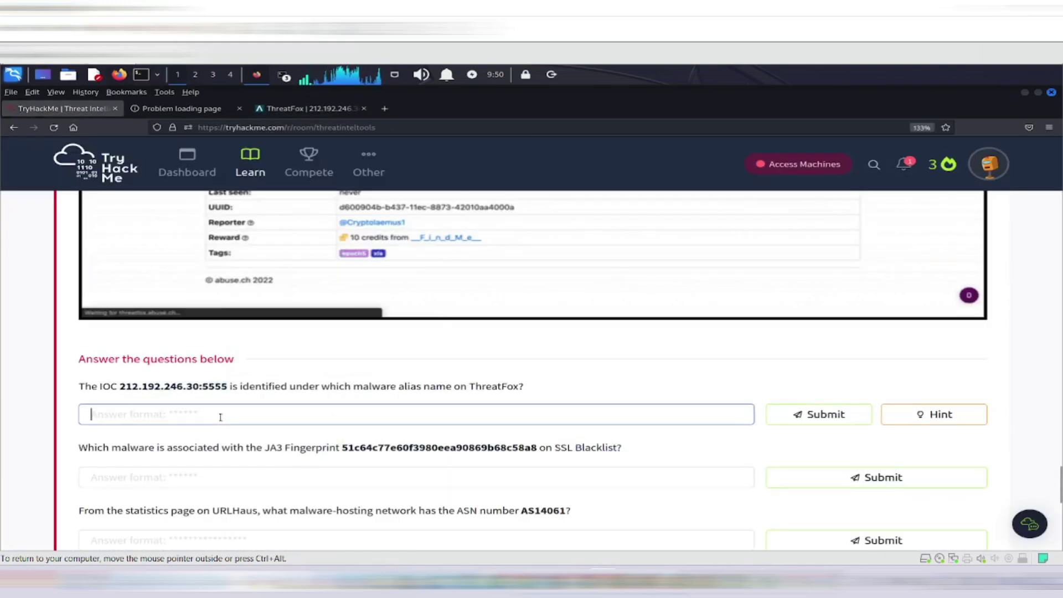
key("ctrl+v")
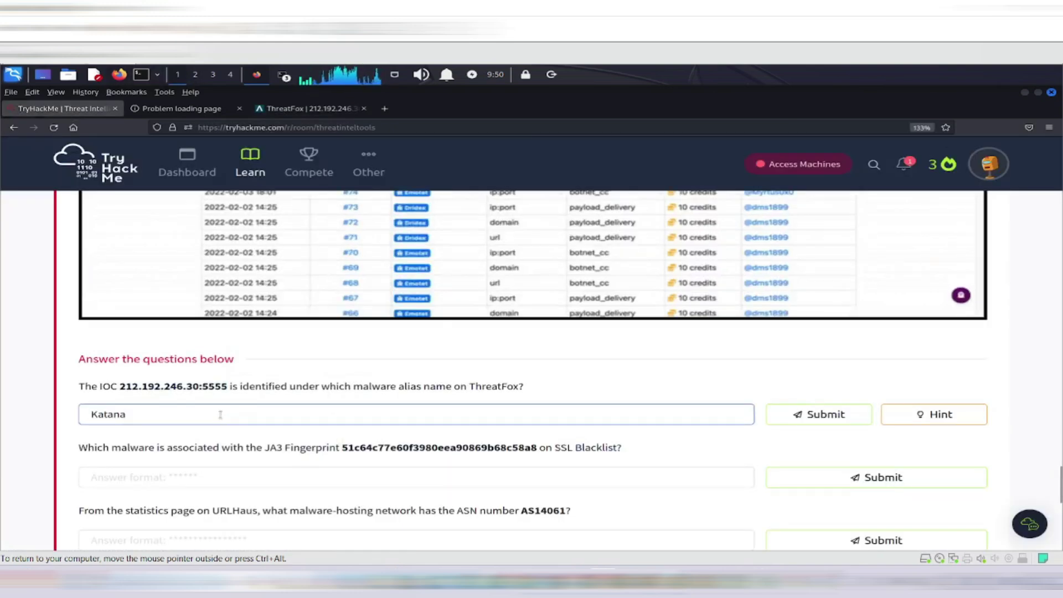
left_click(827, 415)
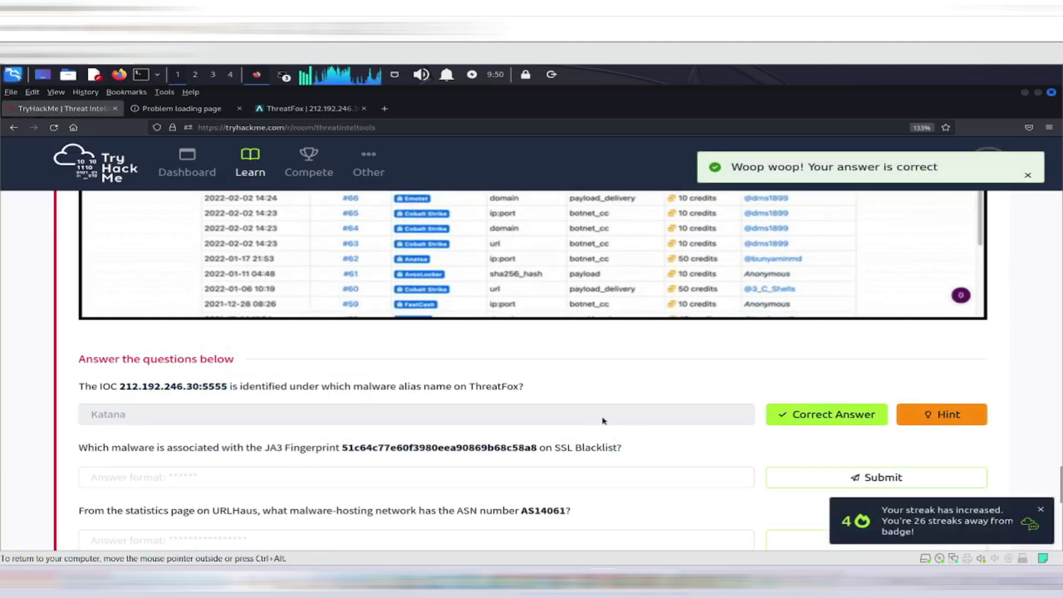
left_click(953, 417)
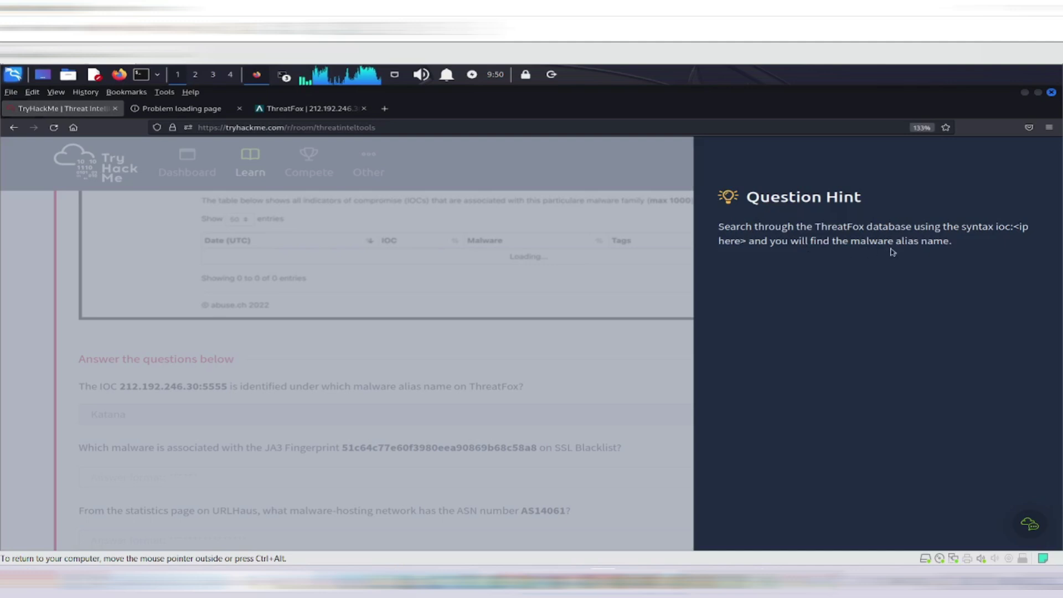
left_click(621, 353)
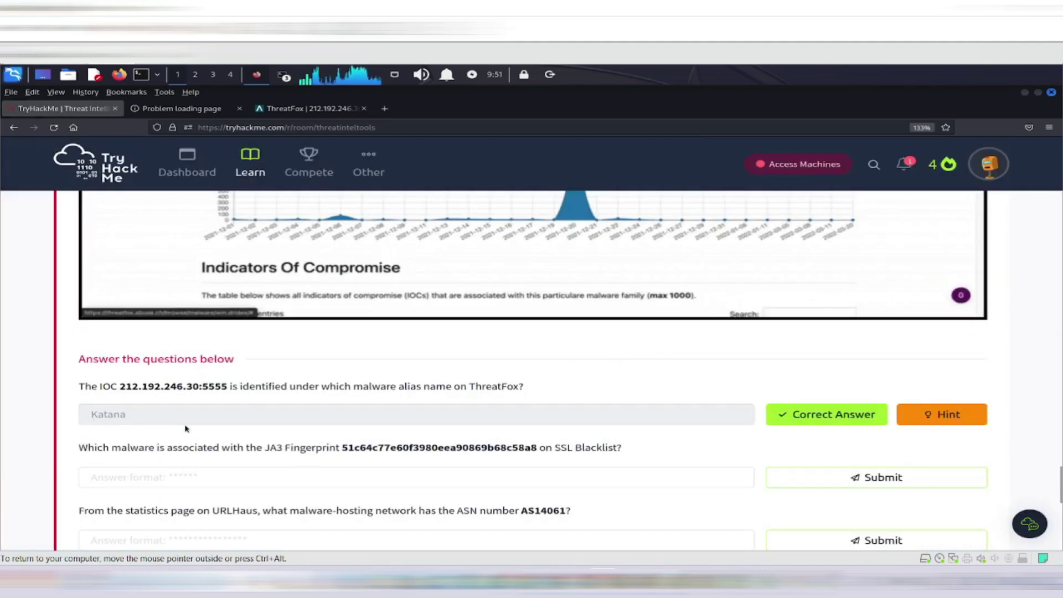
- Copy the JA3 fingerprint 51c64c77e60f3980eea90869b68c58a8 from the second Task 4 question
scroll(188, 429, "down", 2)
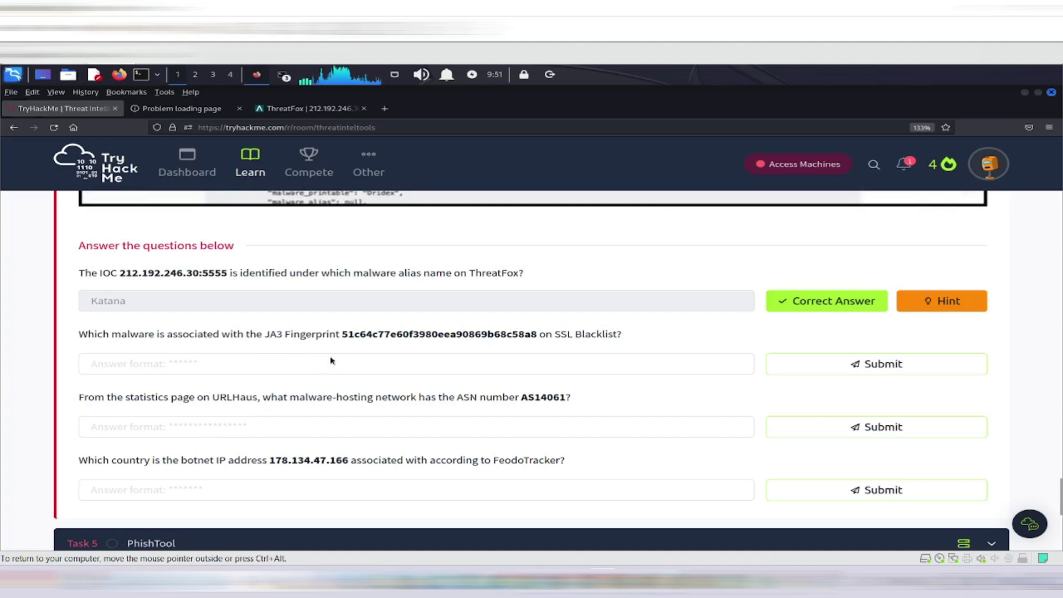
left_click_drag(341, 334, 537, 337)
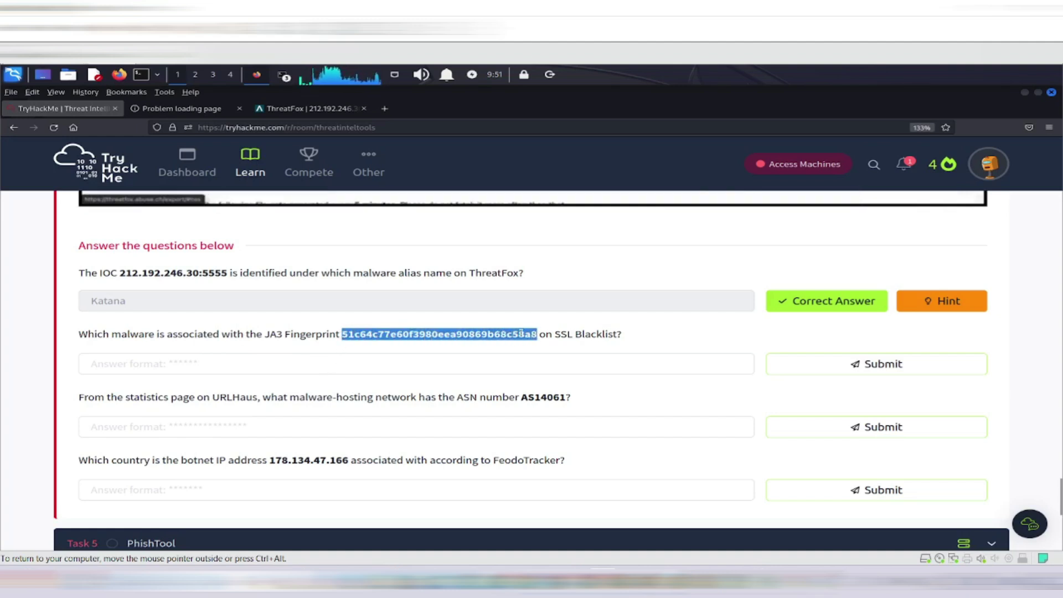
right_click(536, 335)
left_click(540, 341)
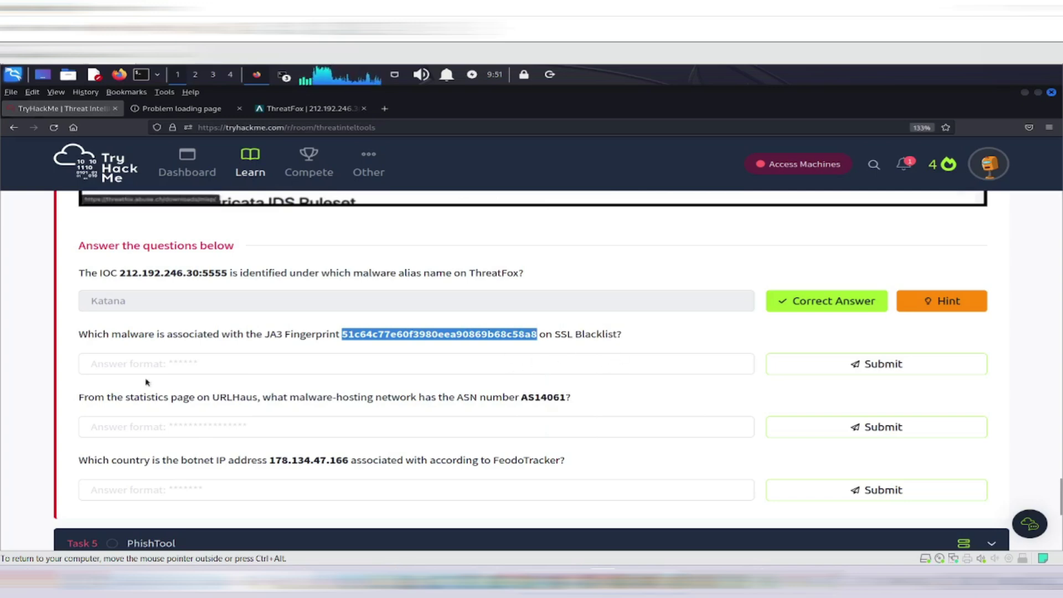
- Close the failed page and the ThreatFox page, and open abuse.ch in a new browser tab
scroll(179, 351, "up", 15)
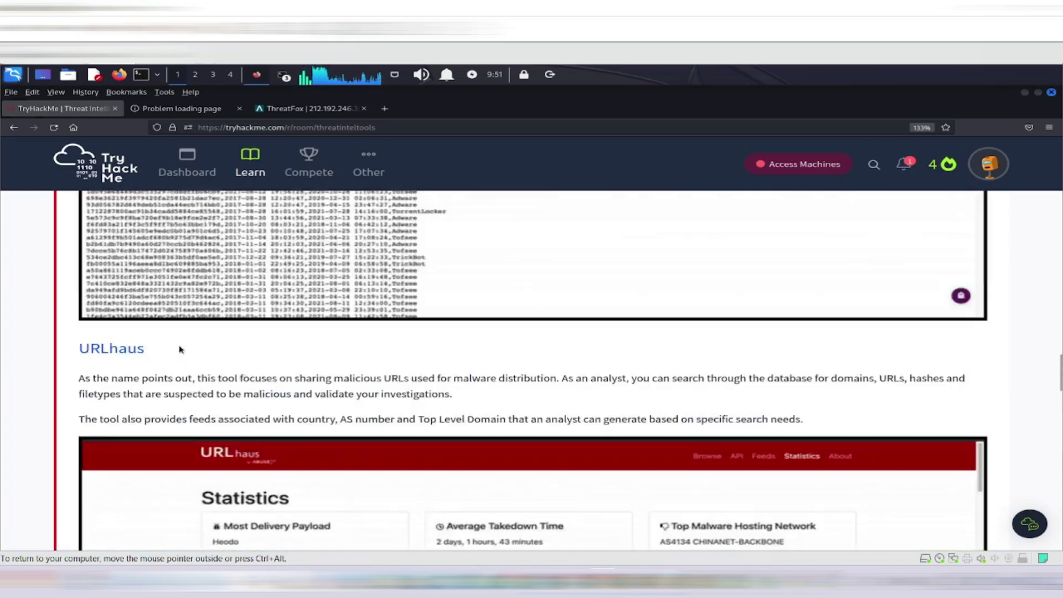
scroll(179, 349, "up", 5)
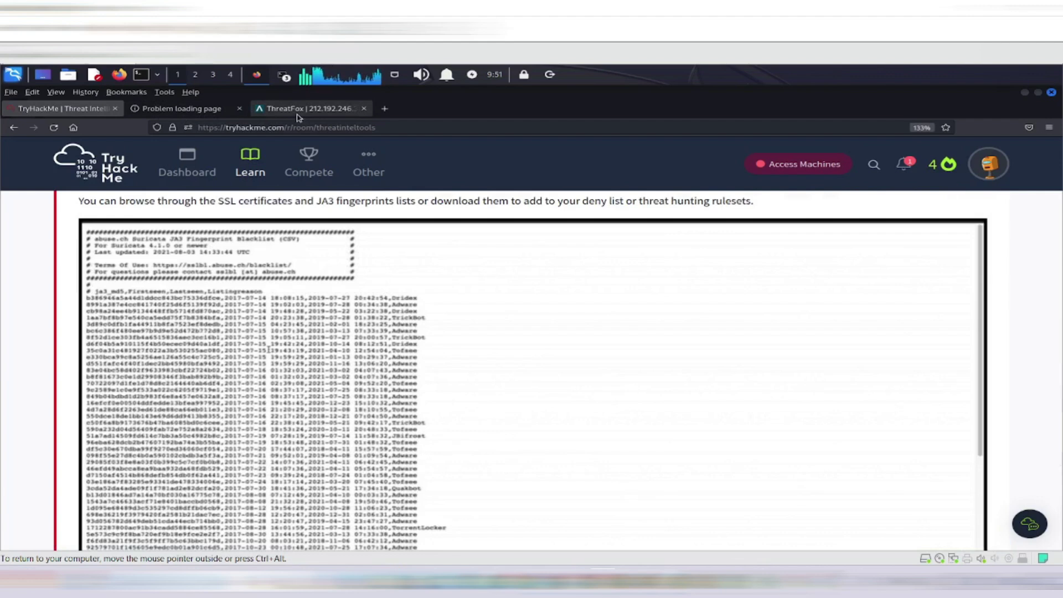
left_click(242, 111)
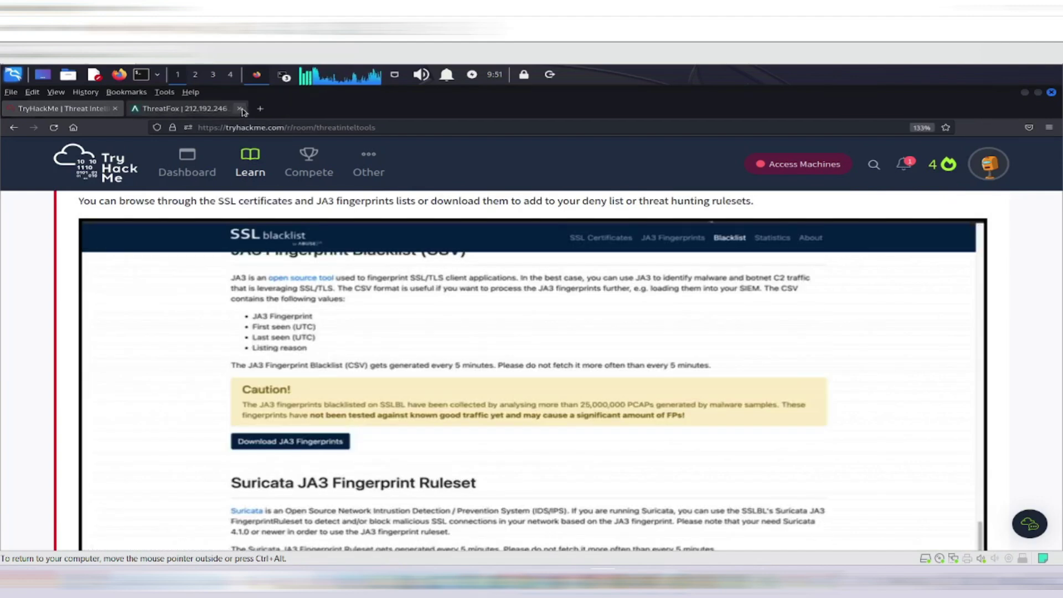
left_click(241, 110)
left_click(136, 110)
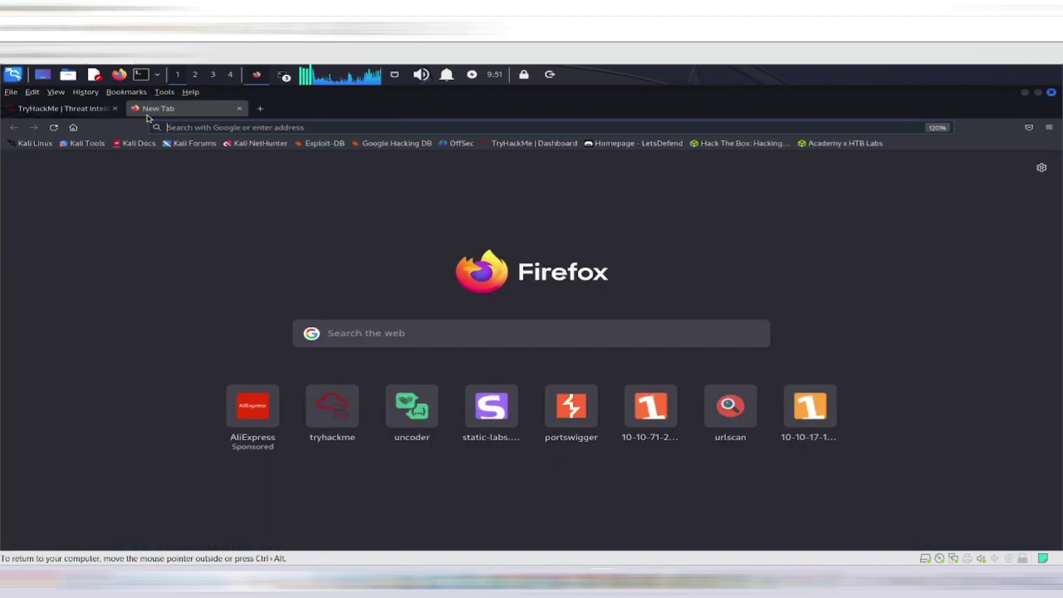
left_click(186, 128)
type("abuse.c")
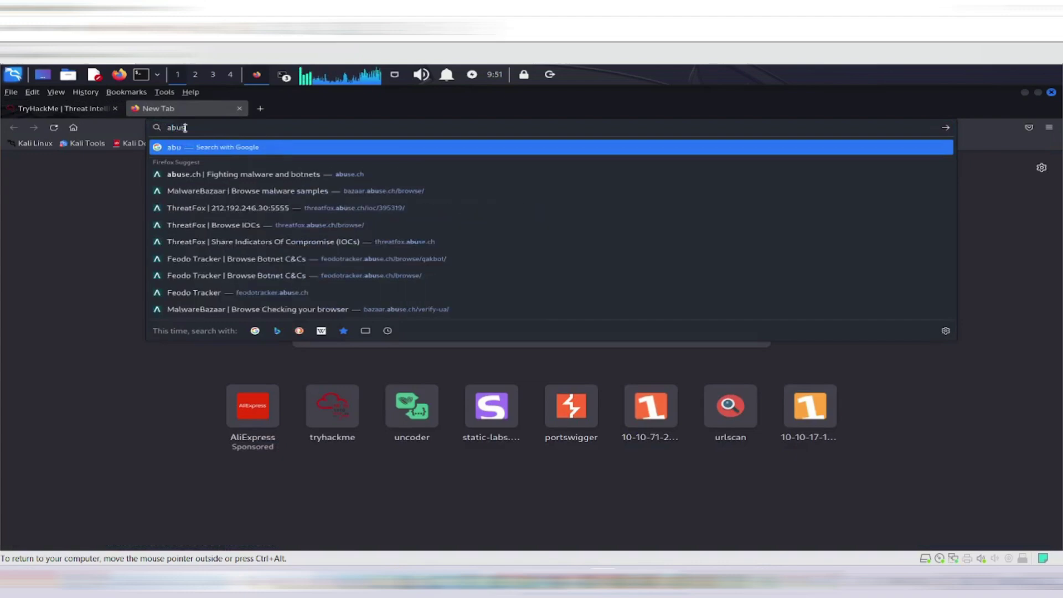
type("h")
key("Return")
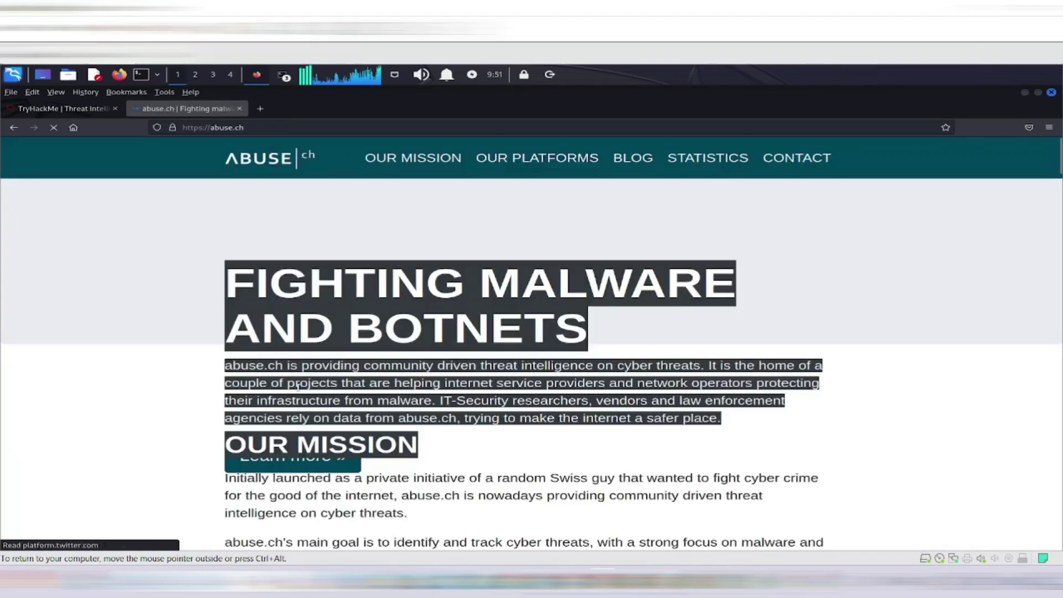
- Open the SSL Blacklist platform from abuse.ch and go to its JA3 Fingerprints list
scroll(423, 252, "down", 4)
left_click(529, 160)
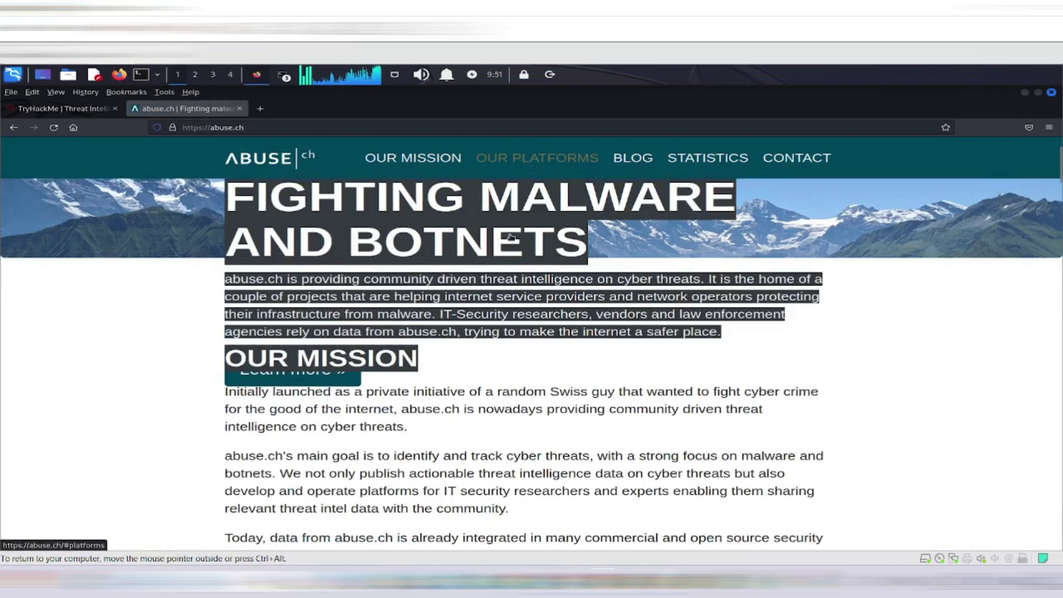
scroll(418, 395, "down", 3)
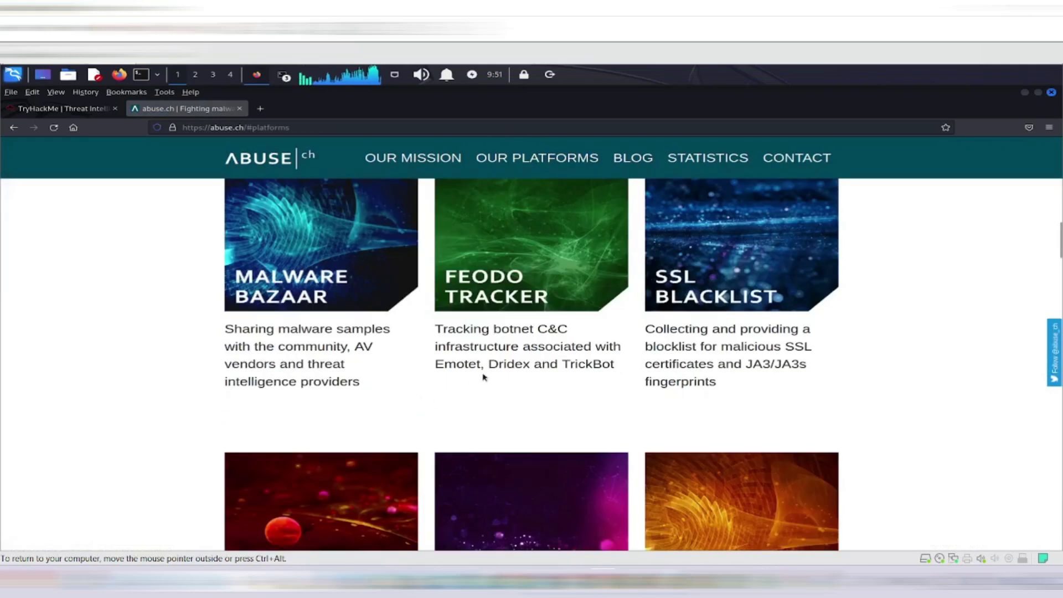
key("ctrl+t")
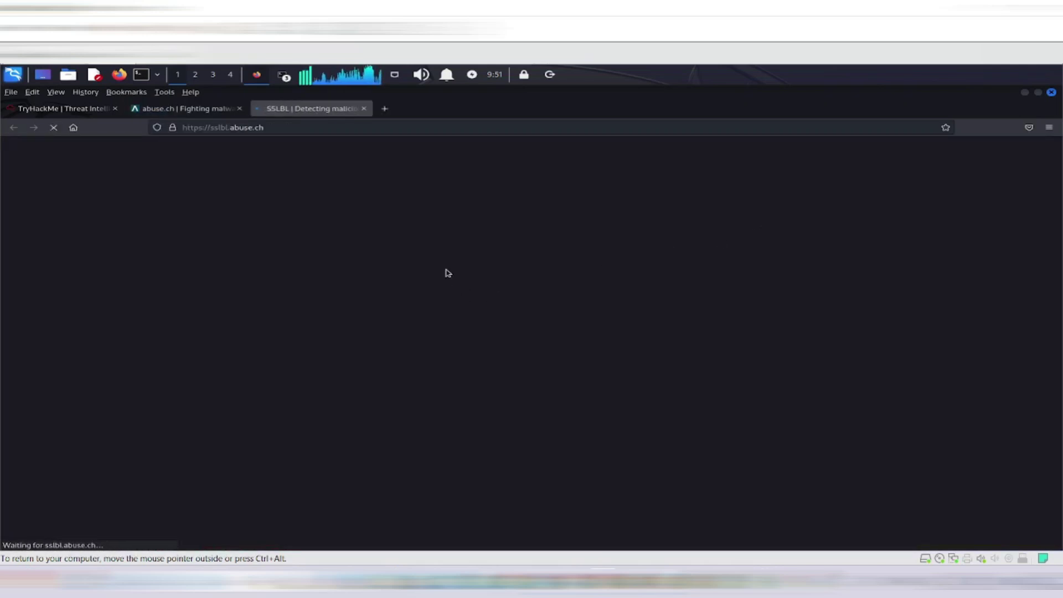
scroll(473, 394, "down", 5)
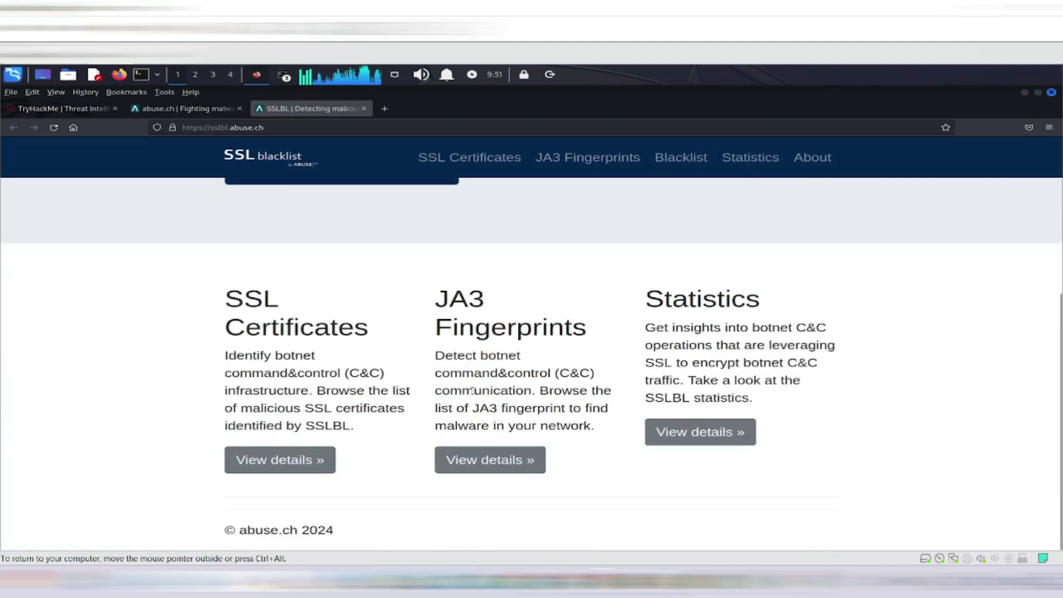
left_click(453, 467)
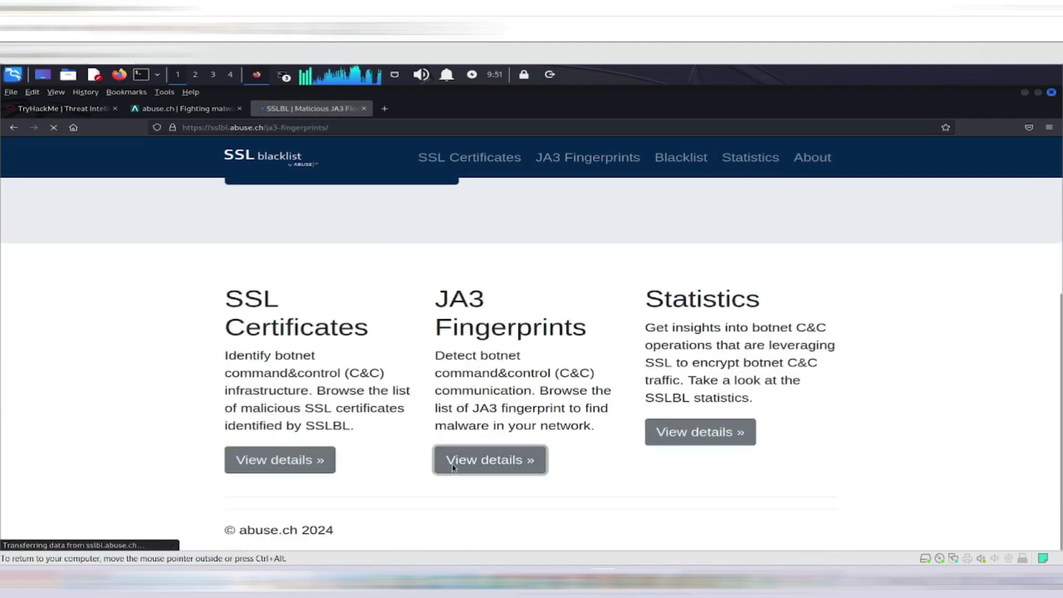
scroll(319, 405, "down", 3)
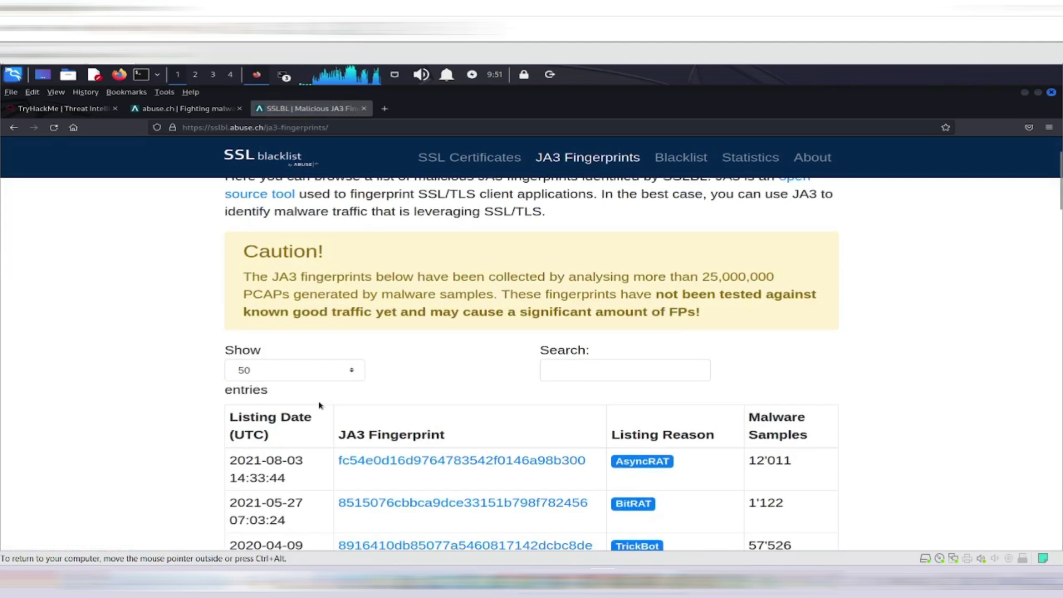
- Search the JA3 list for the fingerprint 51c64c77e60f3980eea90869b68c58a8 and copy the listing reason of the matching entry
left_click(565, 375)
key("ctrl+v")
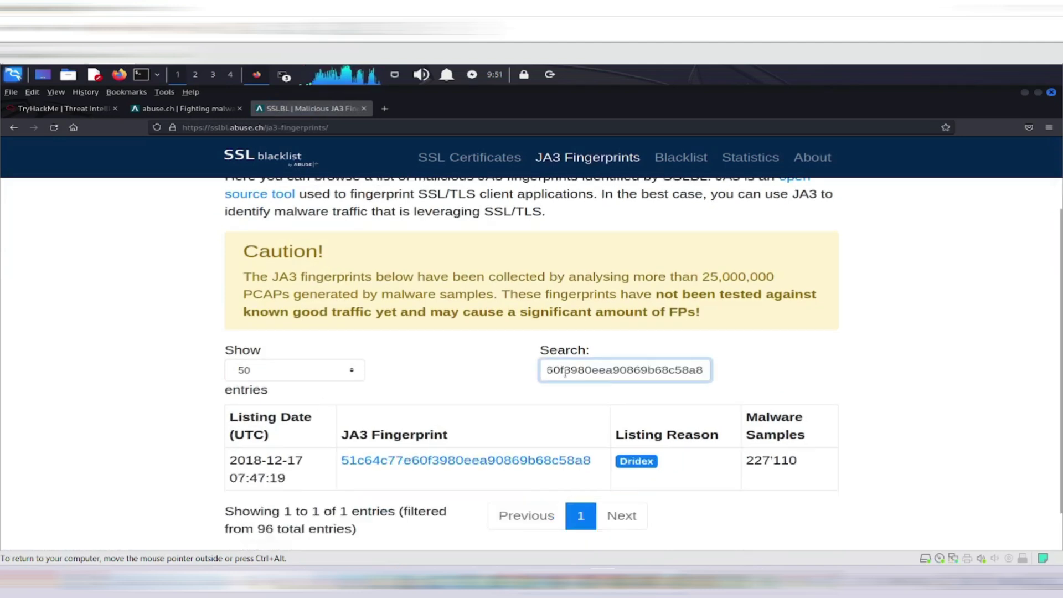
left_click(626, 462)
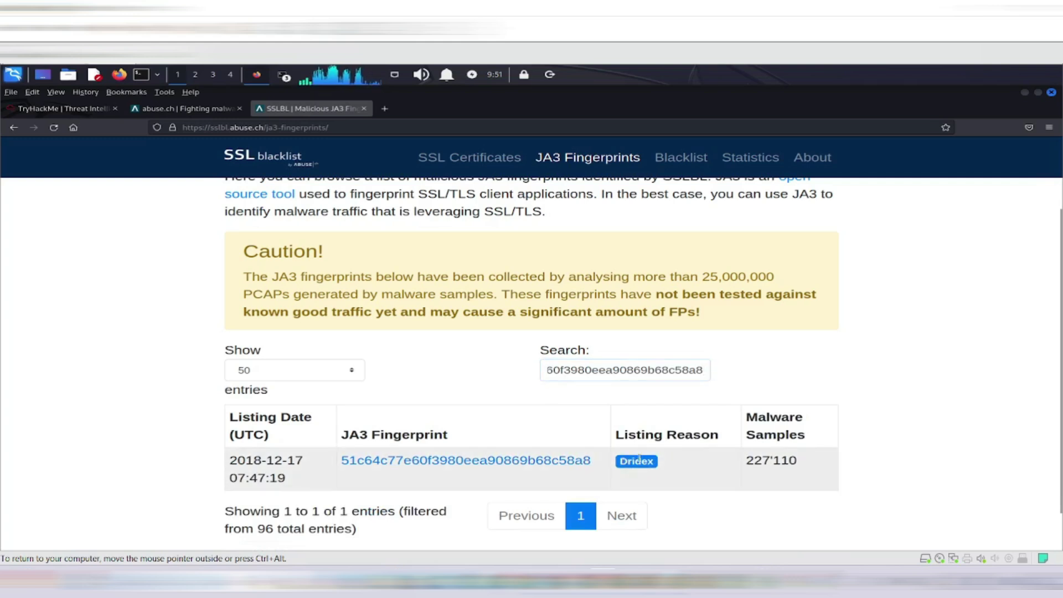
double_click(654, 462)
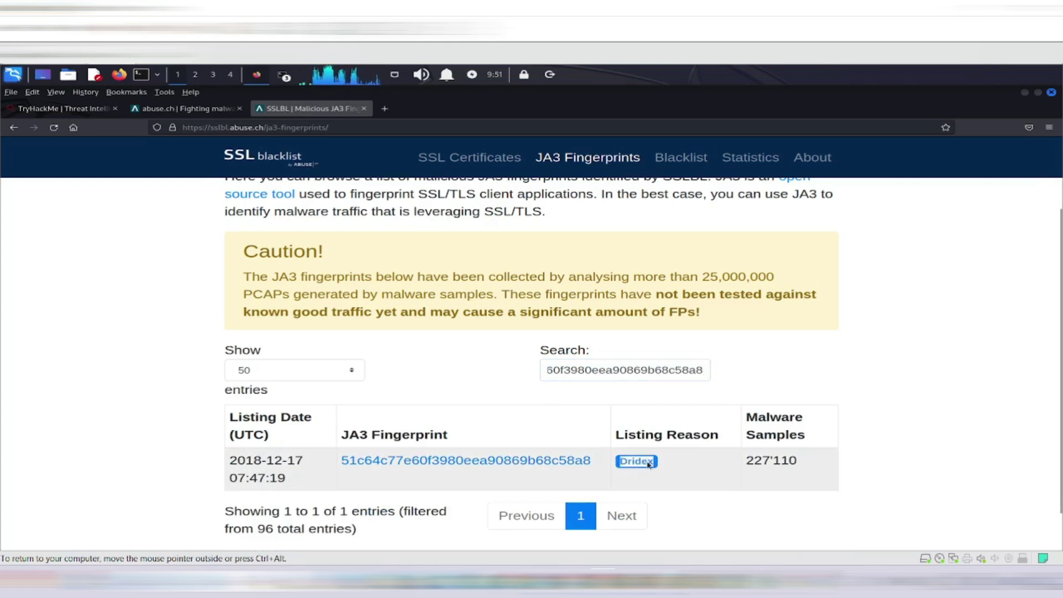
right_click(649, 465)
left_click(670, 366)
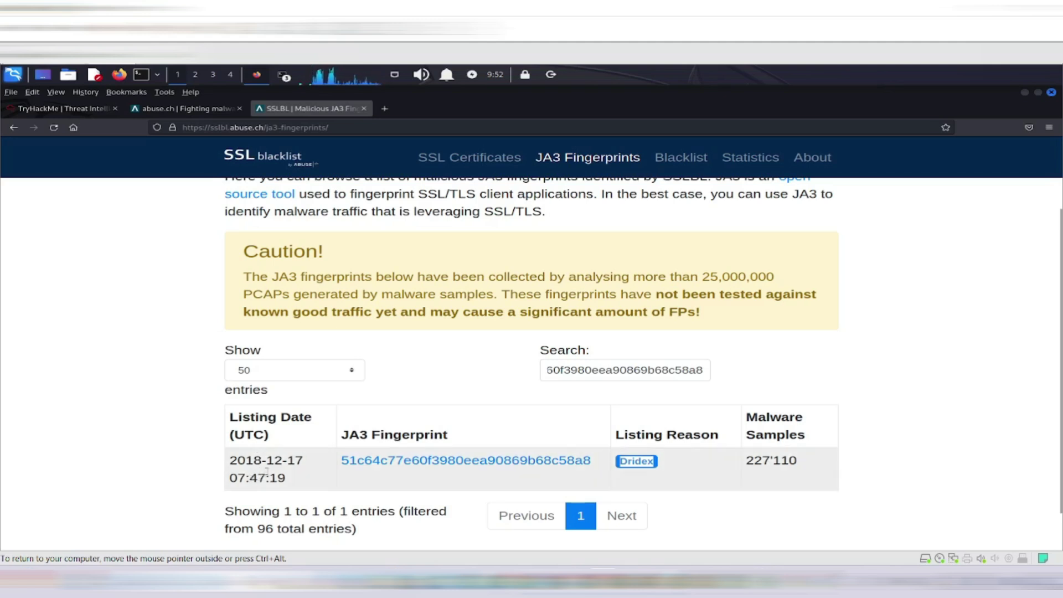
- Submit Dridex as the answer to the JA3 fingerprint question in Task 4 of the TryHackMe room
left_click(80, 110)
scroll(318, 381, "down", 20)
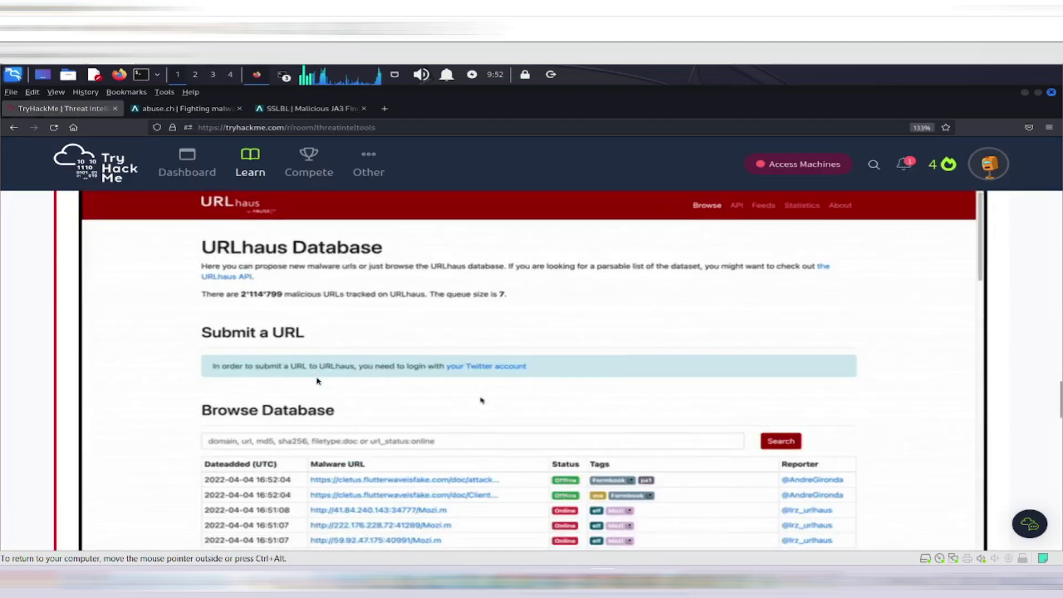
scroll(317, 378, "down", 10)
scroll(317, 377, "up", 9)
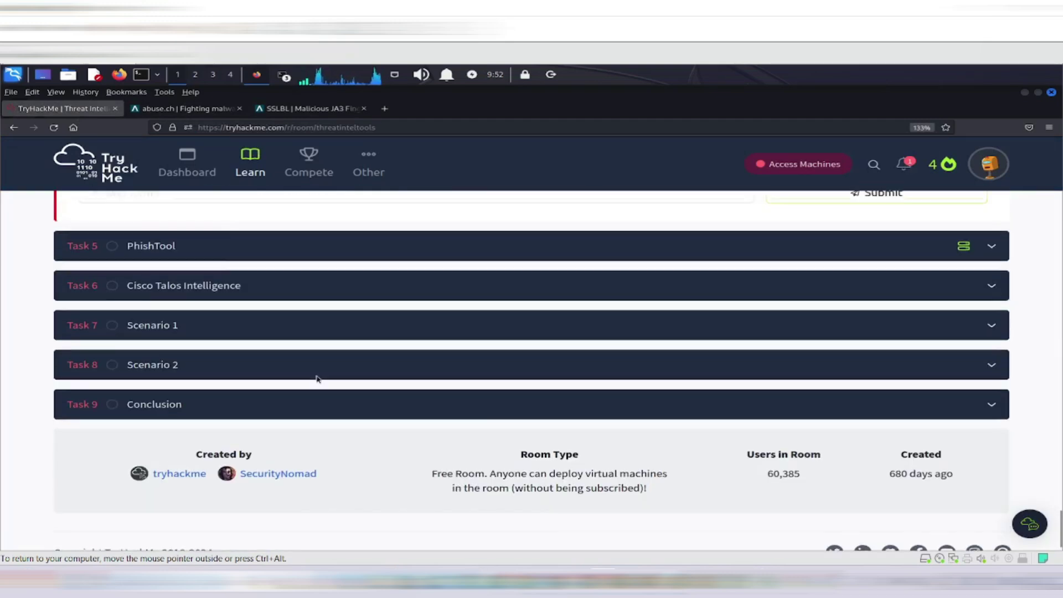
left_click(177, 380)
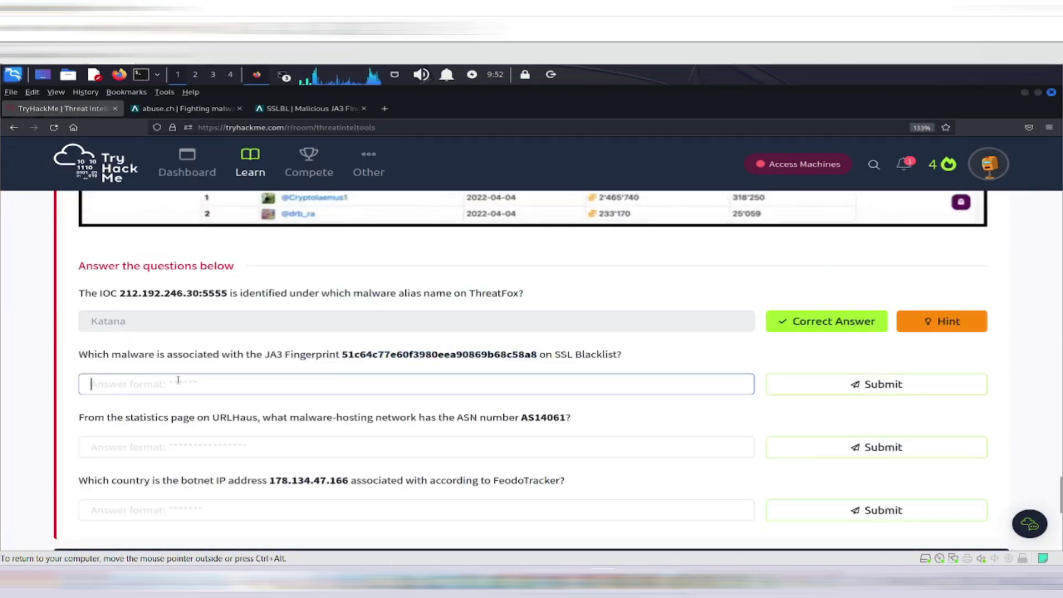
key("ctrl+v")
key("Return")
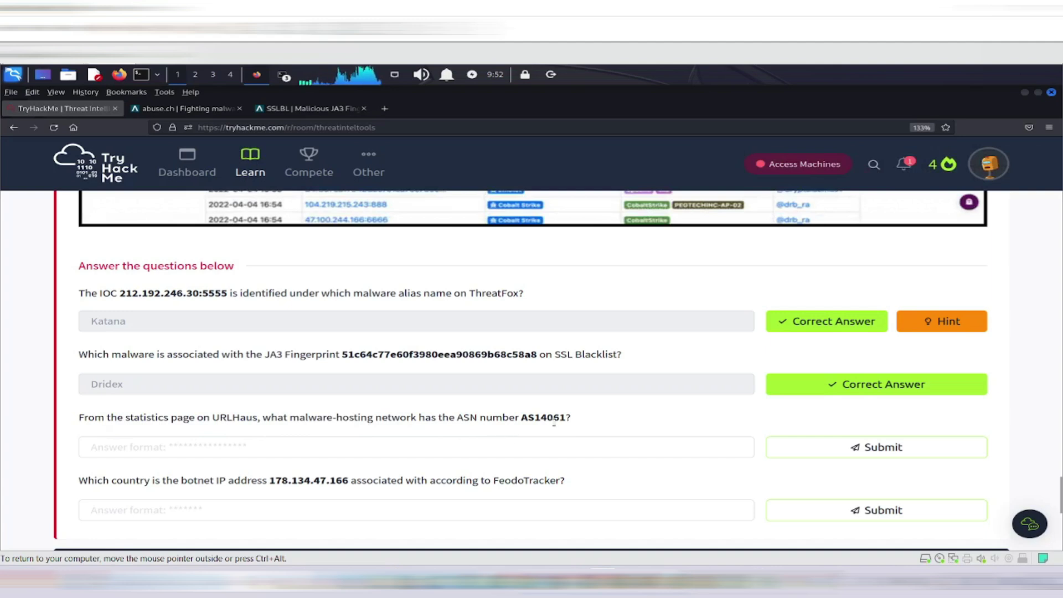
- Copy the ASN number AS14061 from the third Task 4 question
left_click_drag(521, 417, 567, 419)
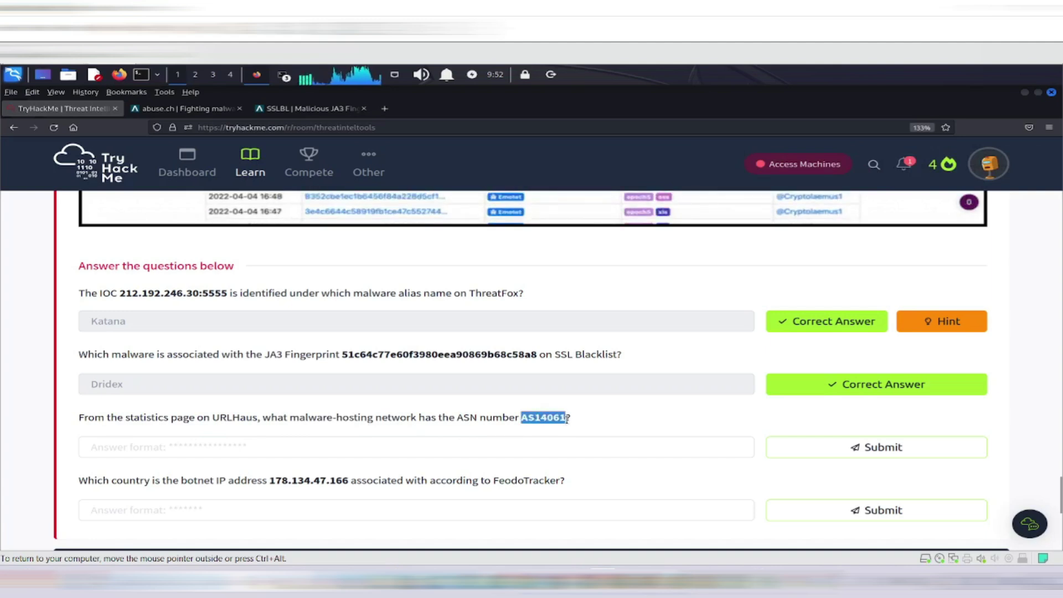
right_click(556, 418)
left_click(587, 433)
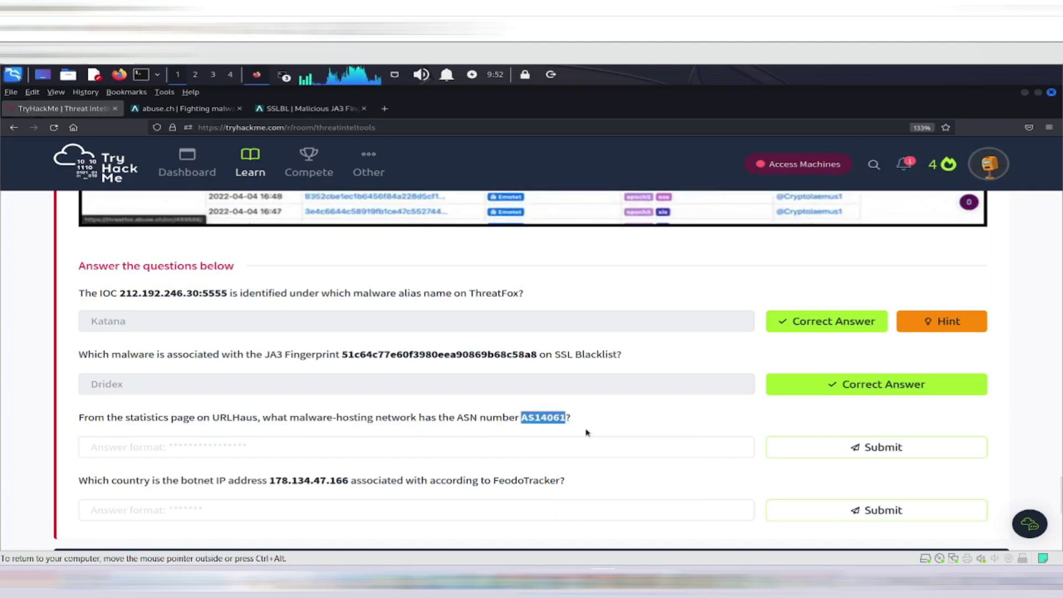
- Open the URLhaus platform from abuse.ch, recheck the wording of the third Task 4 question, and return to the URLhaus page
left_click(201, 109)
scroll(517, 425, "down", 3)
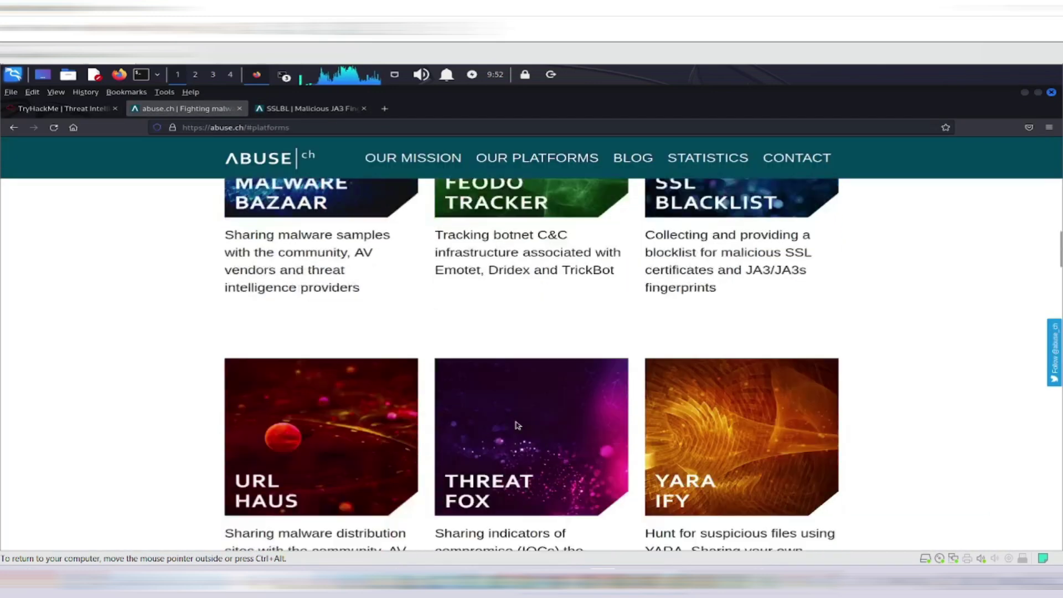
left_click(287, 388)
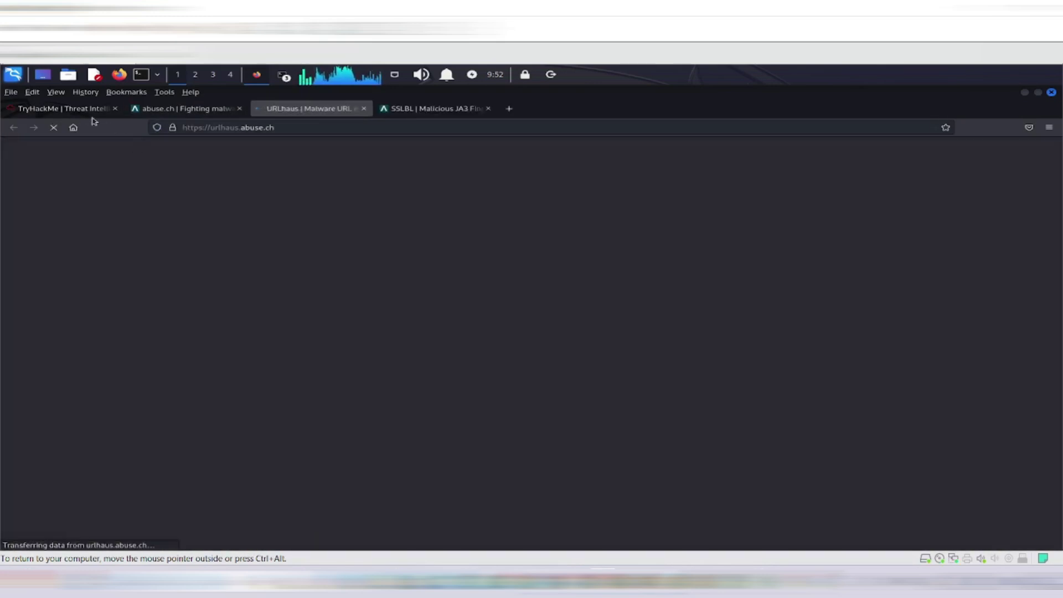
key("alt+1")
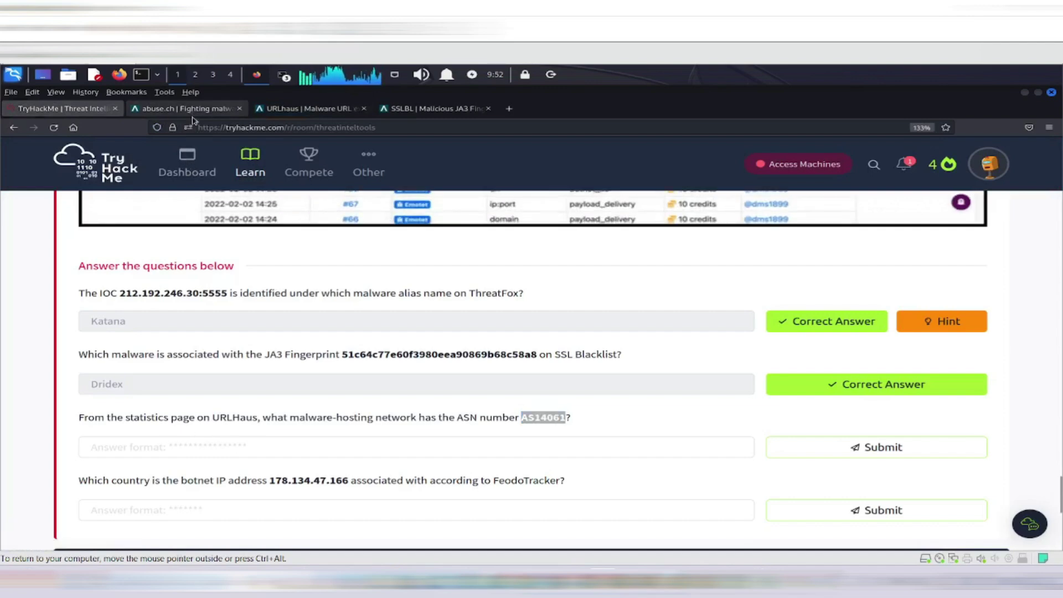
key("alt+2")
left_click(259, 109)
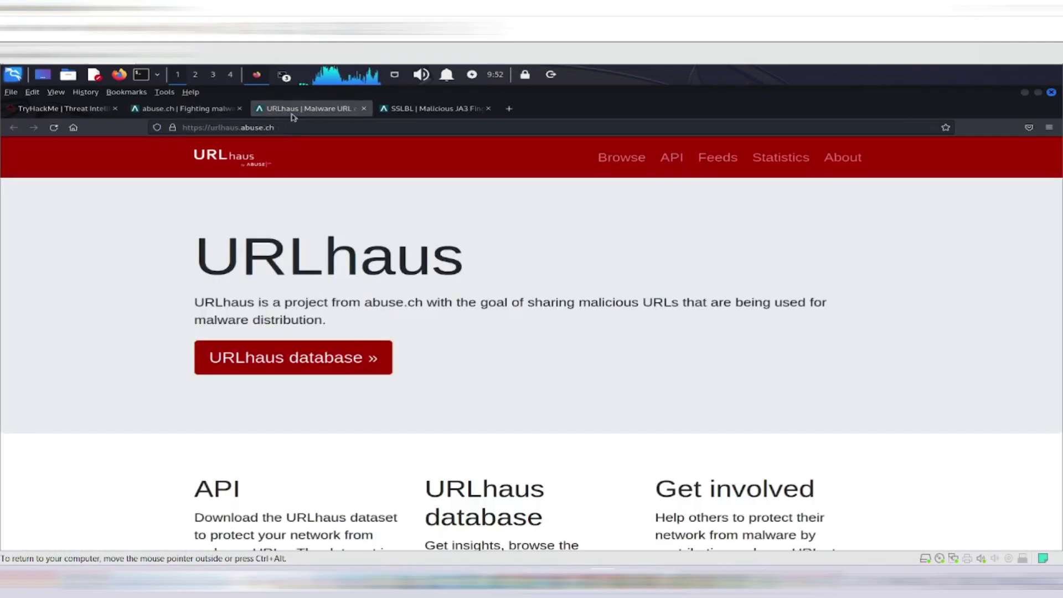
scroll(366, 416, "down", 3)
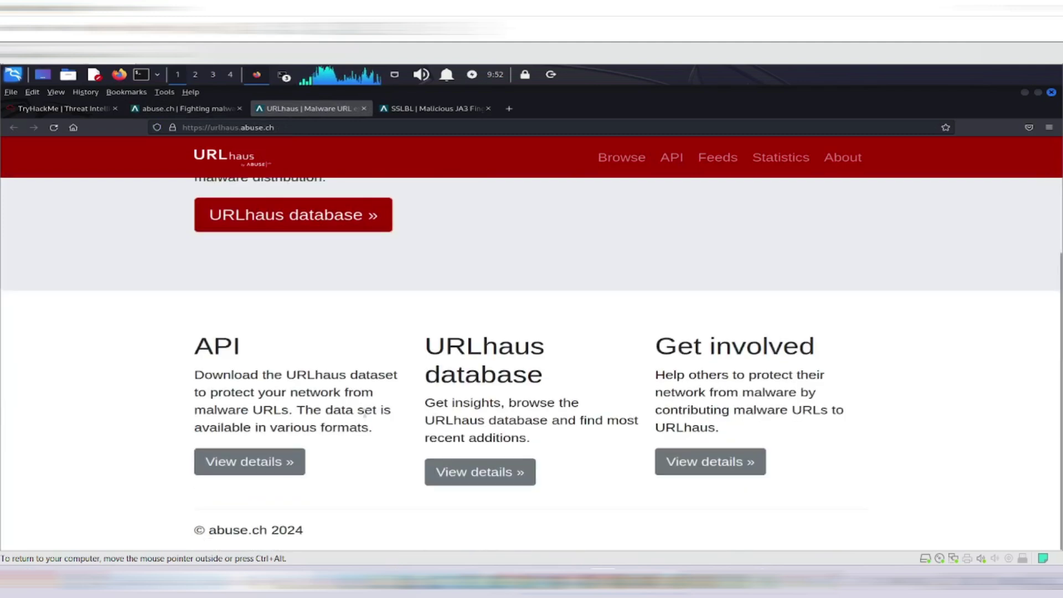
- Open the URLhaus database and complete the first robot-check image by marking the squares with motorcycles
left_click(438, 472)
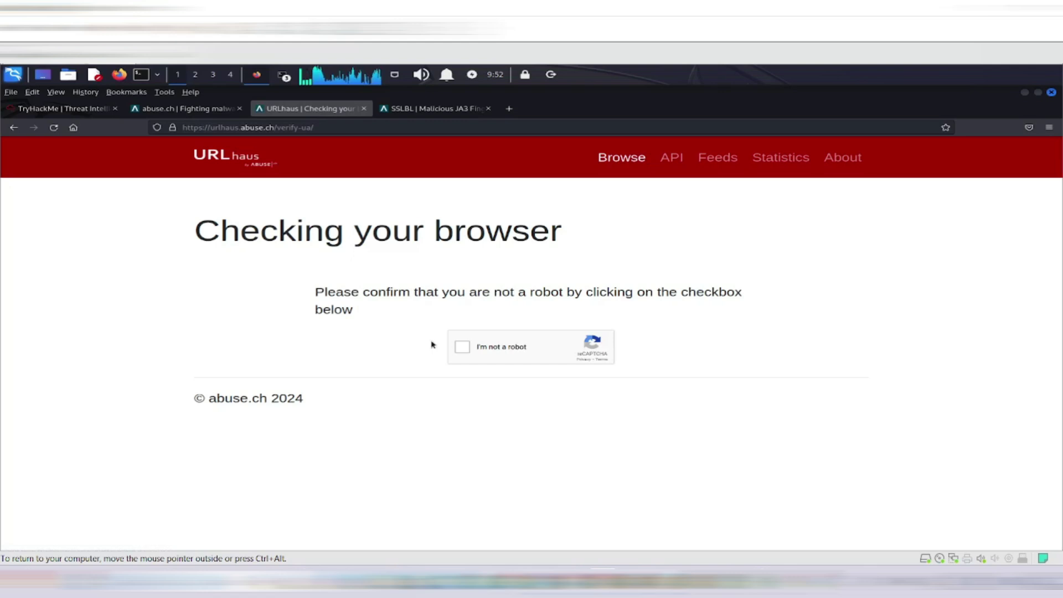
left_click(468, 348)
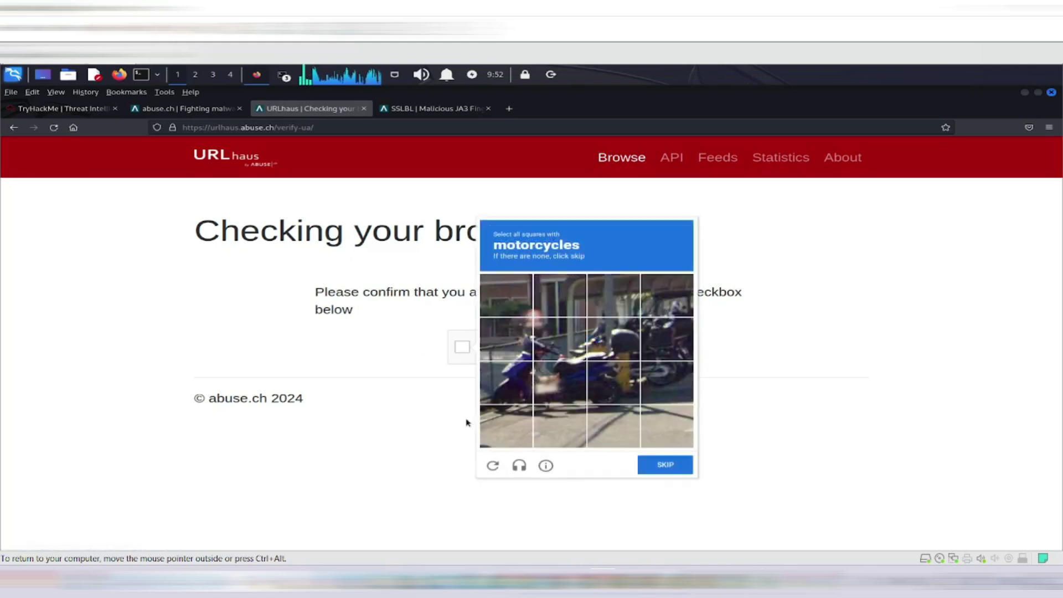
left_click(513, 369)
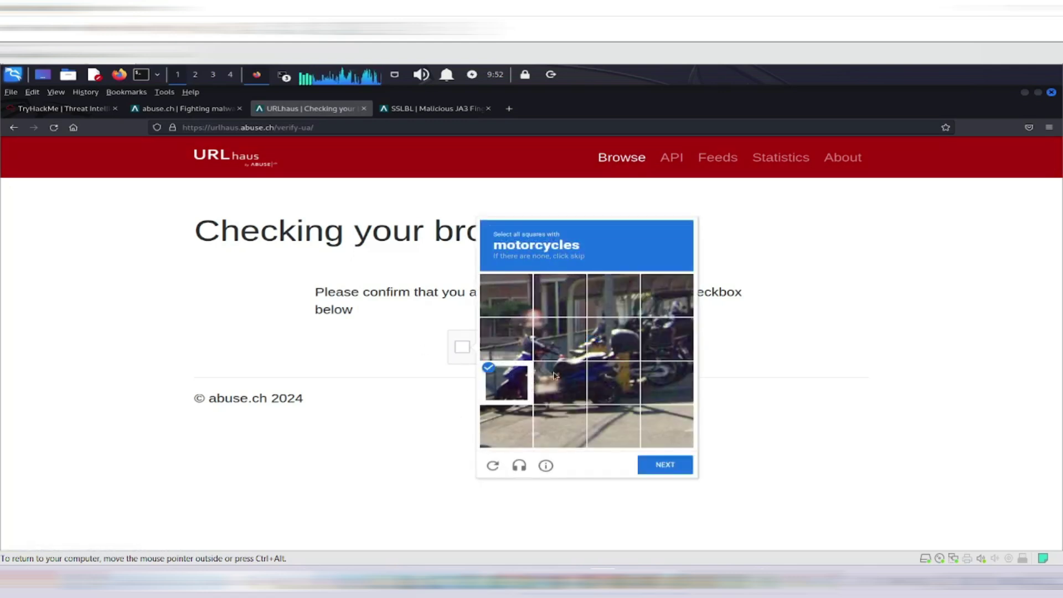
left_click(554, 379)
left_click(537, 350)
left_click(521, 348)
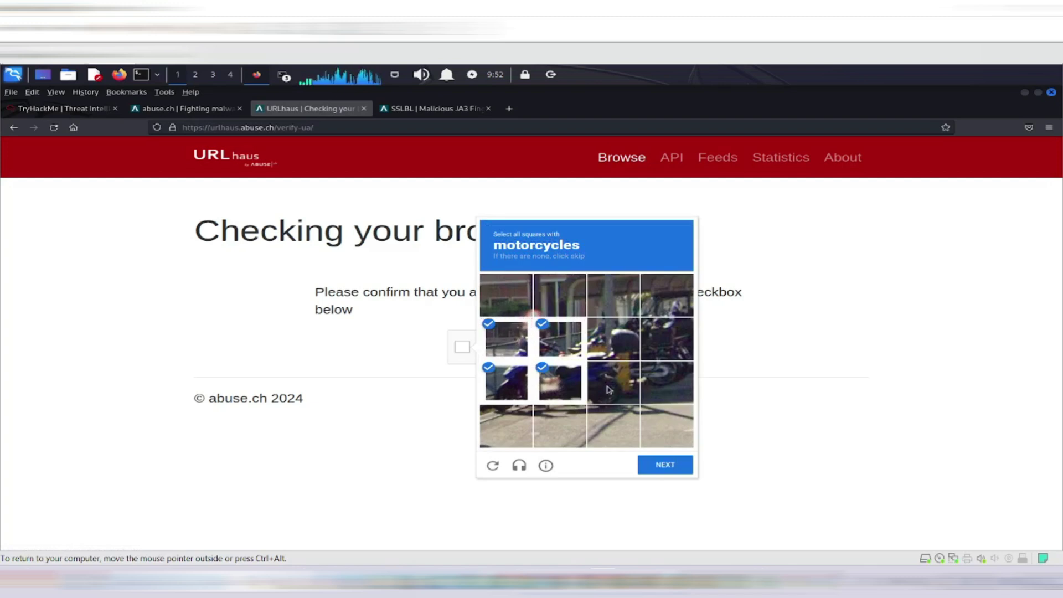
left_click(608, 386)
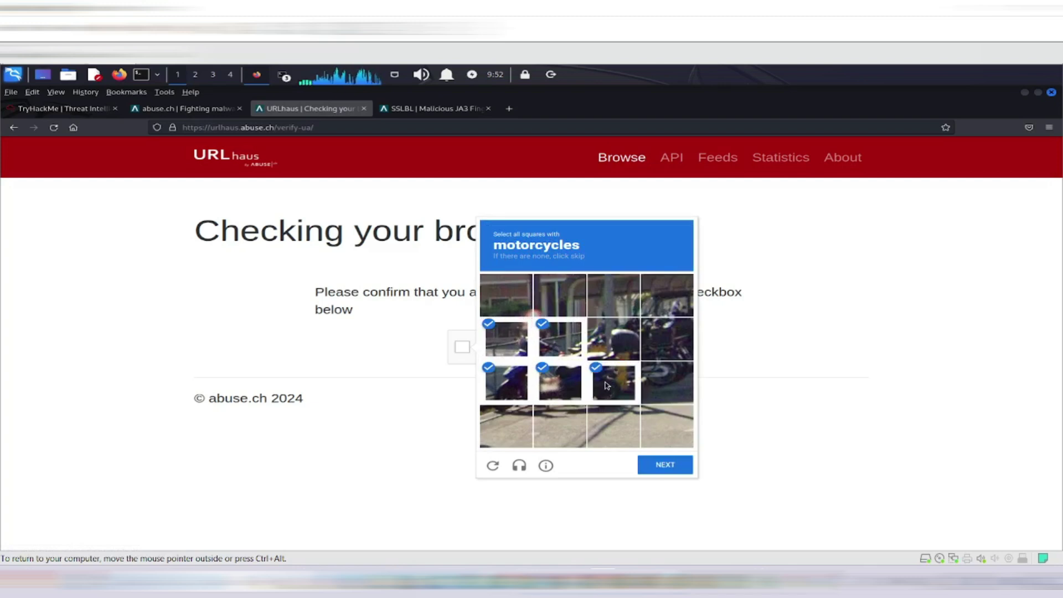
left_click(675, 359)
left_click(614, 339)
left_click(660, 466)
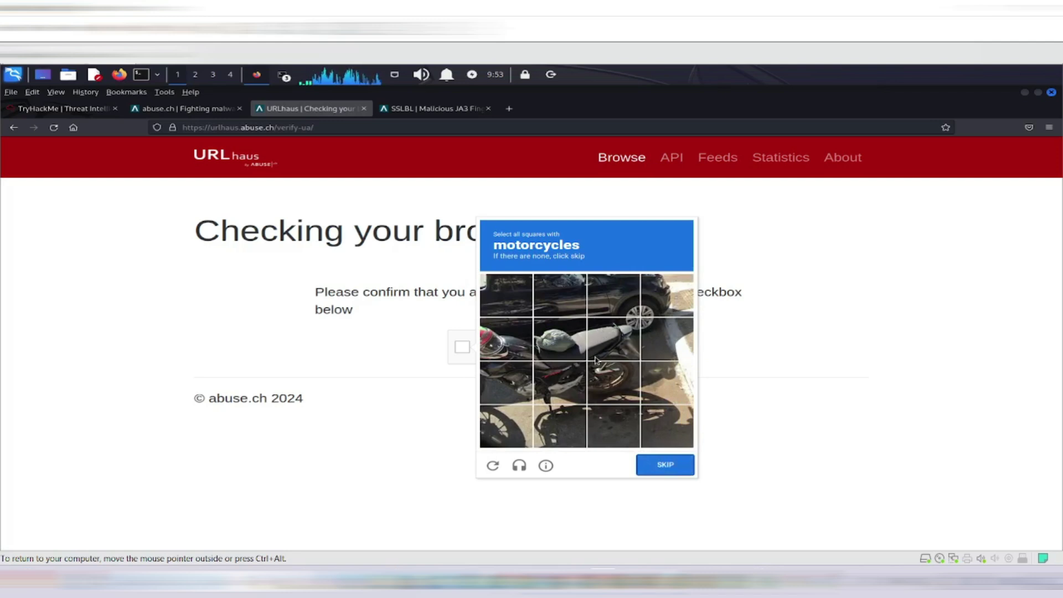
- Mark squares containing the parked motorcycle beside the black car in the second robot-check image and submit the selection for verification
left_click(572, 358)
left_click(612, 348)
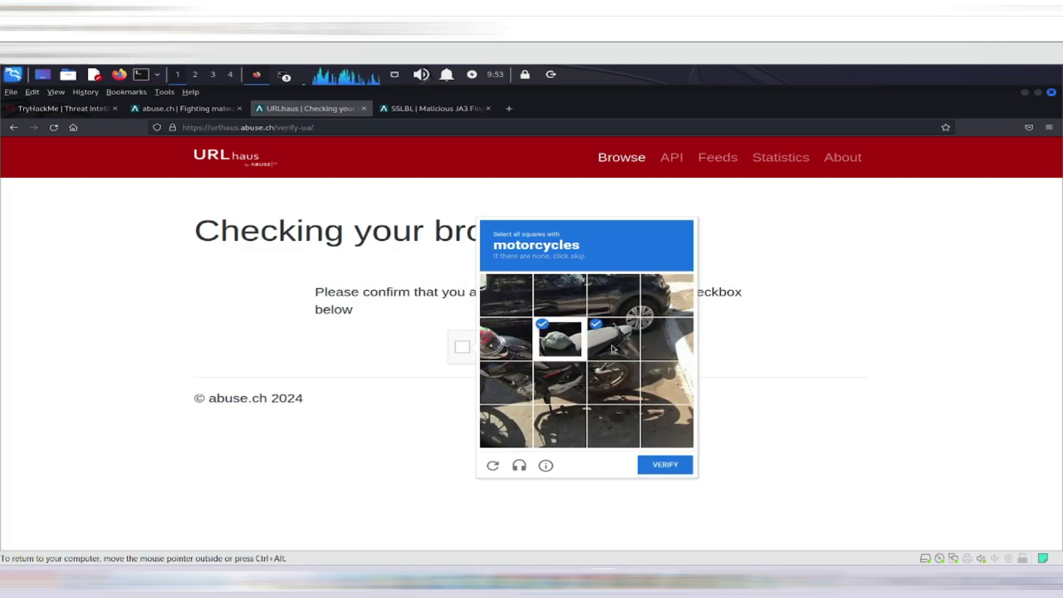
left_click(500, 354)
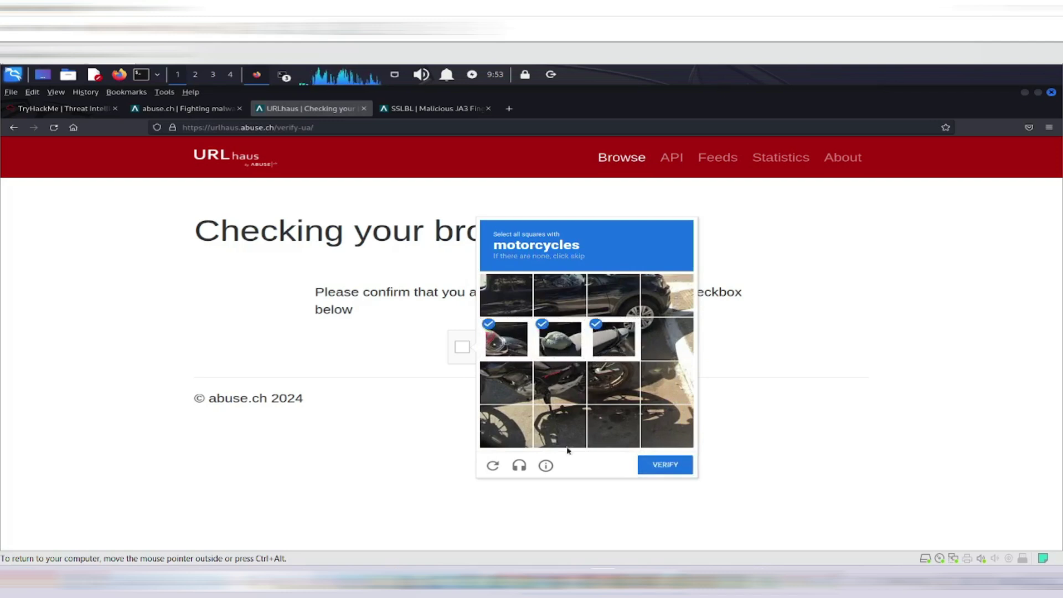
left_click(569, 387)
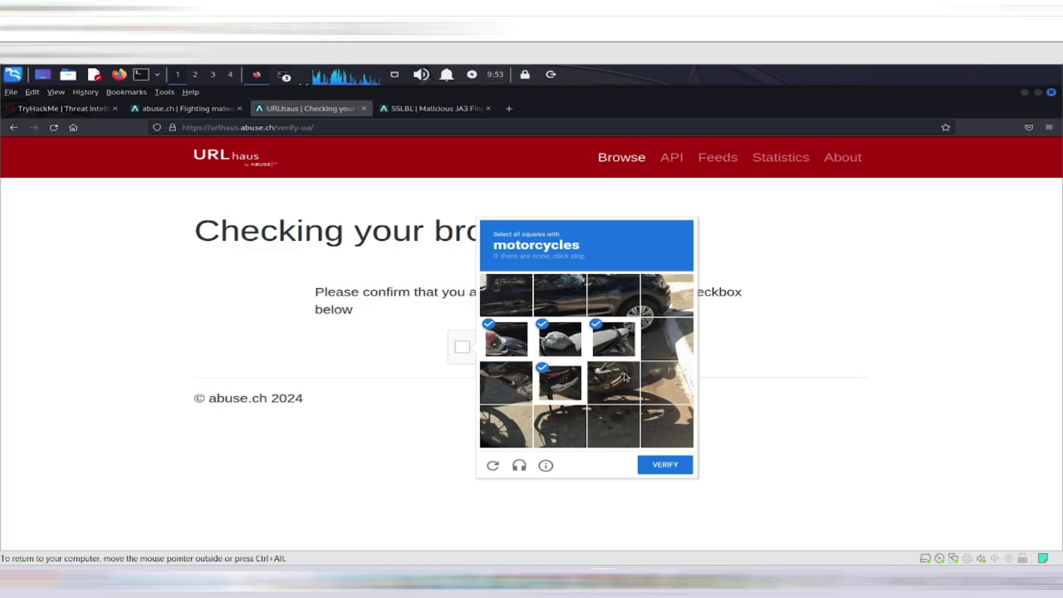
left_click(625, 377)
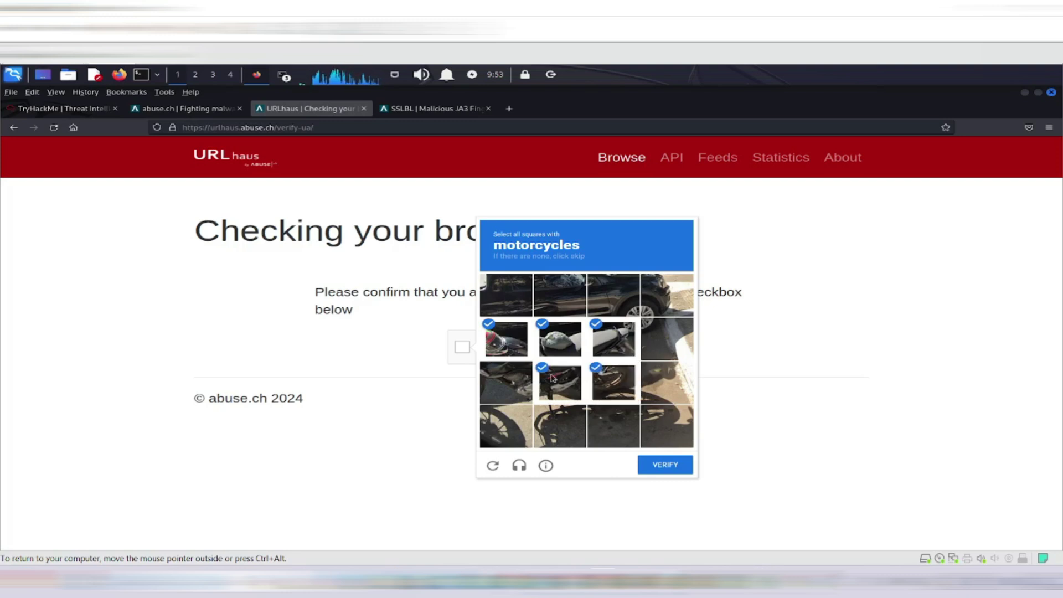
left_click(643, 467)
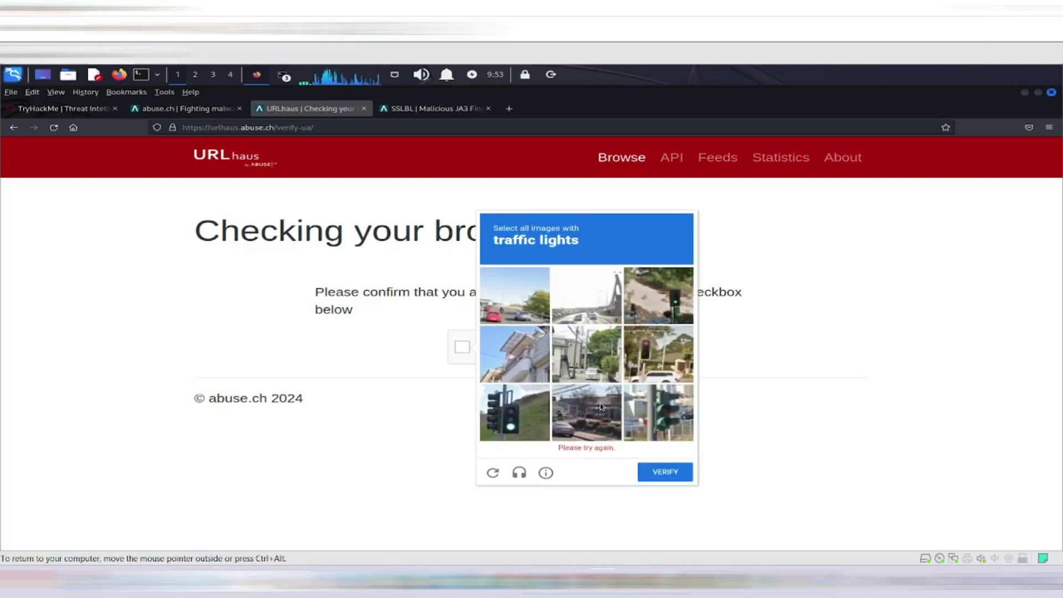
- Select the four images with traffic lights in the robot check and verify the selection
left_click(519, 416)
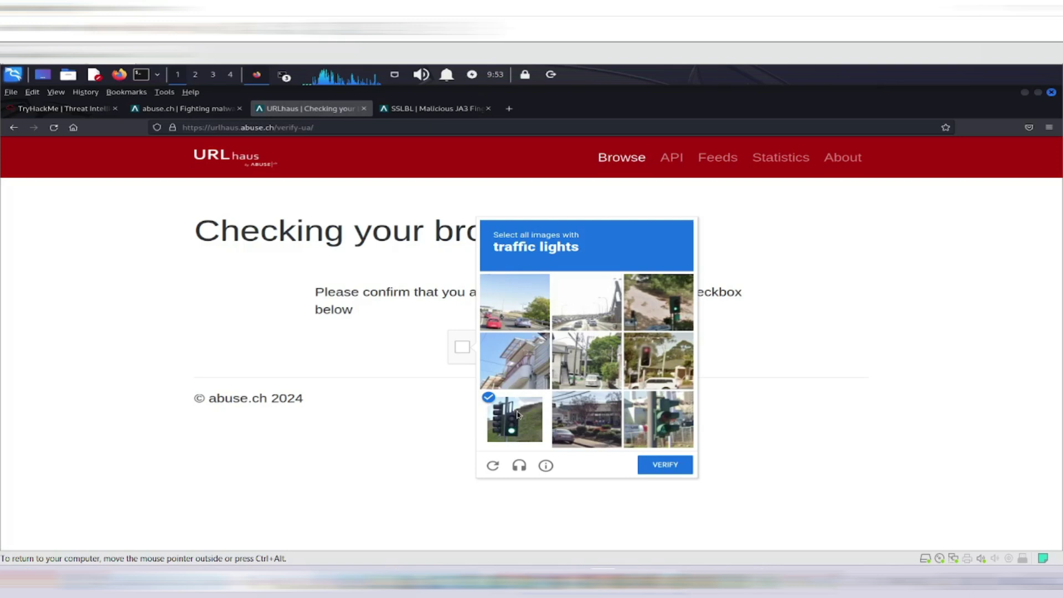
left_click(661, 424)
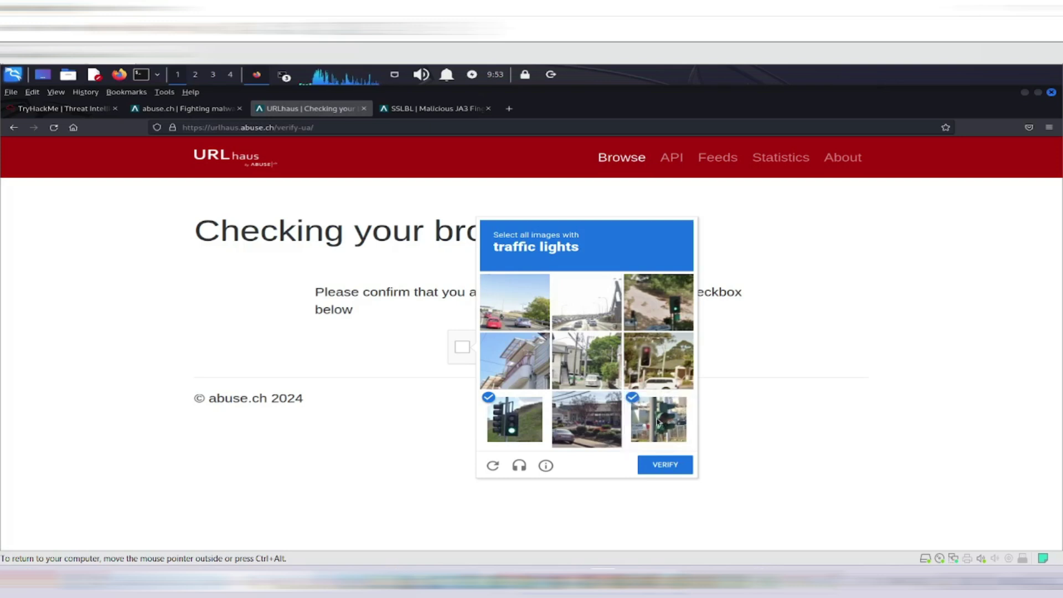
left_click(659, 328)
left_click(650, 366)
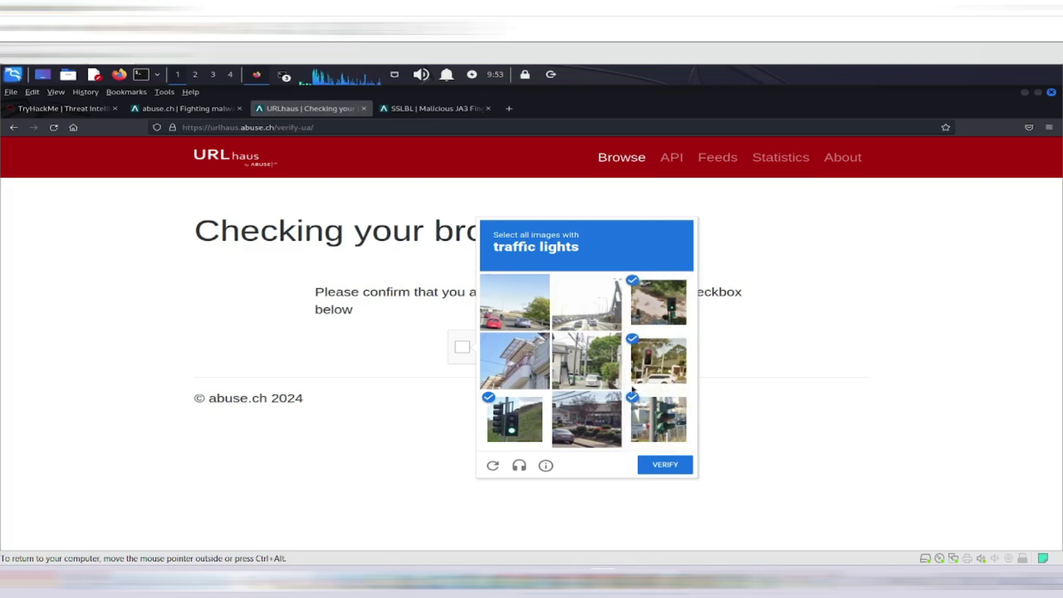
left_click(662, 466)
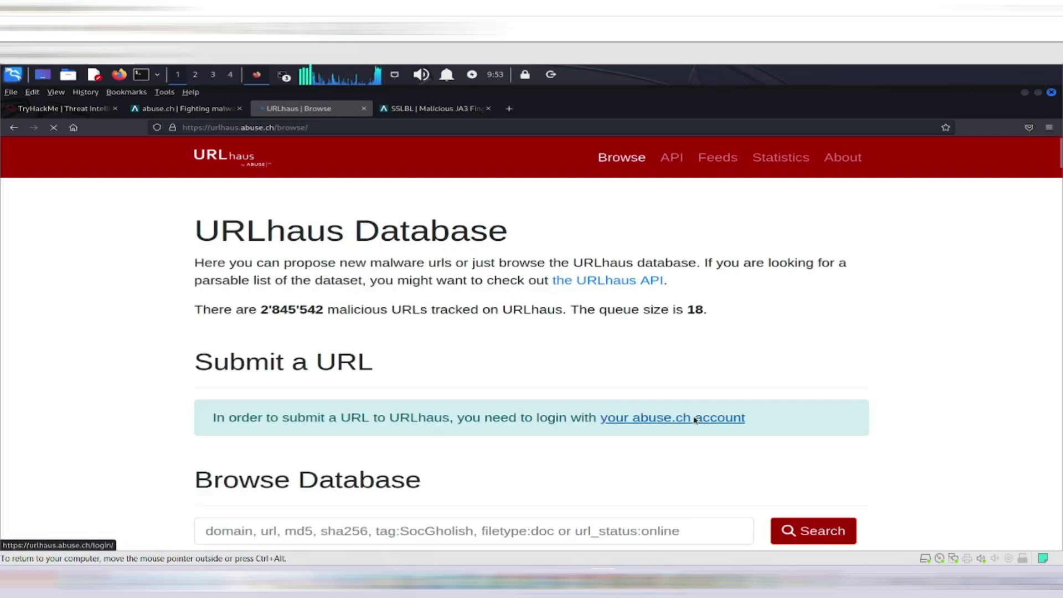
- Search the URLhaus database for AS14061 and check the results table
scroll(506, 456, "down", 3)
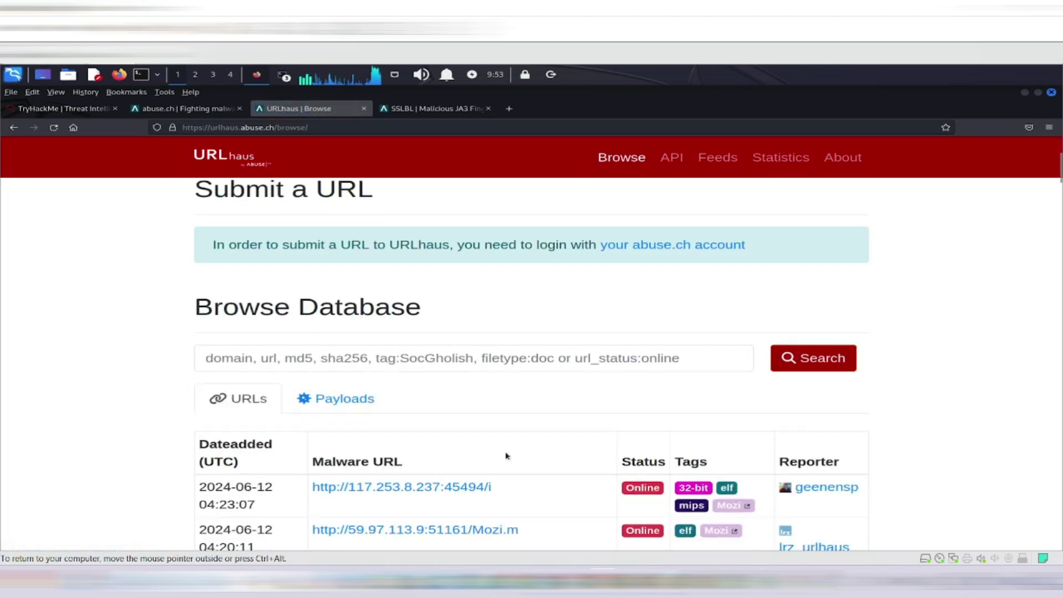
left_click(365, 360)
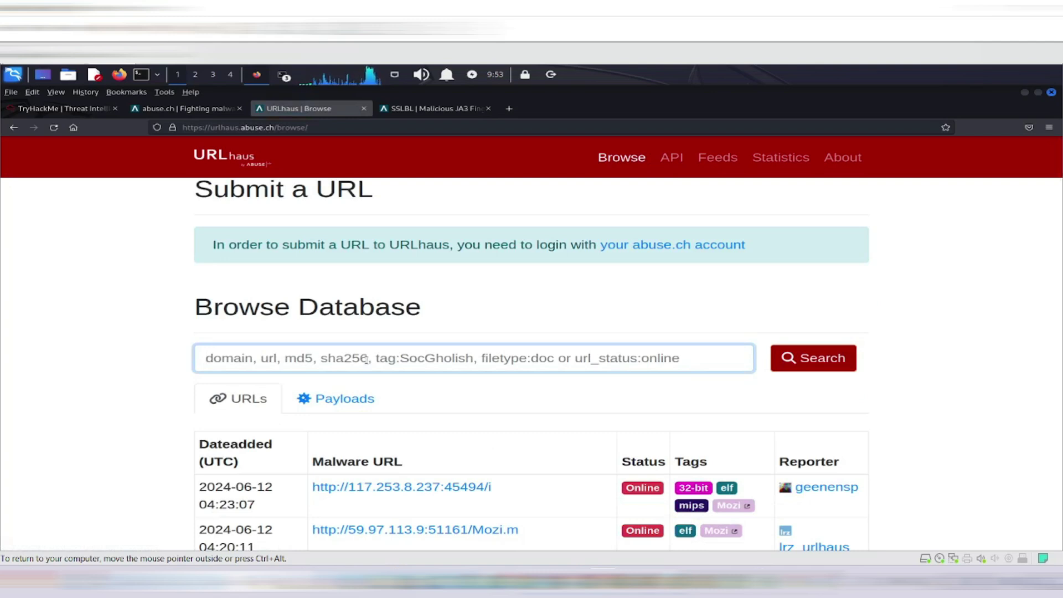
type("AS14061")
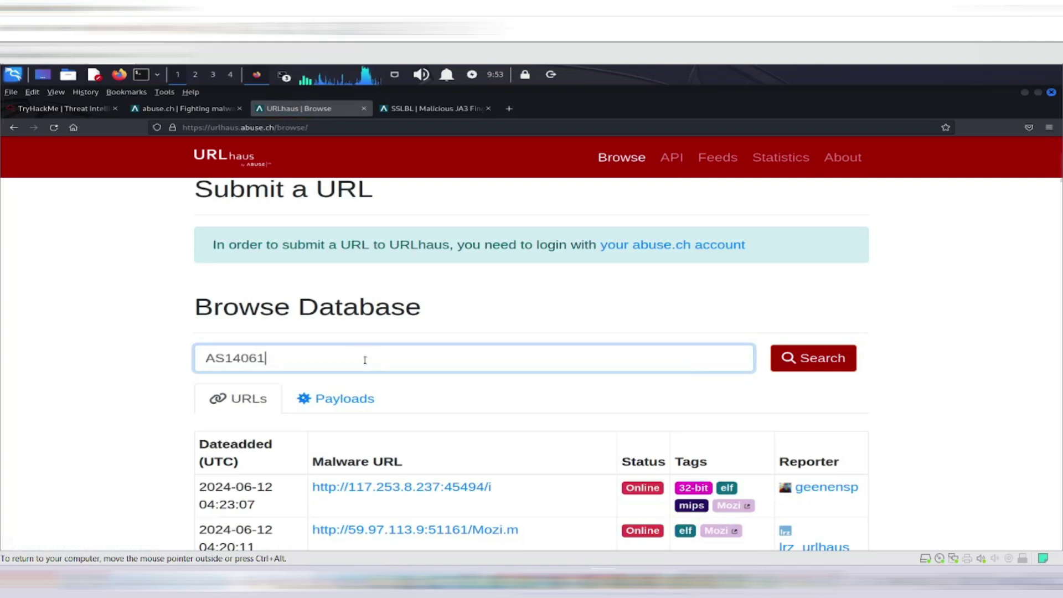
key("Return")
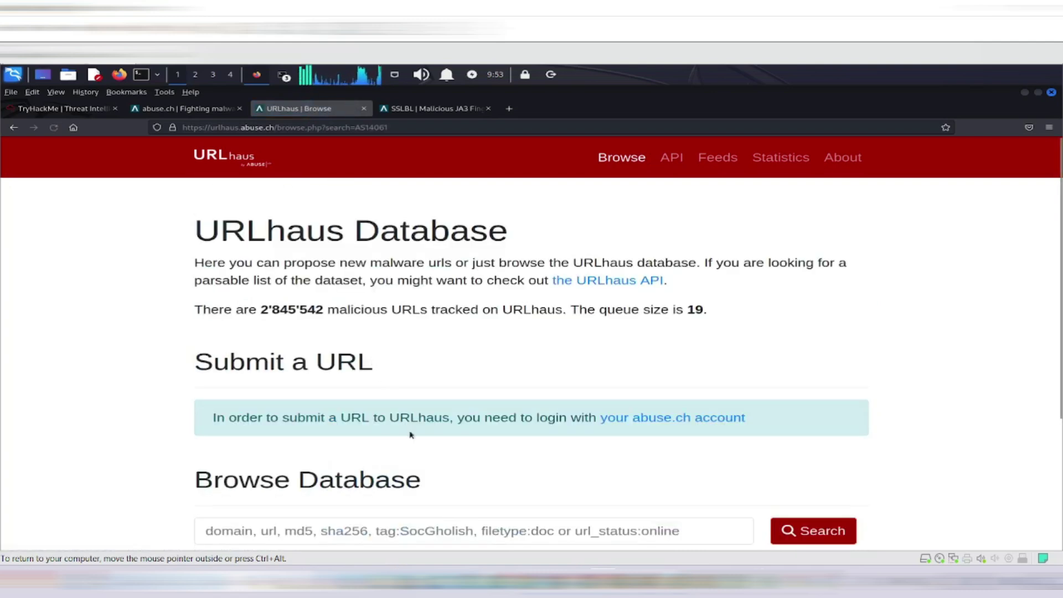
scroll(413, 434, "down", 3)
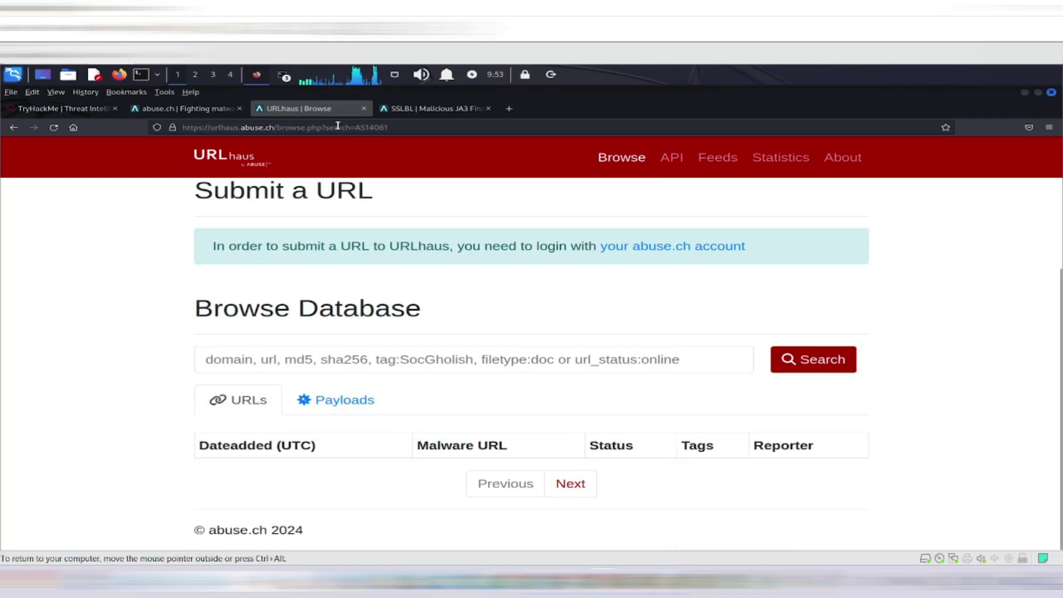
- Search Google for AS14061 in a new browser tab and review the network's summary on the IPinfo page
left_click(419, 111)
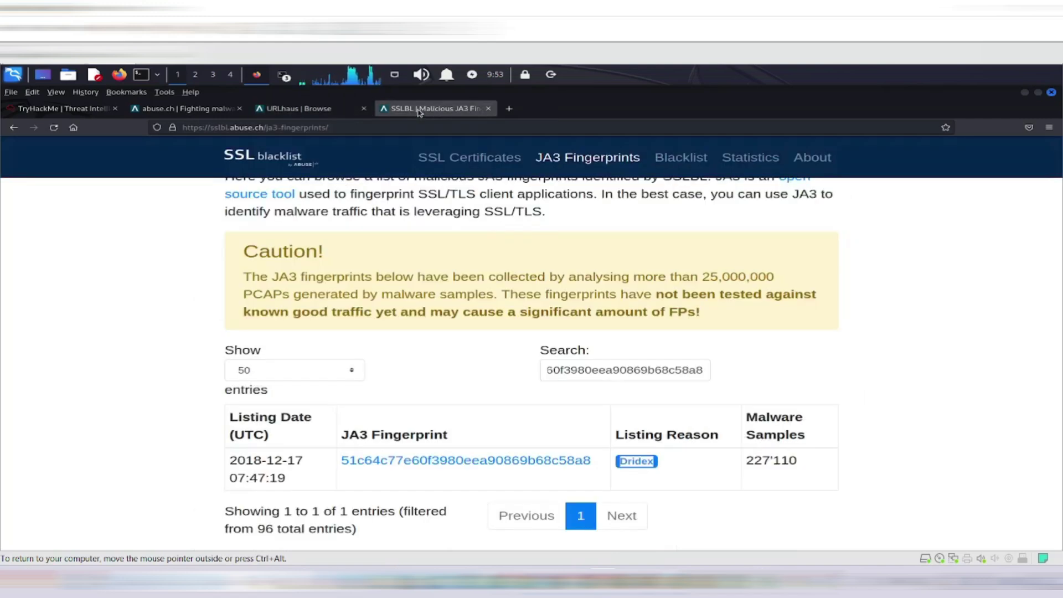
left_click(509, 109)
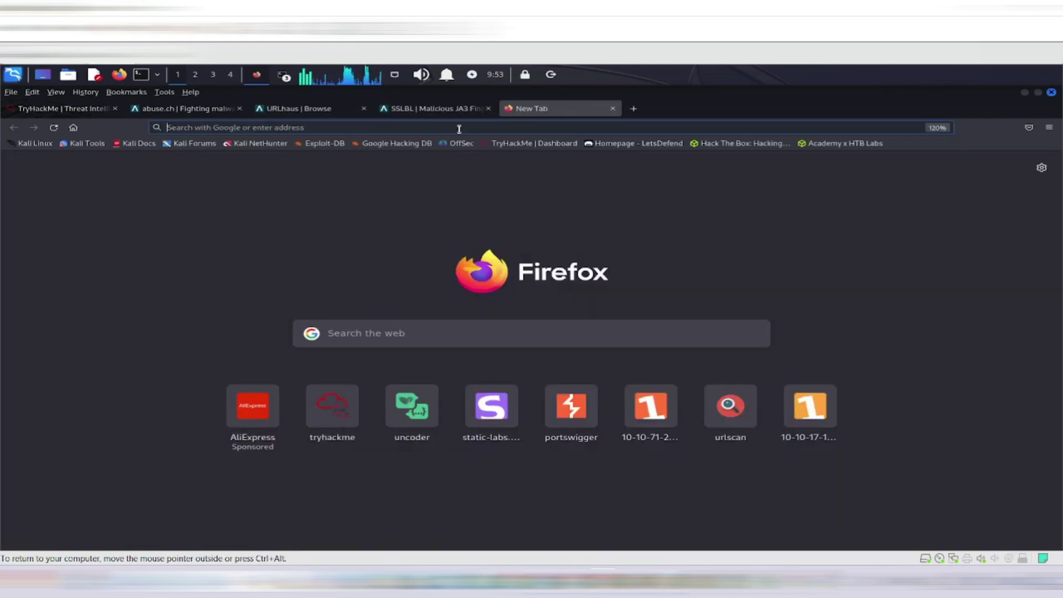
type("google.com")
key("Return")
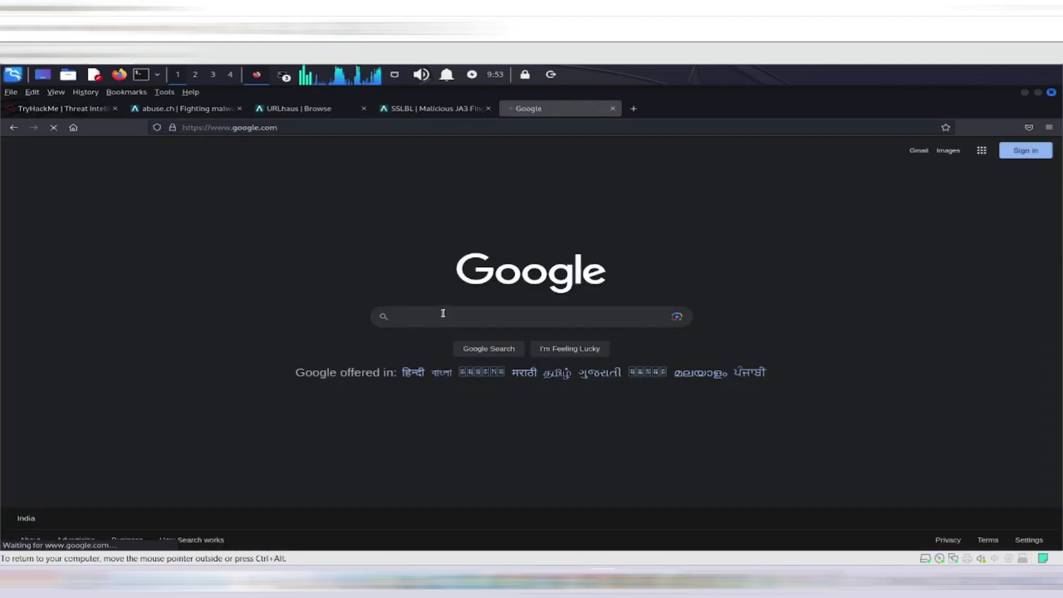
type("AS14061")
key("Return")
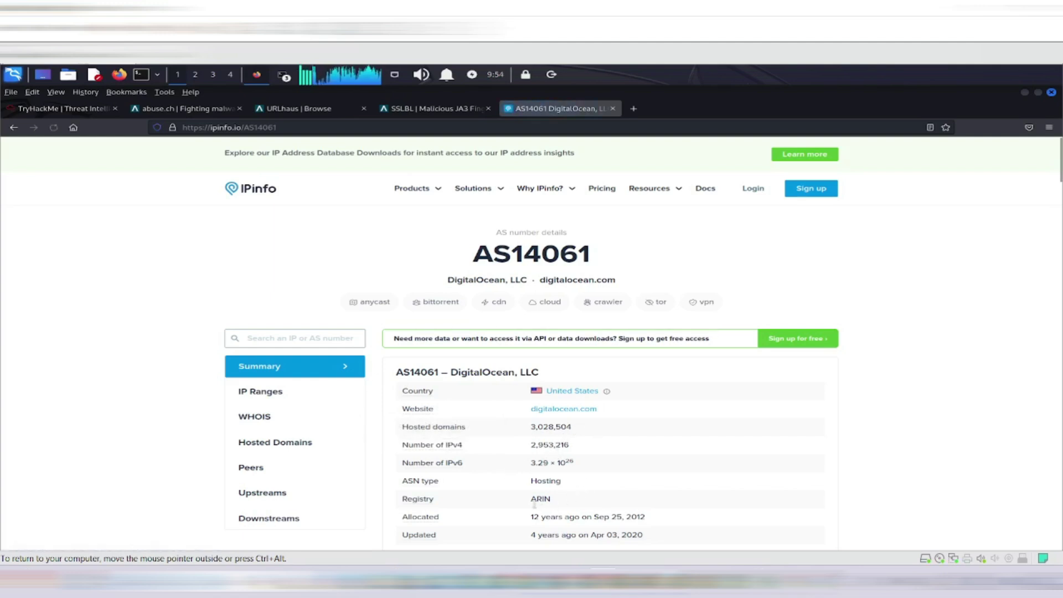
scroll(599, 487, "down", 3)
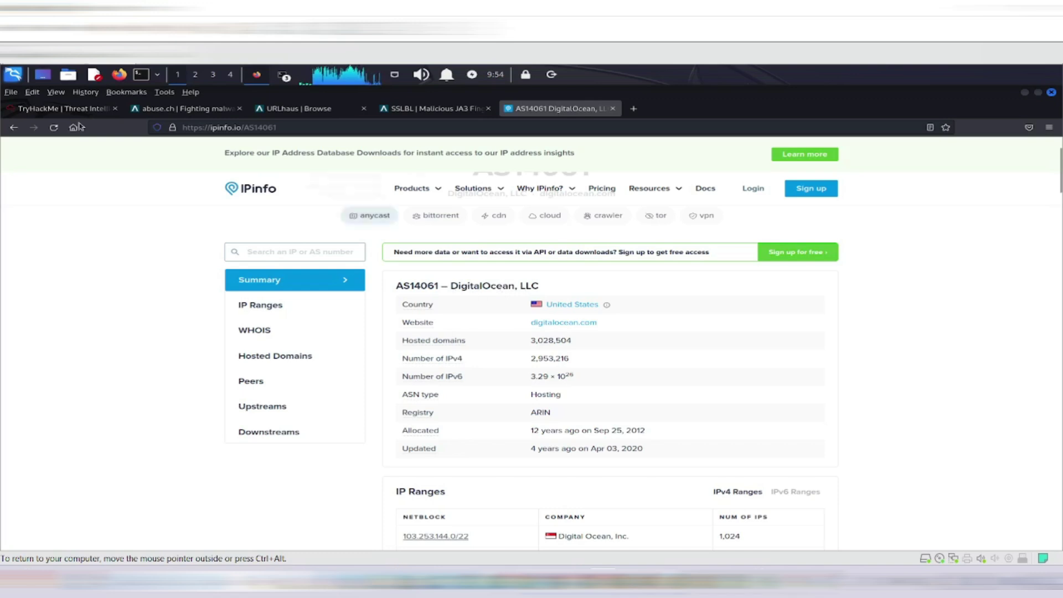
- Try DigitalOcean as the answer to the AS14061 malware-hosting network question in the TryHackMe room
left_click(60, 109)
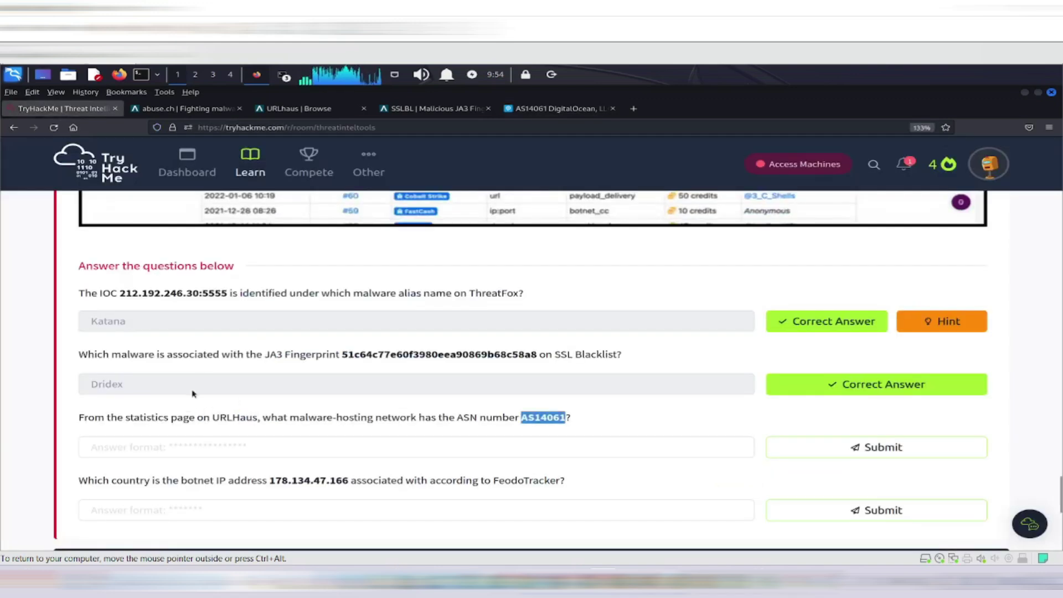
left_click(176, 448)
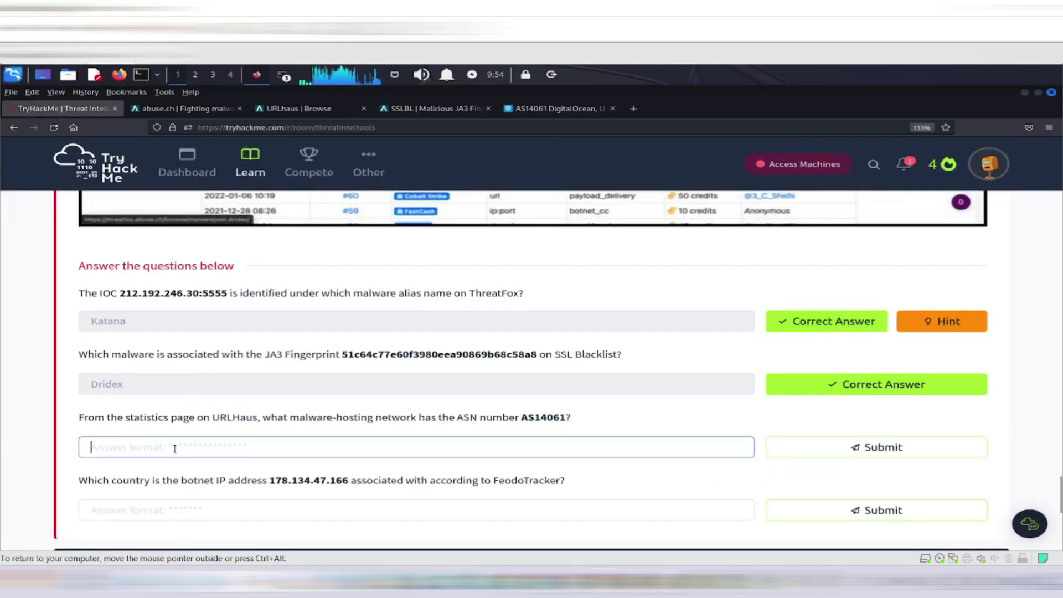
type("Digital")
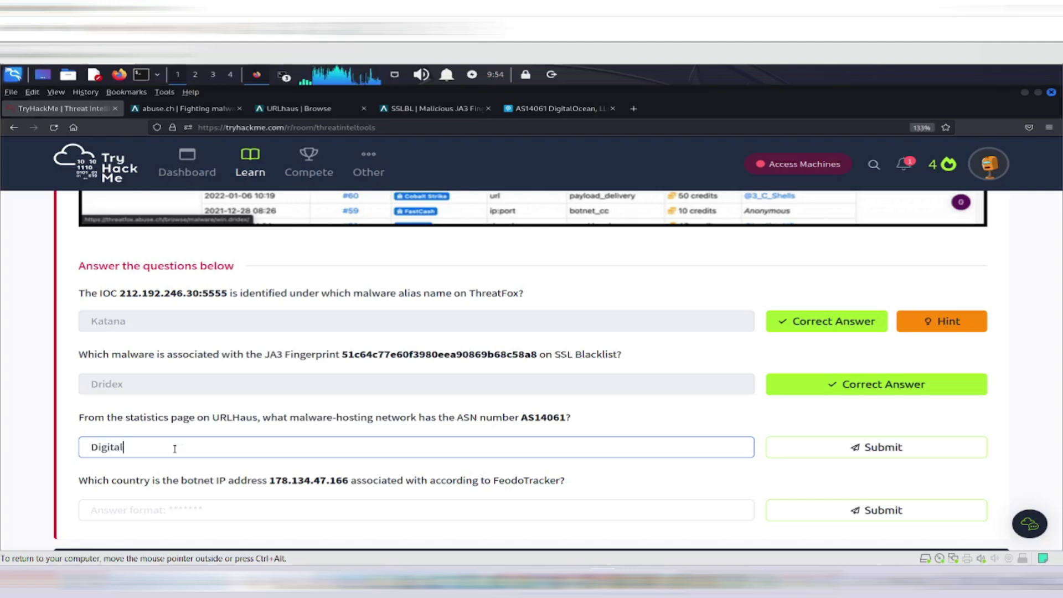
type("Ocean")
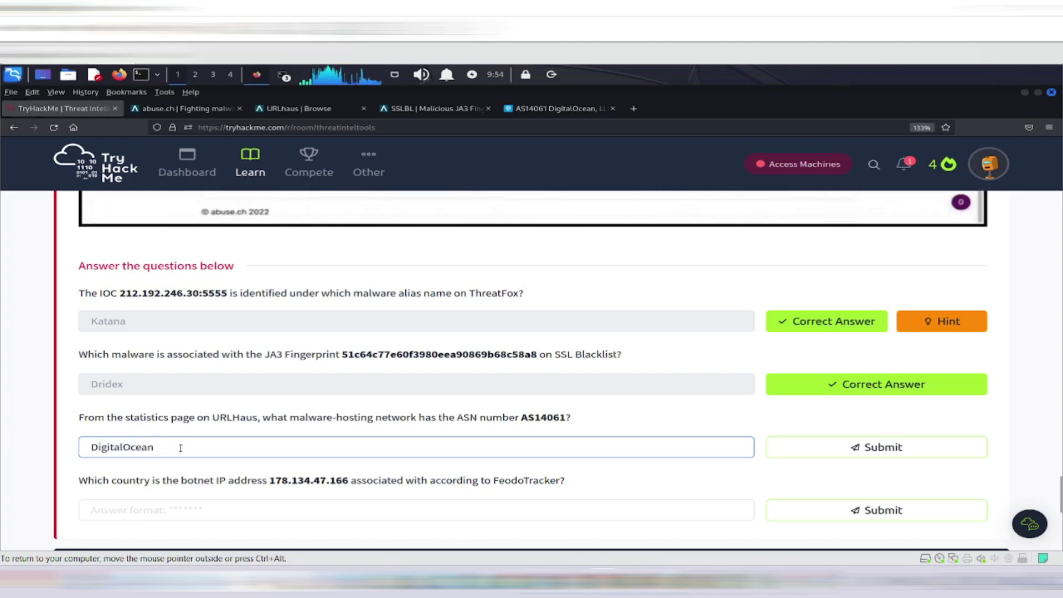
left_click(840, 447)
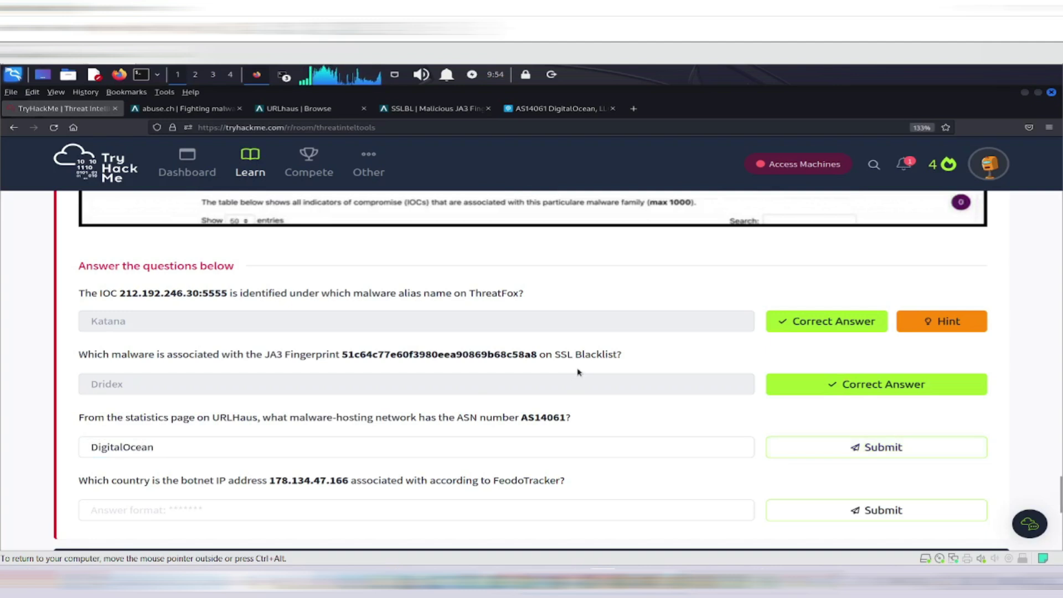
- Extend the AS14061 question's answer to DigitalOcean ASN and try submitting it
left_click(171, 452)
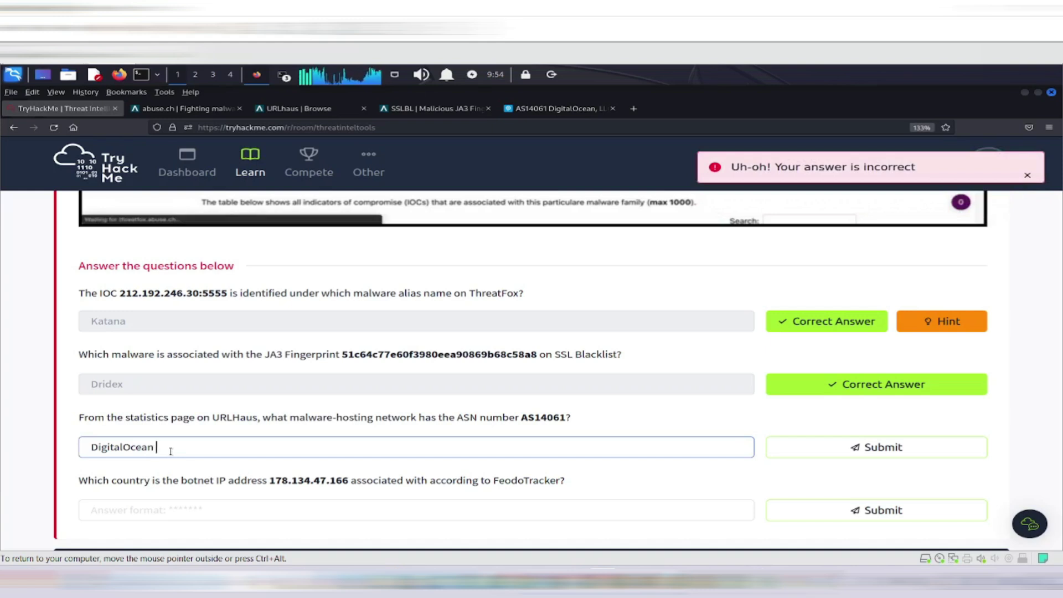
type("AS14061")
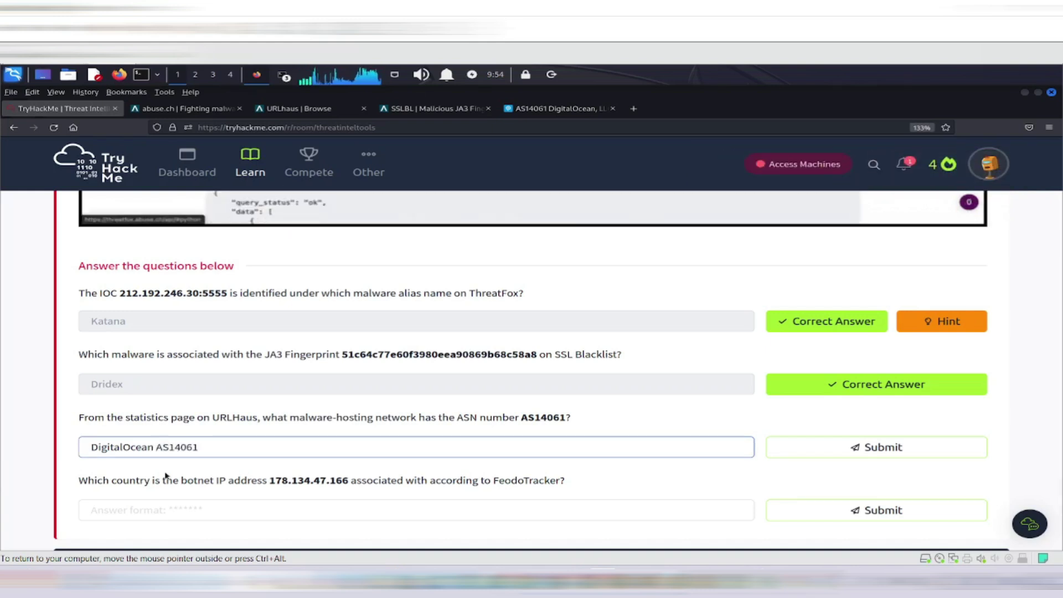
key("Right")
key("Right")
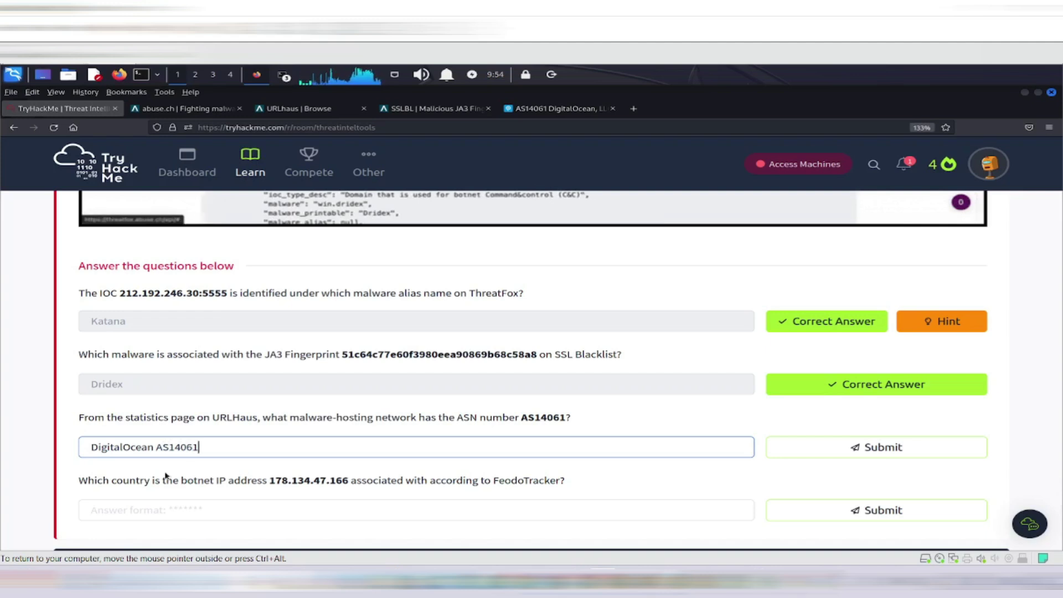
key("Right")
key("BackSpace")
key("BackSpace")
key("BackSpace")
key("BackSpace")
key("BackSpace")
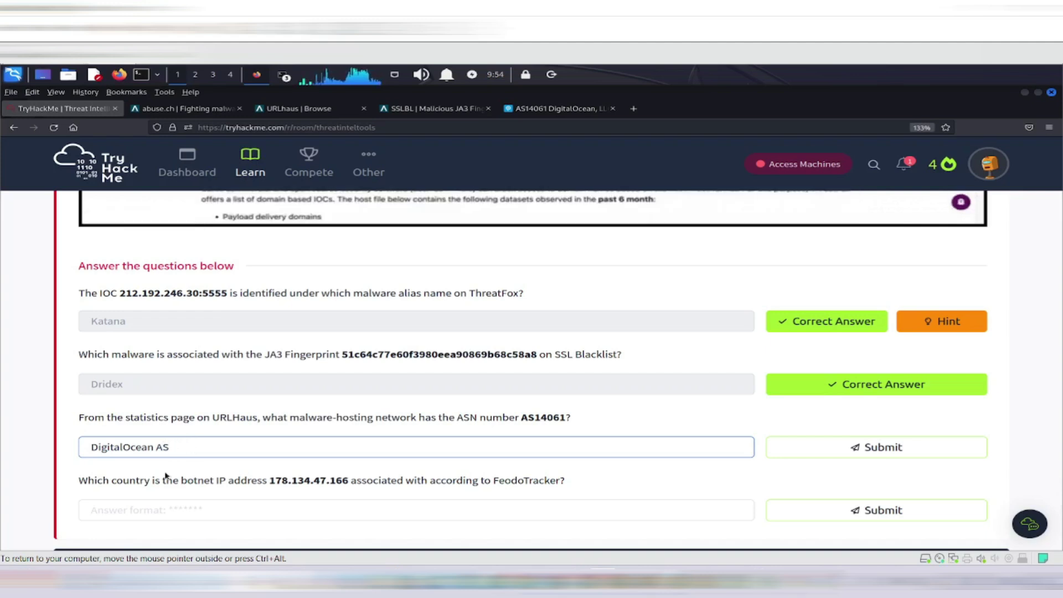
left_click(858, 449)
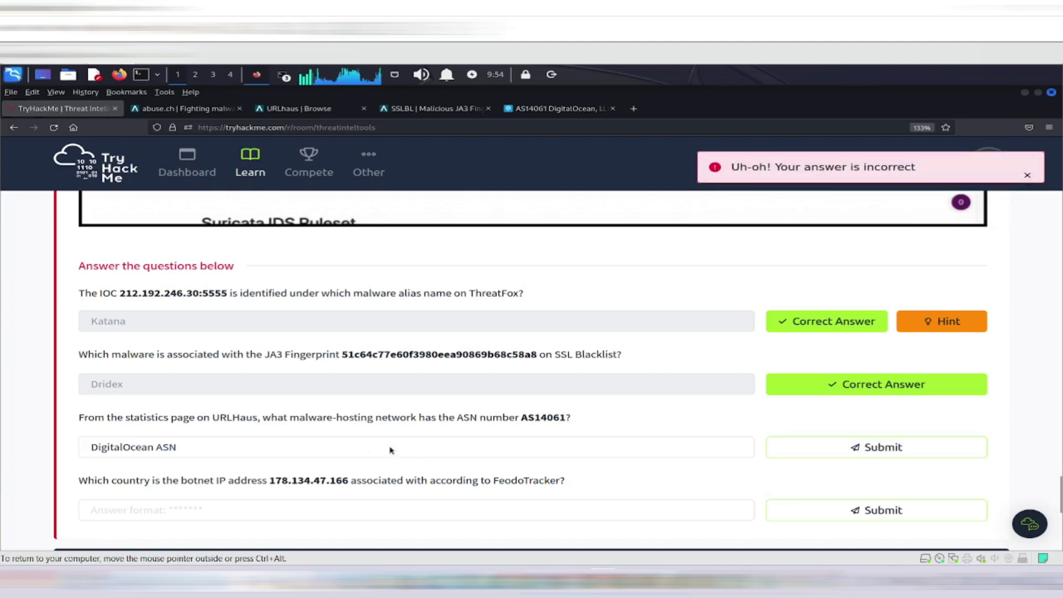
- Change the AS14061 question's answer to DigitalOcean-ASN with a hyphen and submit it
left_click(154, 448)
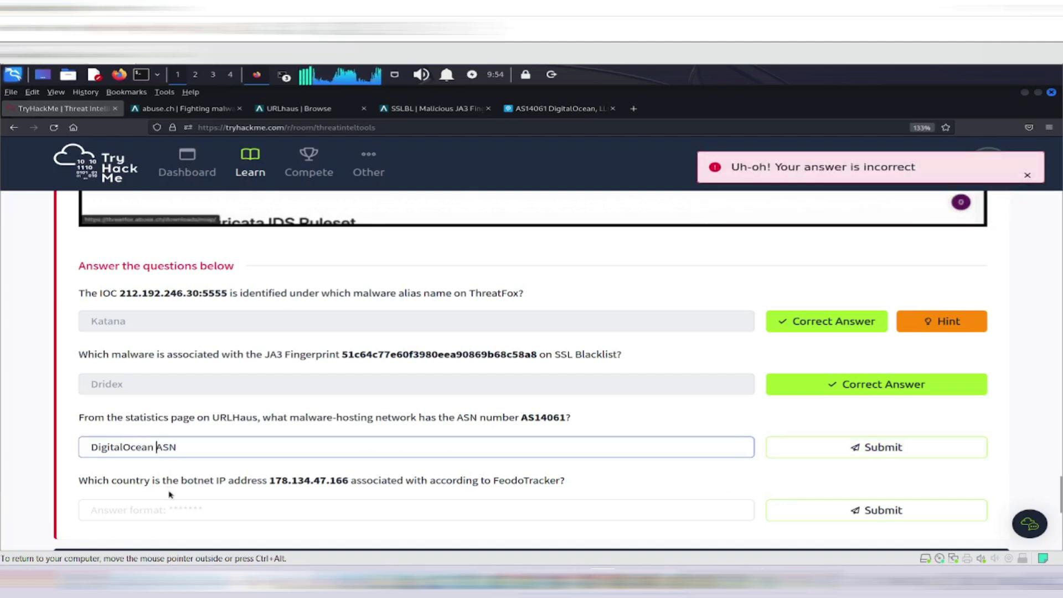
key("BackSpace")
type("-")
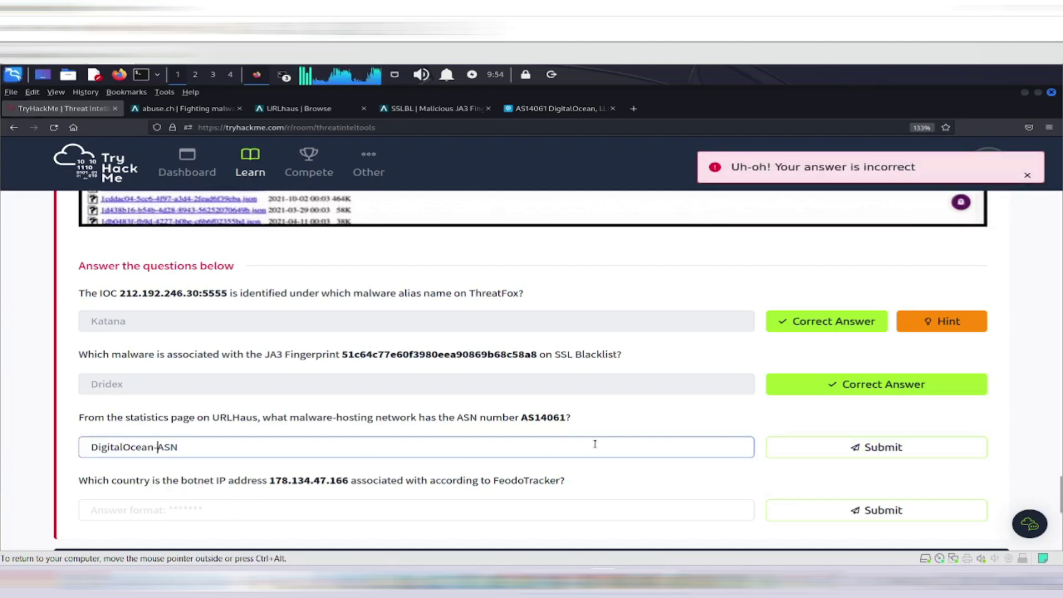
left_click(817, 449)
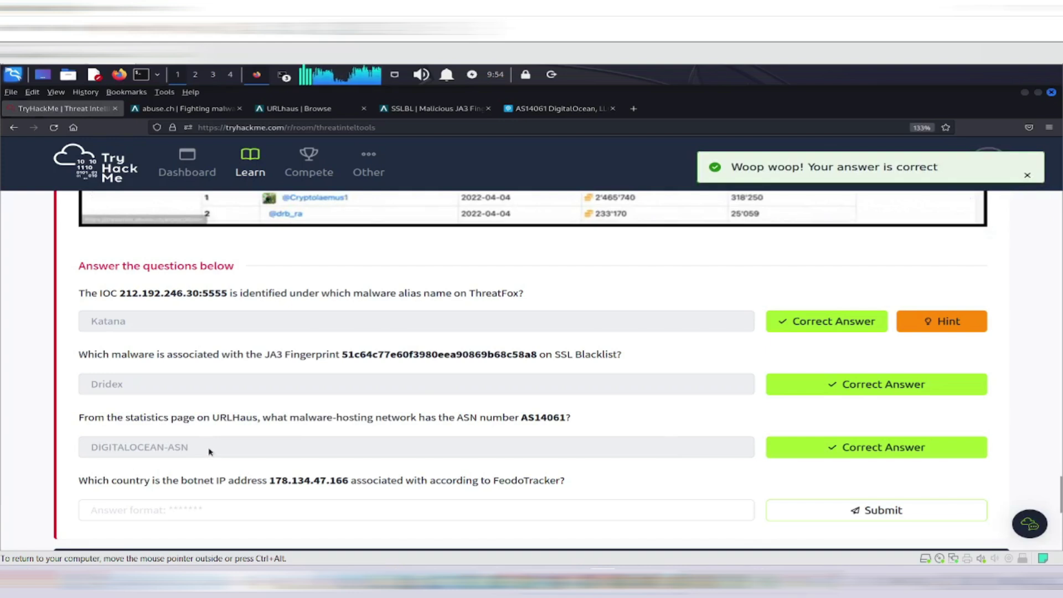
- Copy the botnet IP address 178.134.47.166 from the FeodoTracker country question
scroll(221, 438, "down", 2)
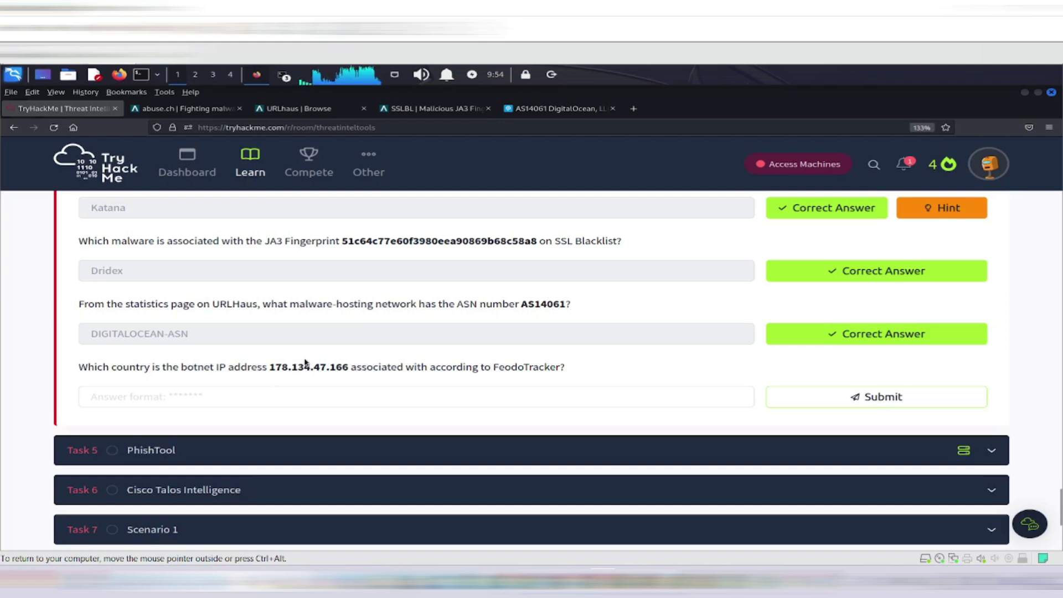
left_click_drag(273, 367, 338, 369)
left_click(277, 367)
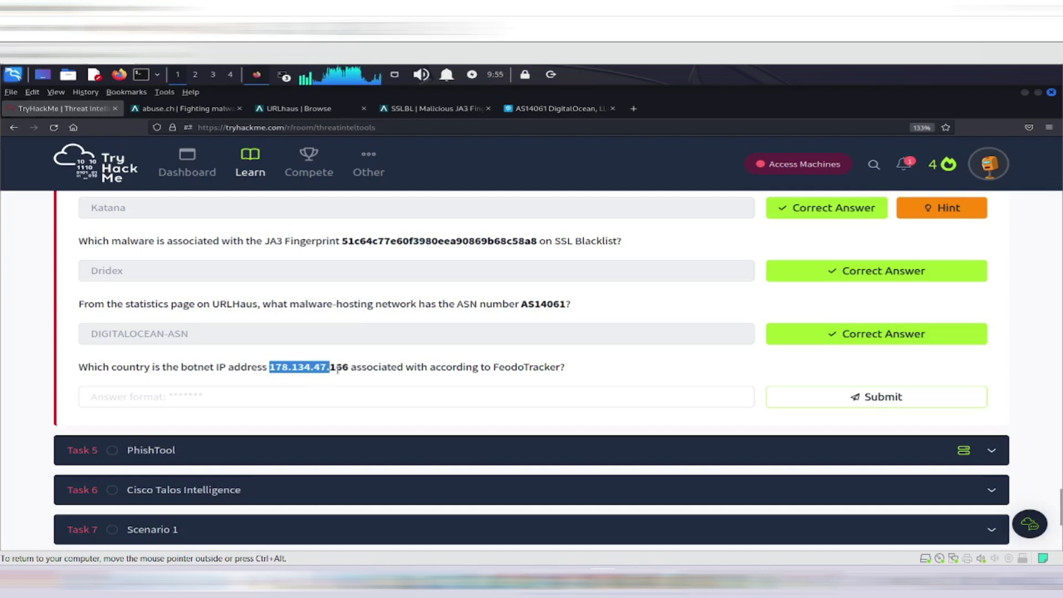
right_click(340, 370)
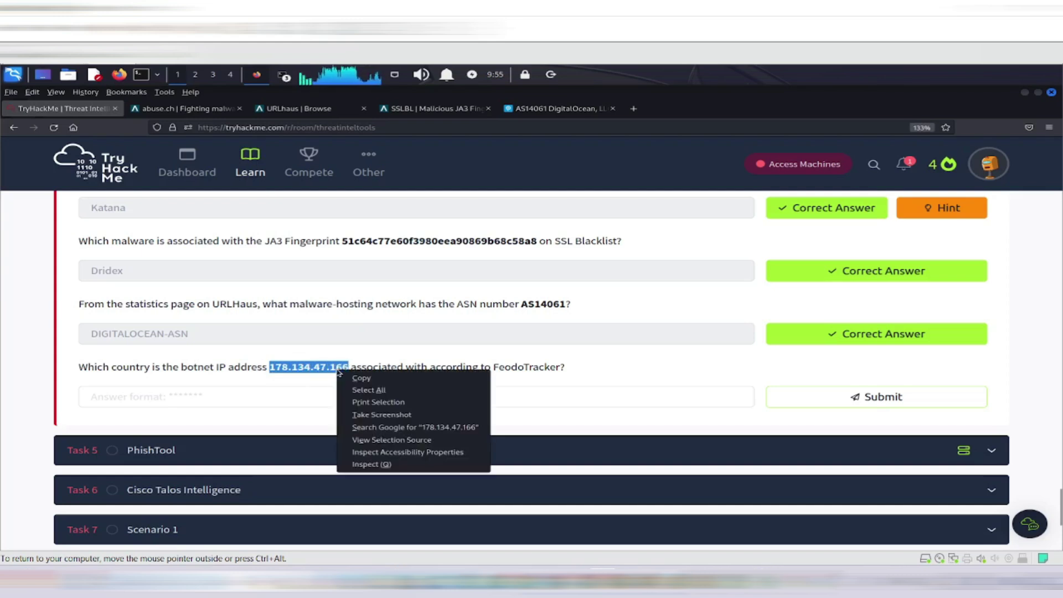
left_click(372, 379)
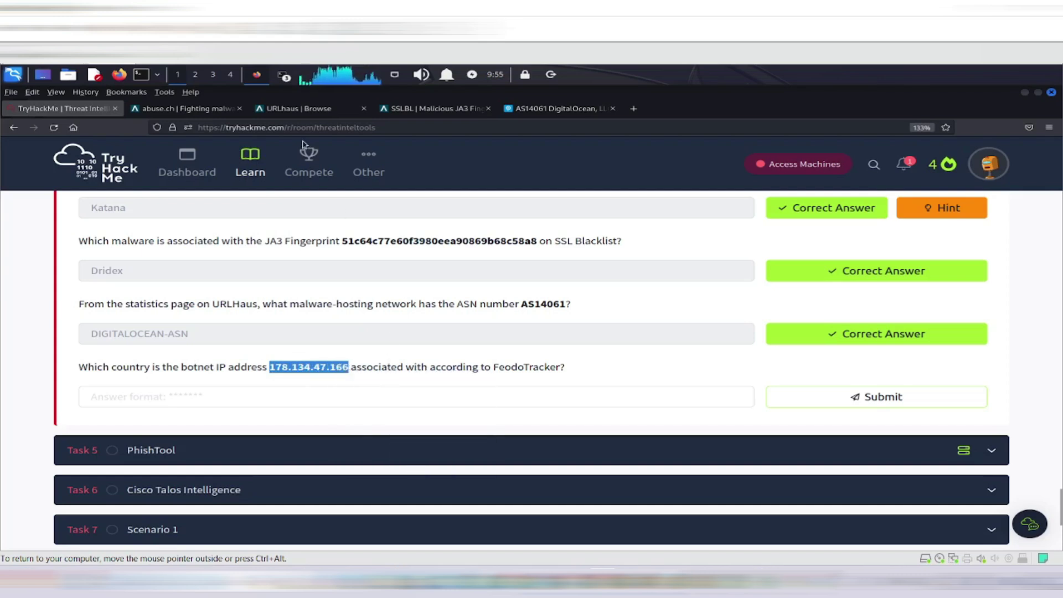
- Open Feodo Tracker from the abuse.ch platforms page and go to its Botnet C&Cs listing
left_click(206, 110)
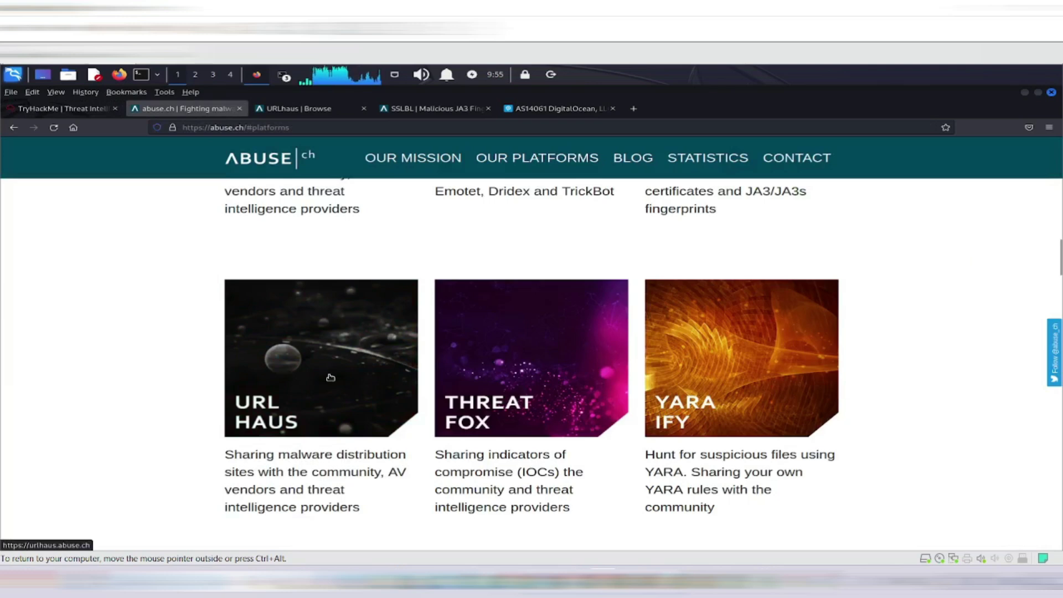
scroll(341, 380, "up", 3)
scroll(342, 379, "up", 5)
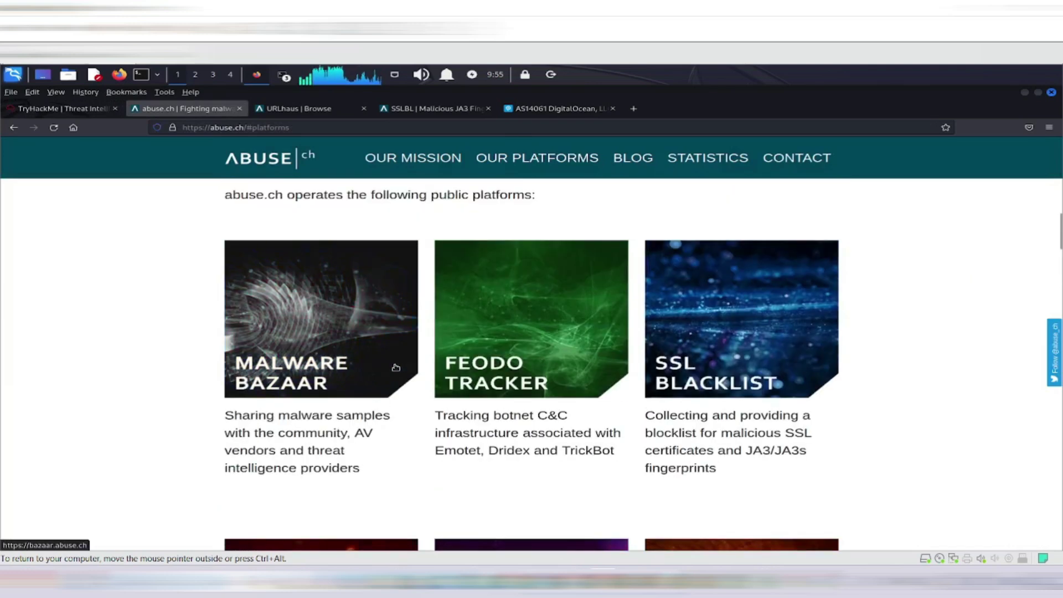
left_click(480, 354)
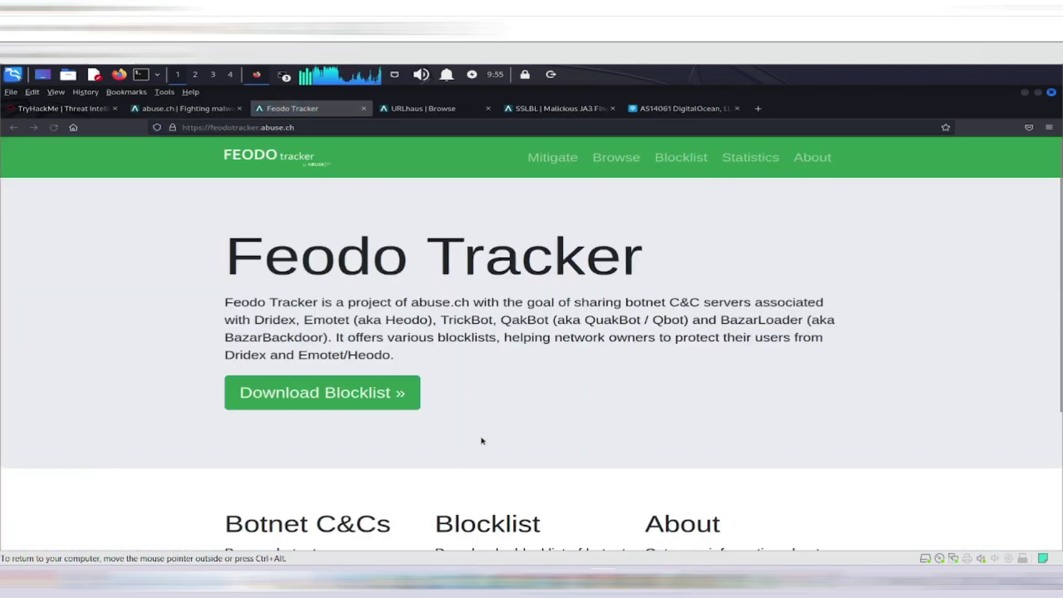
scroll(482, 441, "down", 5)
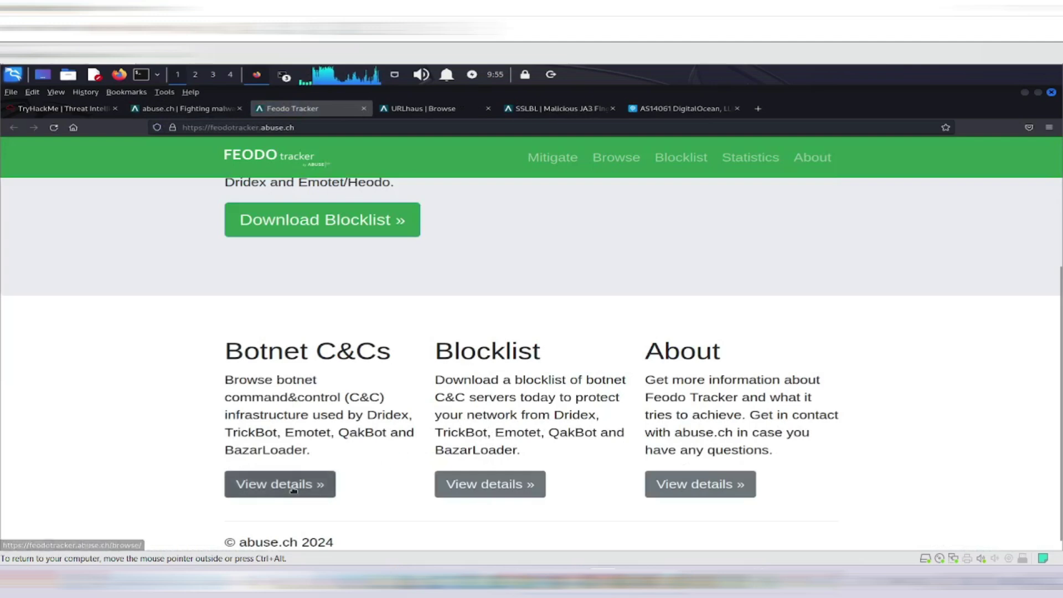
left_click(313, 483)
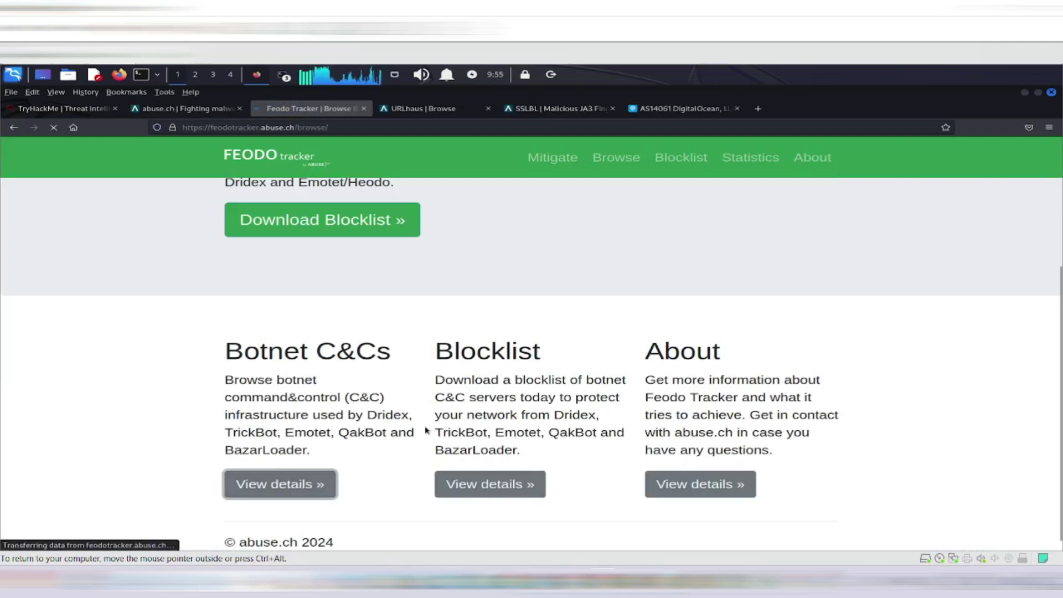
- Filter the botnet C&C table for 178.134.47.166 and check its entries-per-page options
scroll(318, 422, "down", 15)
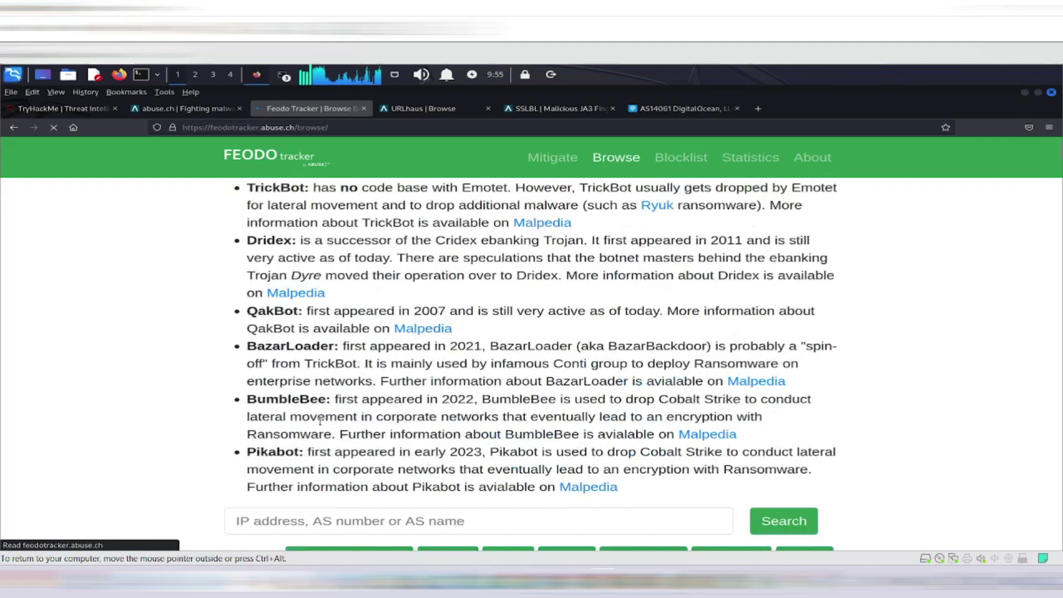
scroll(321, 425, "up", 3)
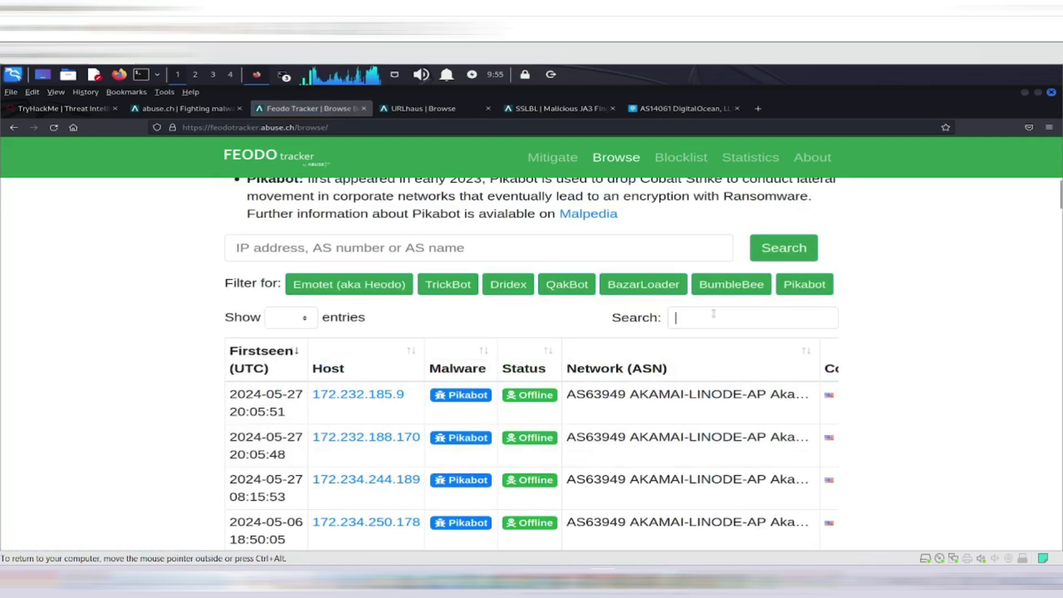
key("ctrl+v")
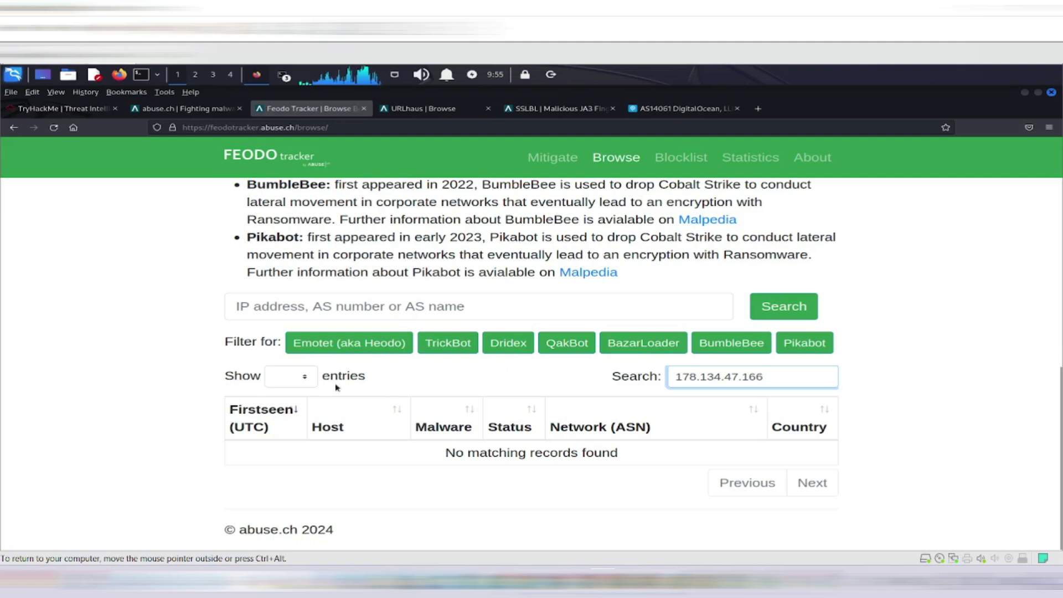
left_click(304, 383)
left_click(304, 377)
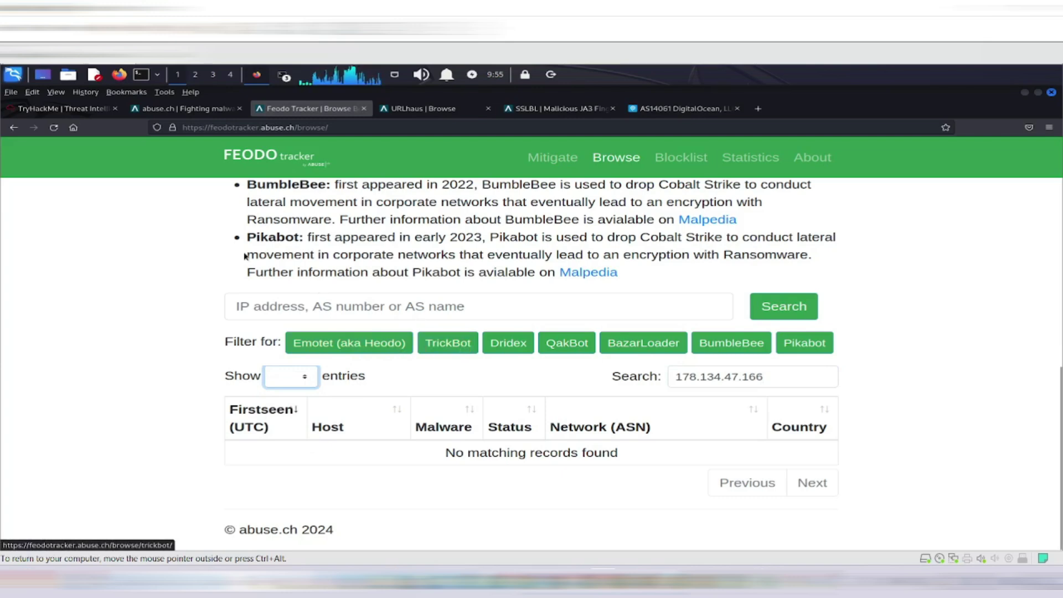
- Return to the Feodo Tracker home page and look through the Blocklist details for IP lookup options
left_click(16, 129)
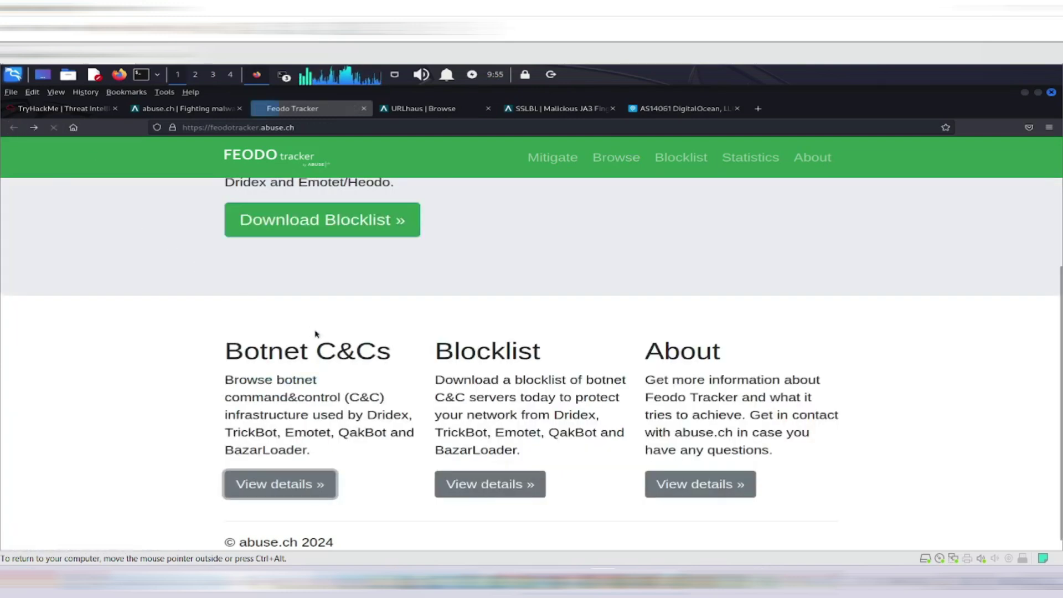
left_click(490, 485)
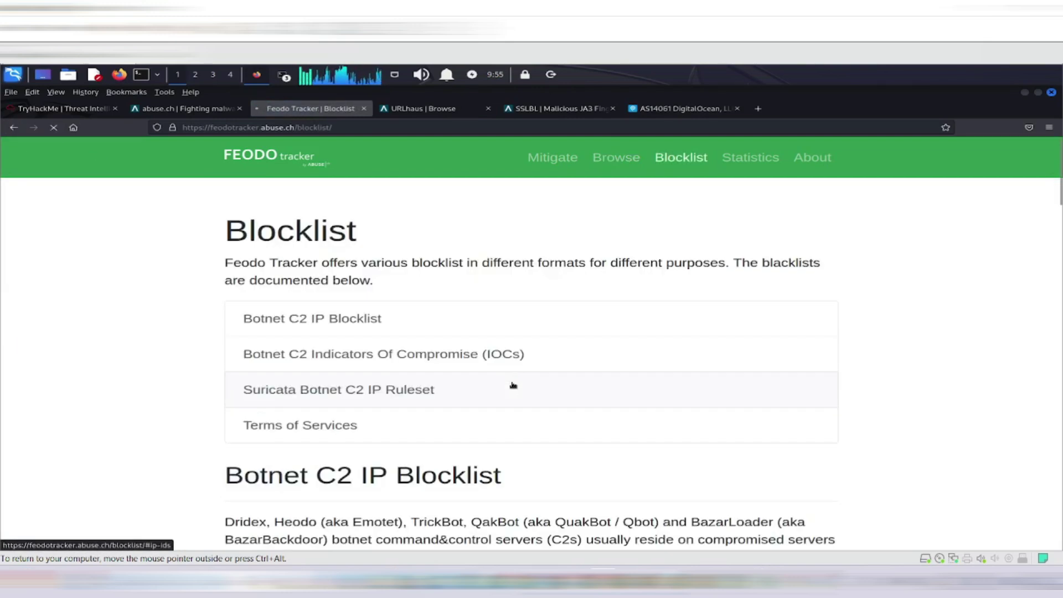
scroll(478, 394, "down", 10)
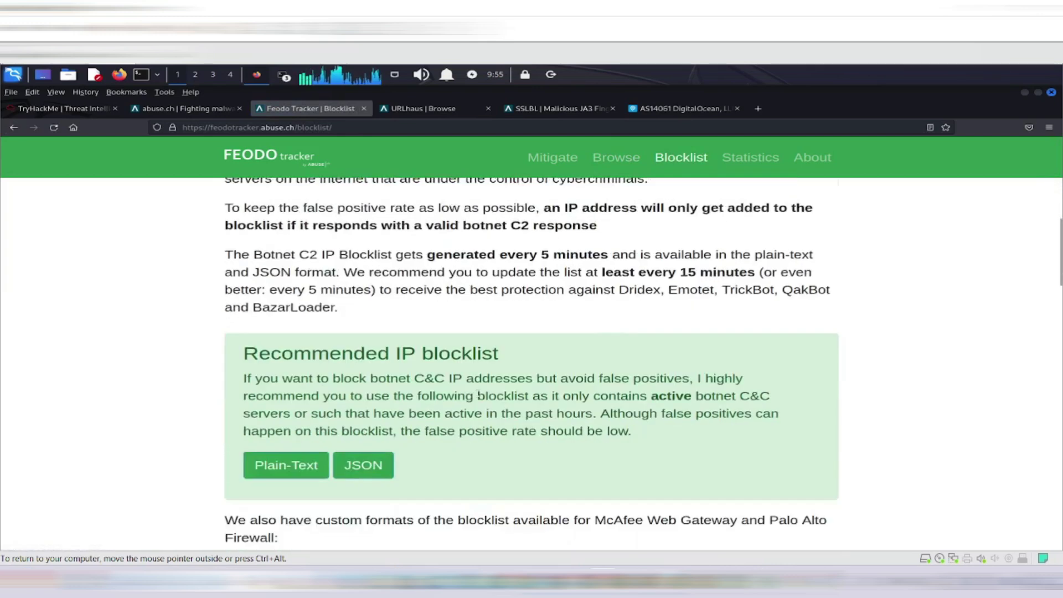
scroll(478, 394, "down", 15)
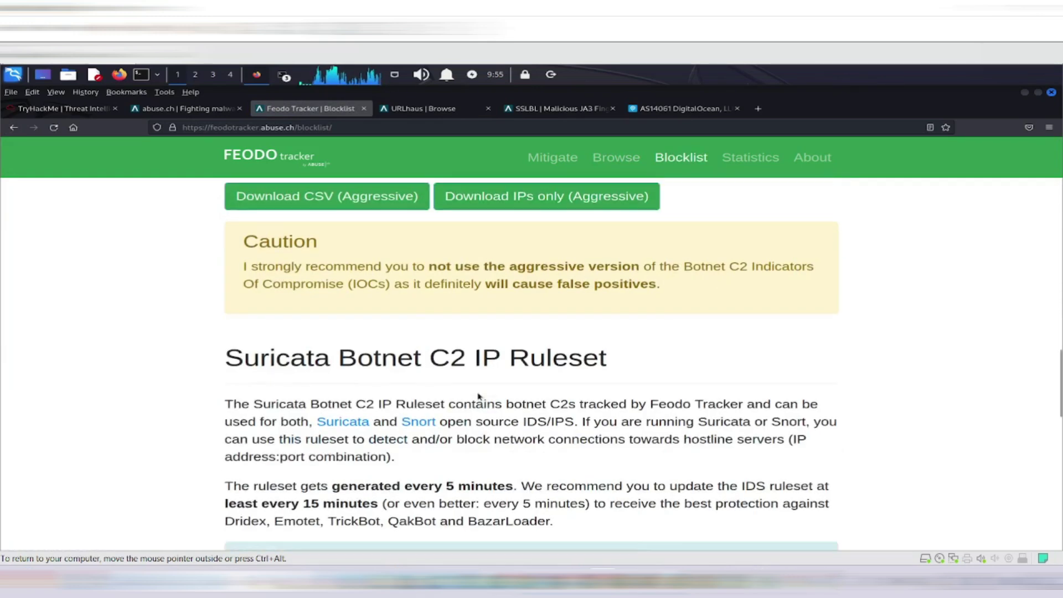
scroll(479, 396, "down", 3)
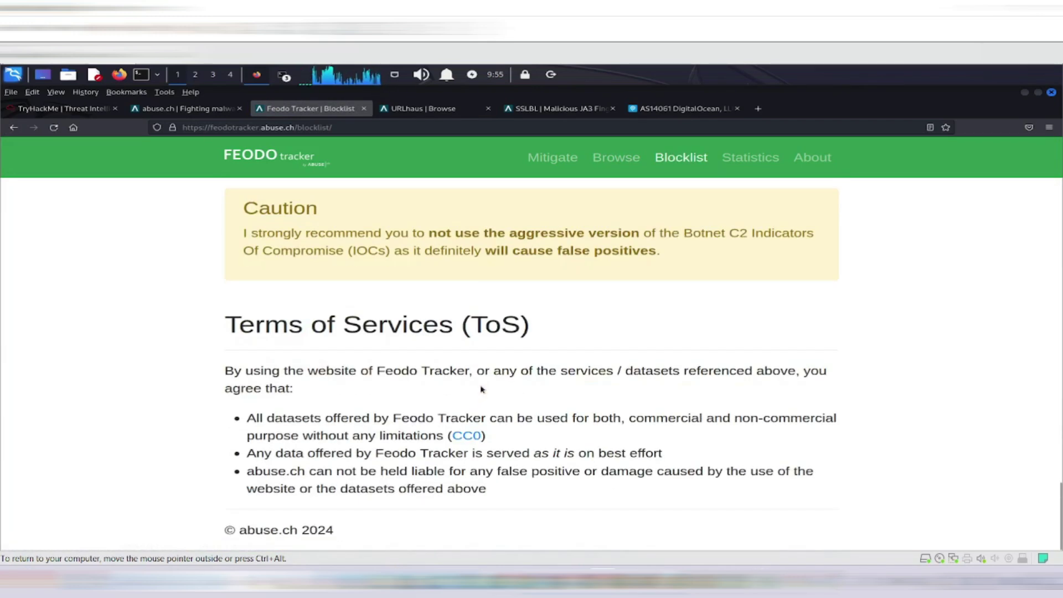
- Go back to the earlier Google results for AS14061 and search for 178.134.47.166 instead
left_click(685, 109)
key("alt+Left")
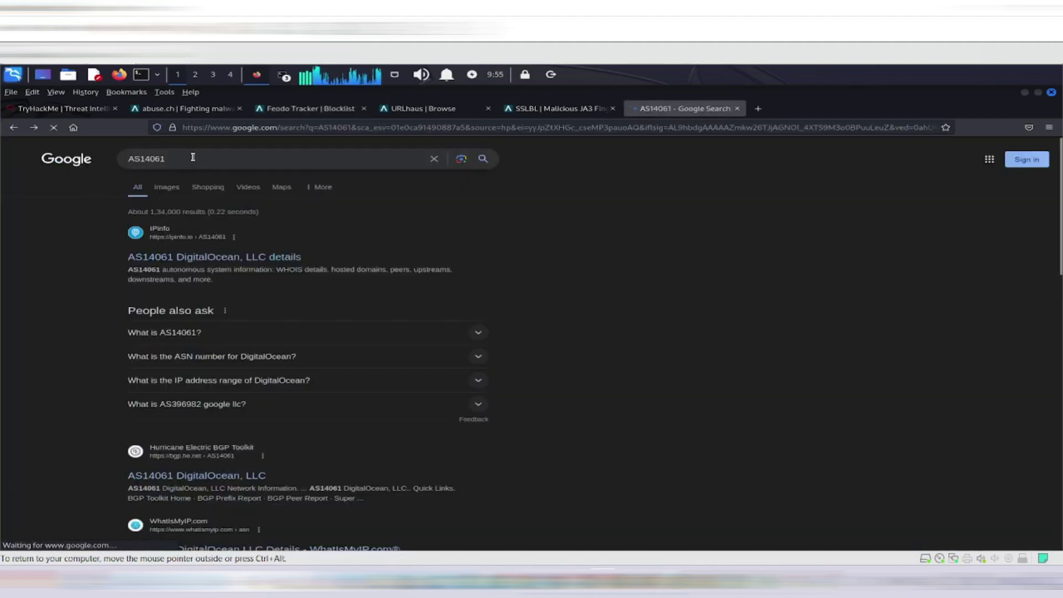
left_click(193, 157)
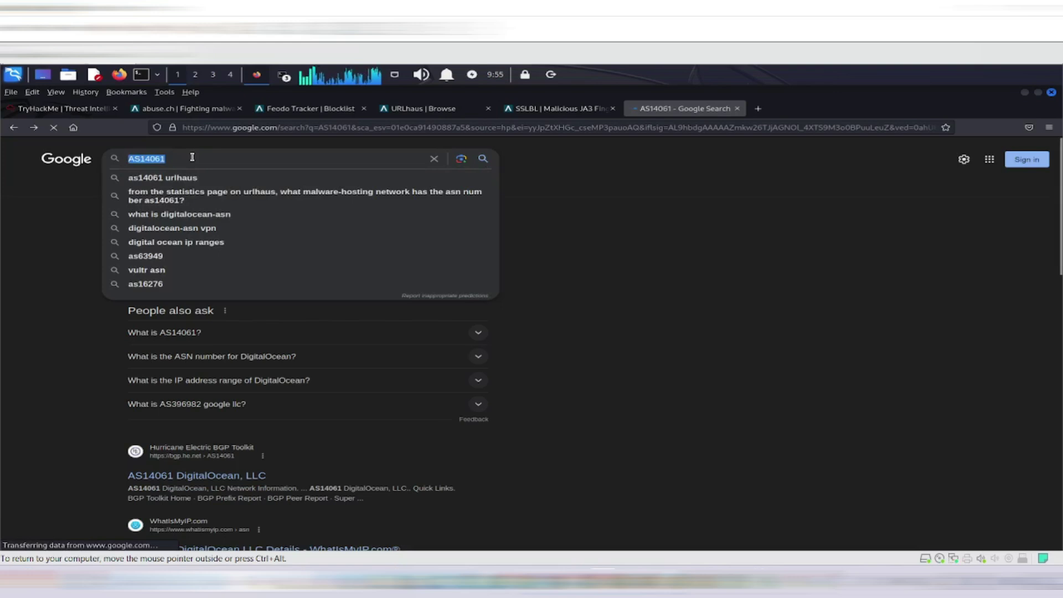
key("ctrl+a")
key("ctrl+v")
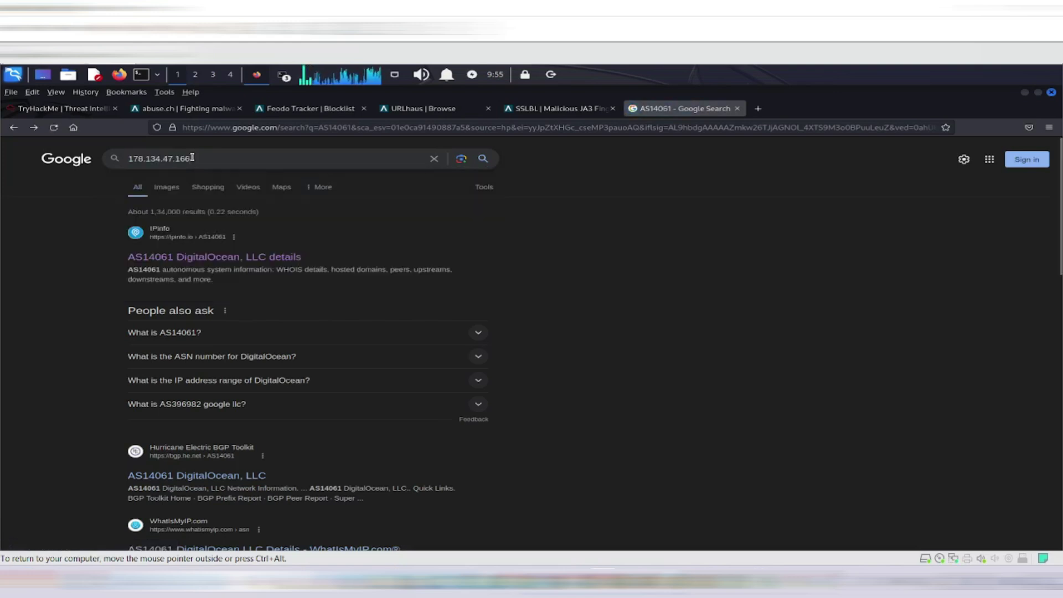
key("Return")
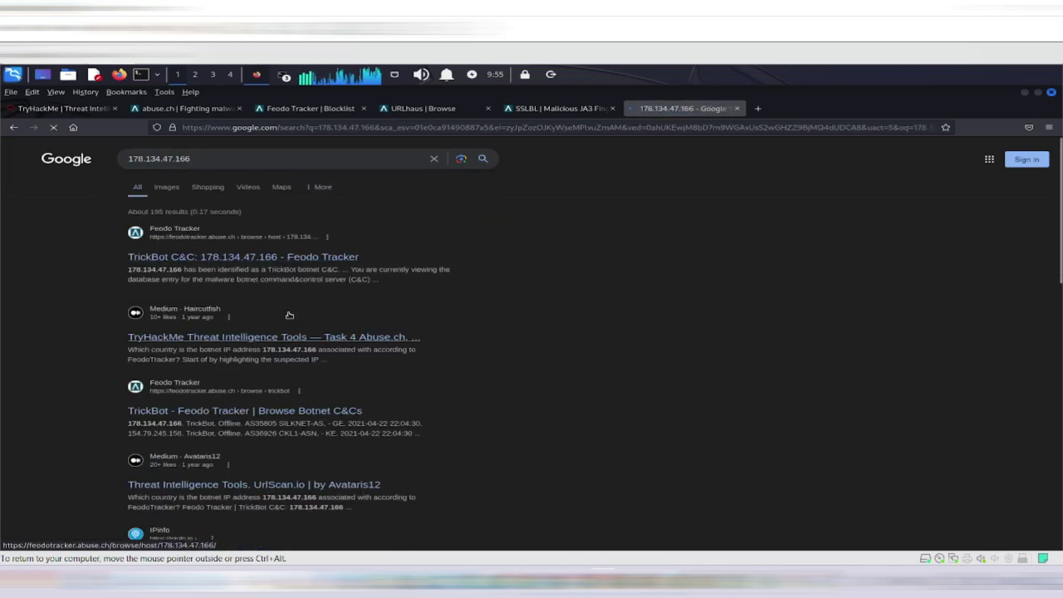
- Open the Feodo Tracker result for 178.134.47.166 and check the country code in its database entry
left_click(244, 259)
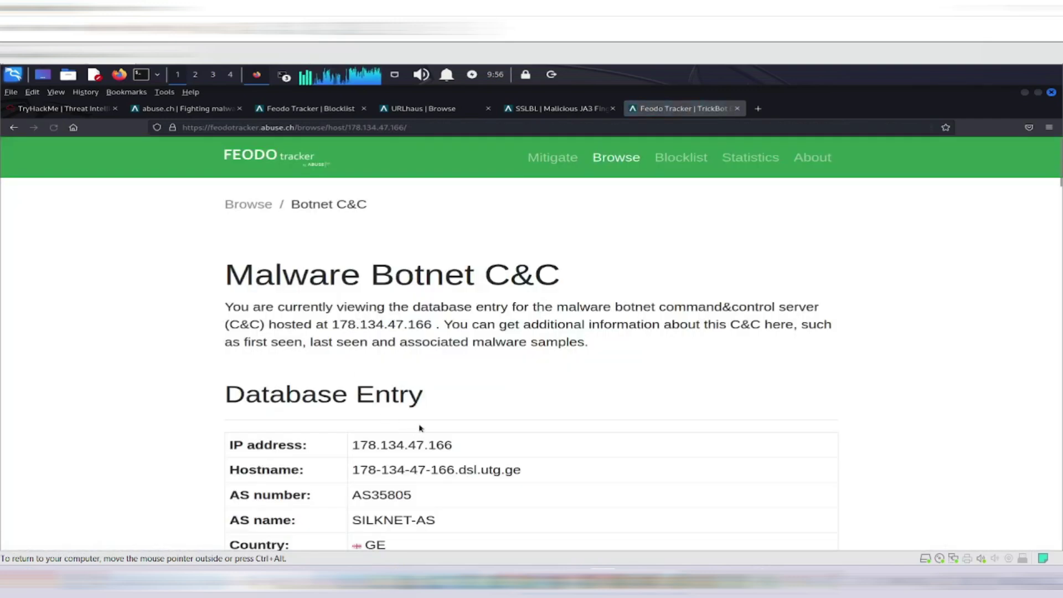
scroll(416, 430, "down", 3)
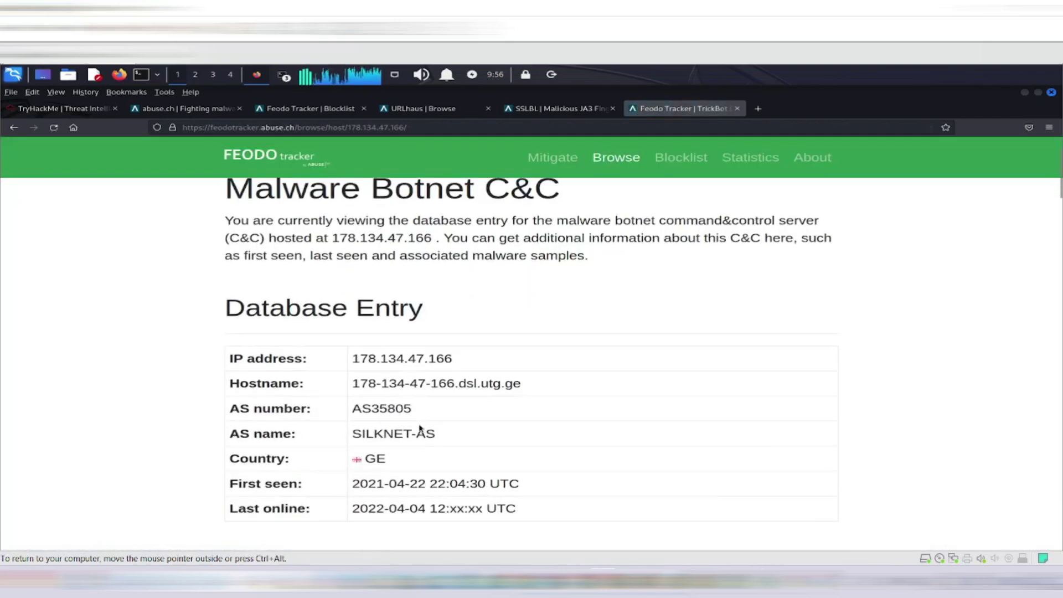
double_click(394, 459)
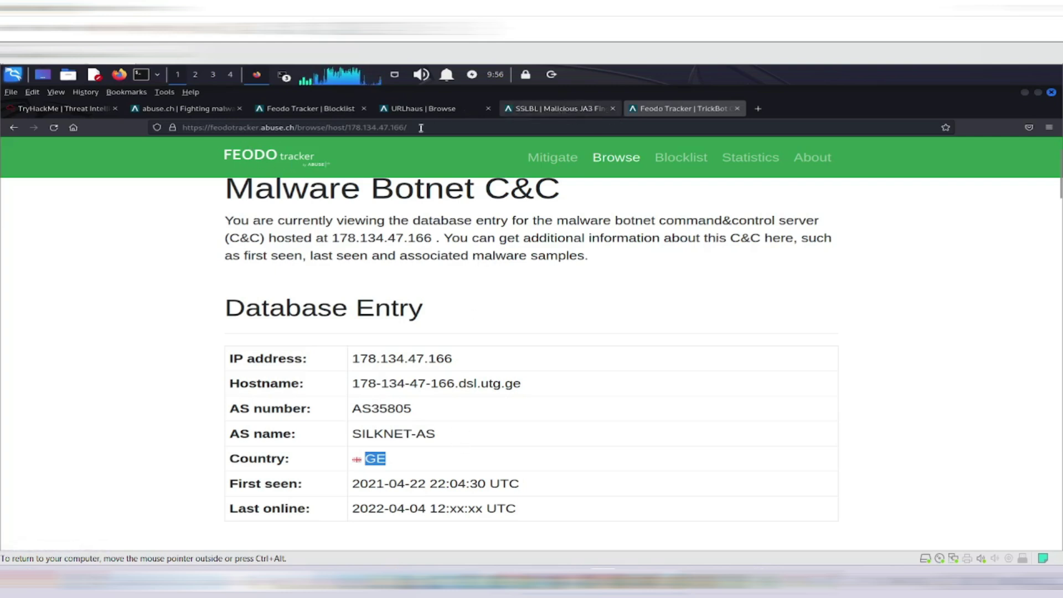
- Open the Google home page in a new browser tab
left_click(758, 109)
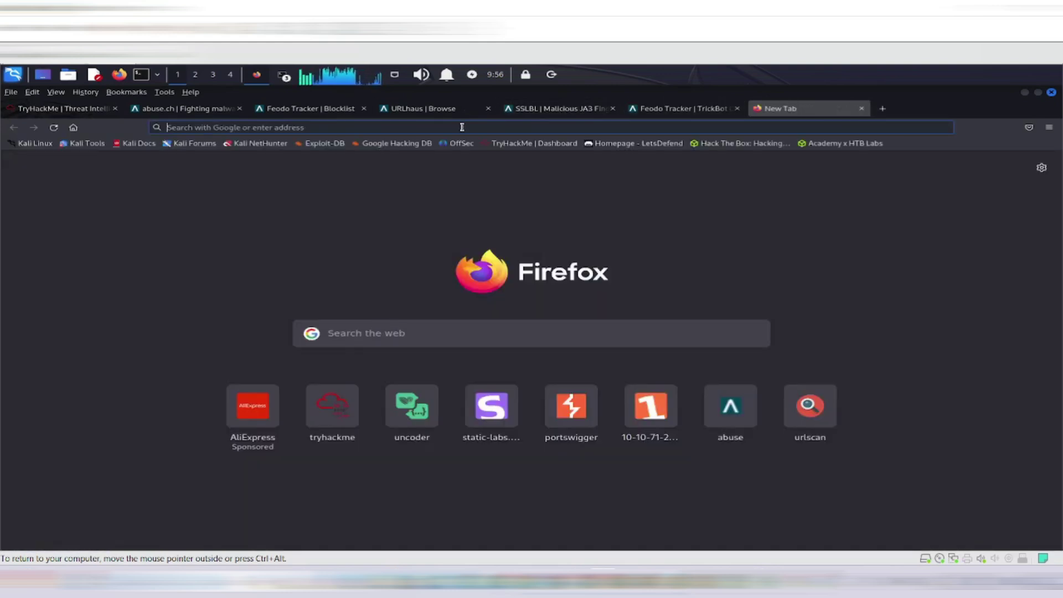
type("www.google.com/")
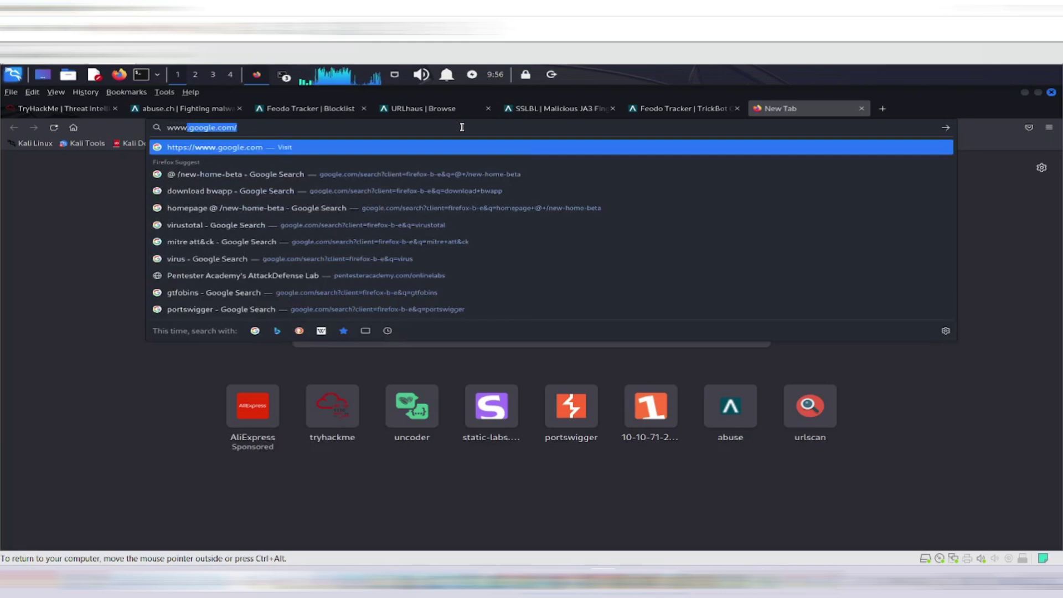
key("Return")
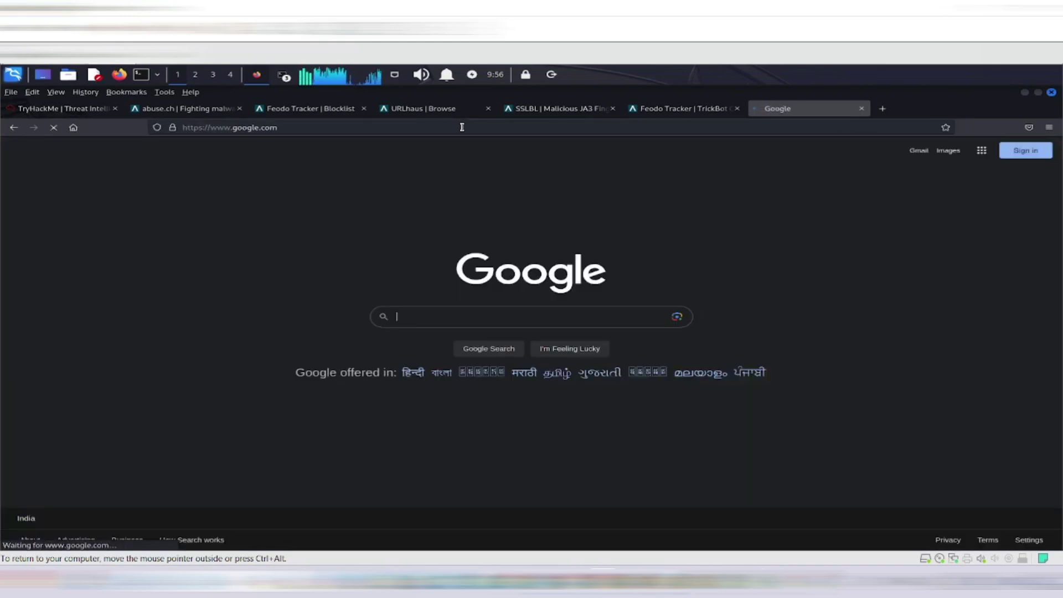
- Search Google for "country name code GE" to find which country the code belongs to
type("country ")
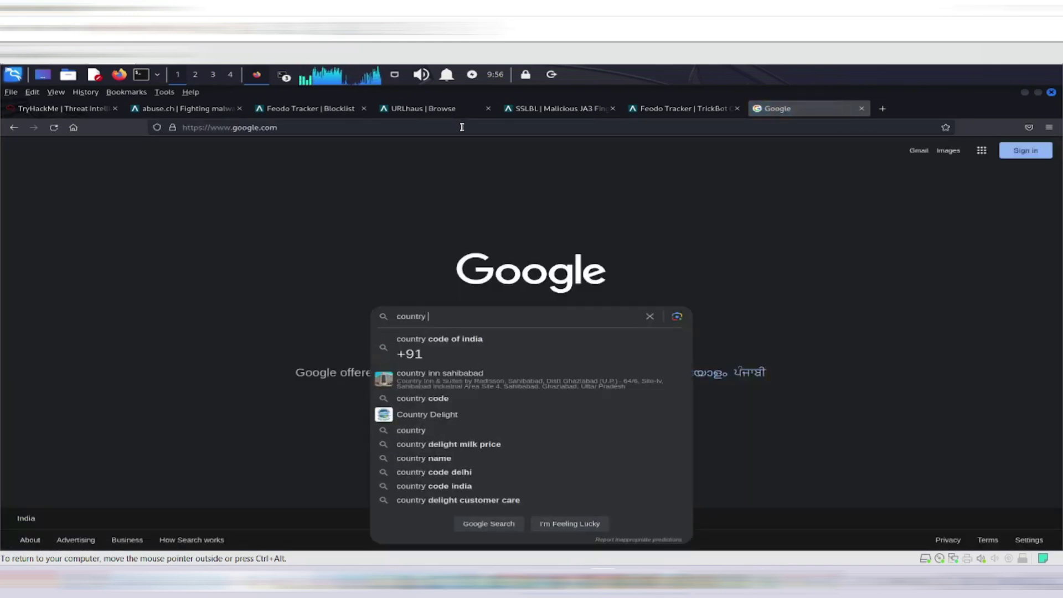
type("name star")
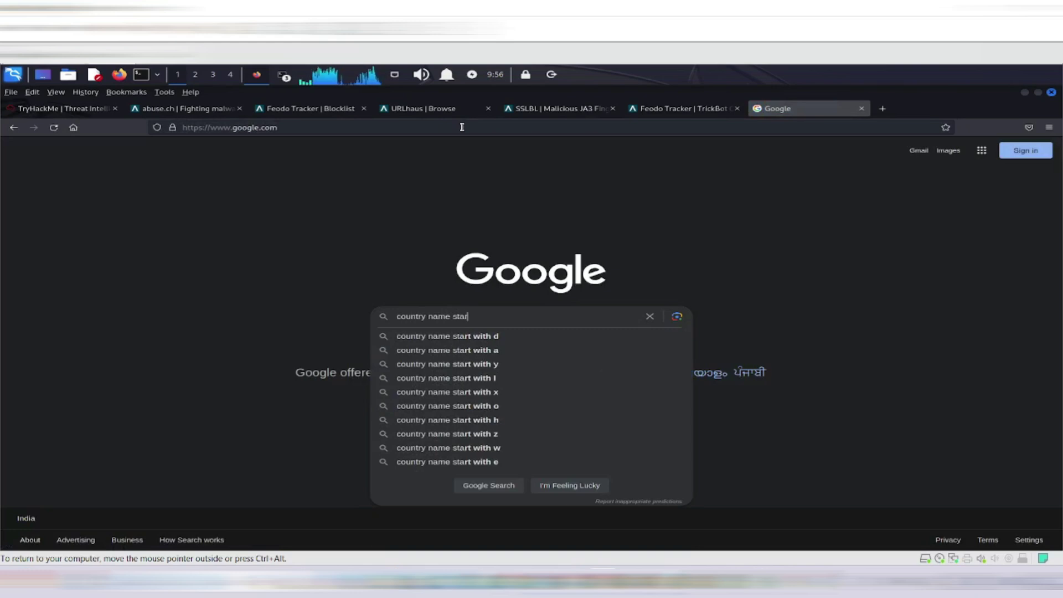
type("t with")
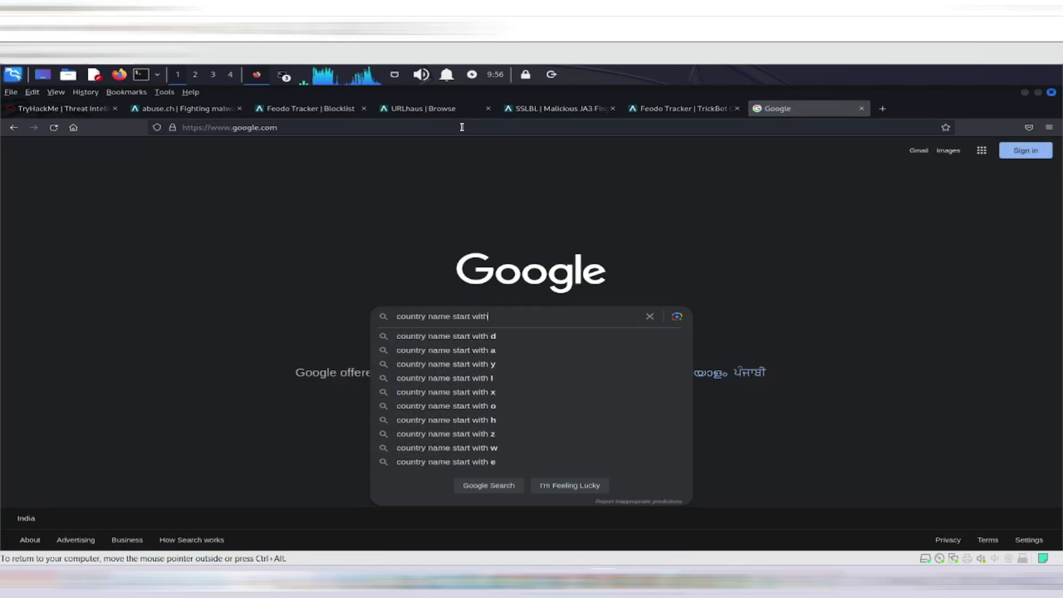
key("BackSpace")
key("BackSpace")
key("BackSpace")
key("BackSpace")
key("BackSpace")
key("BackSpace")
key("BackSpace")
key("BackSpace")
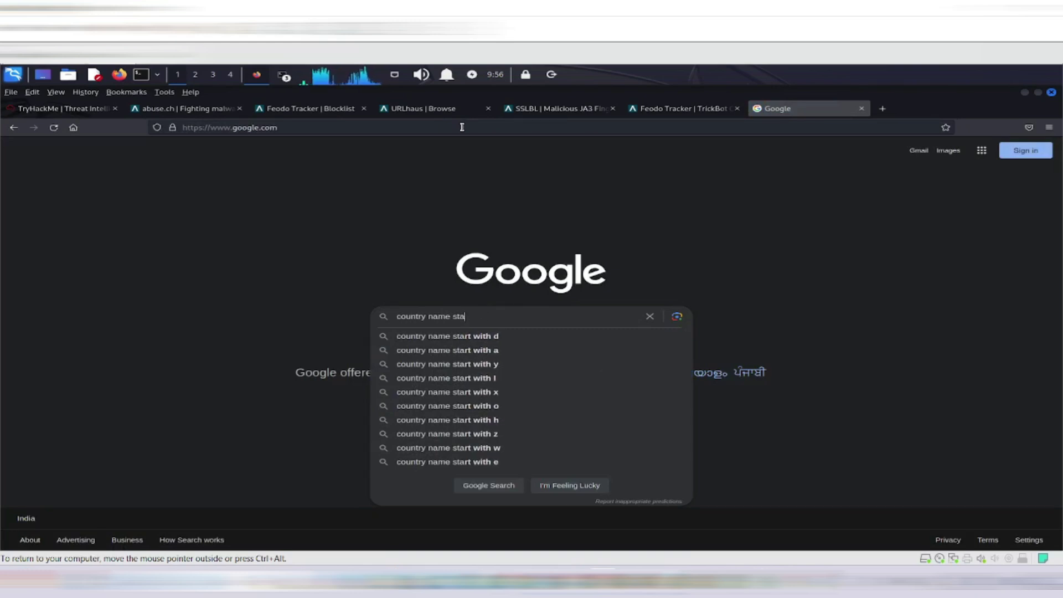
key("BackSpace")
type("cod")
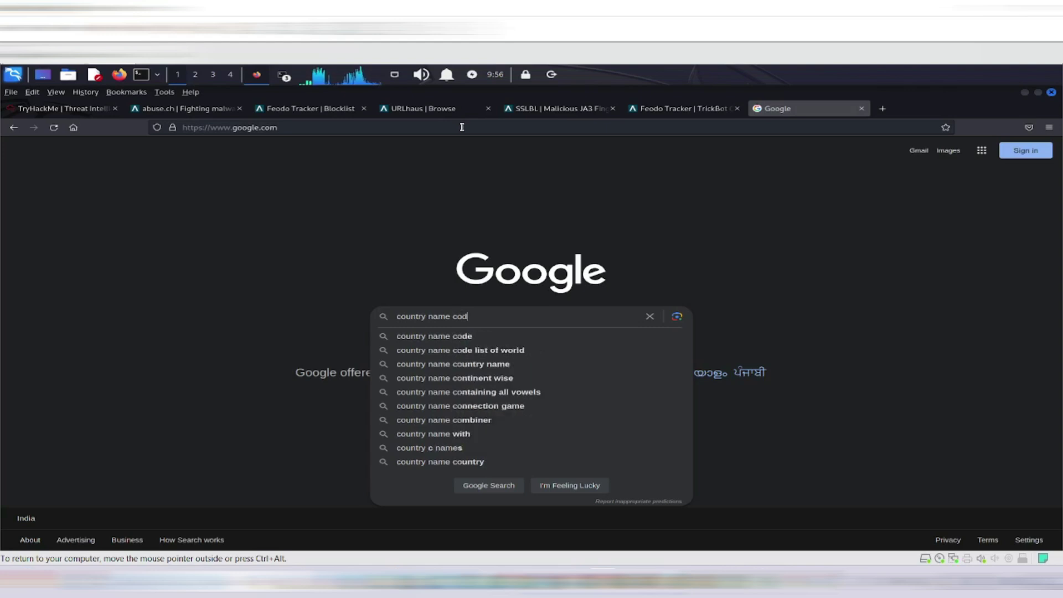
type("e GE")
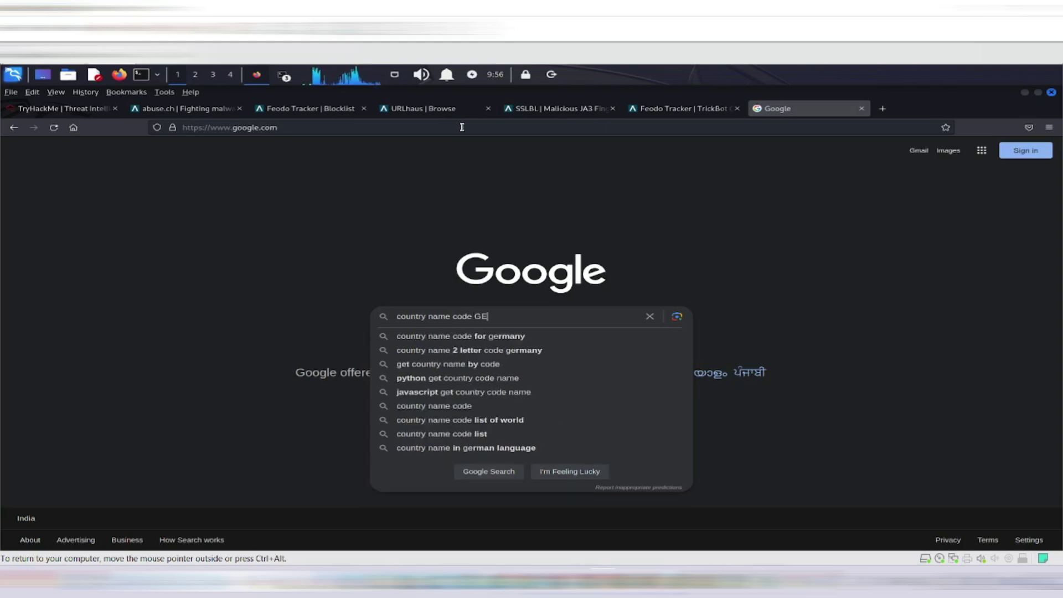
key("Return")
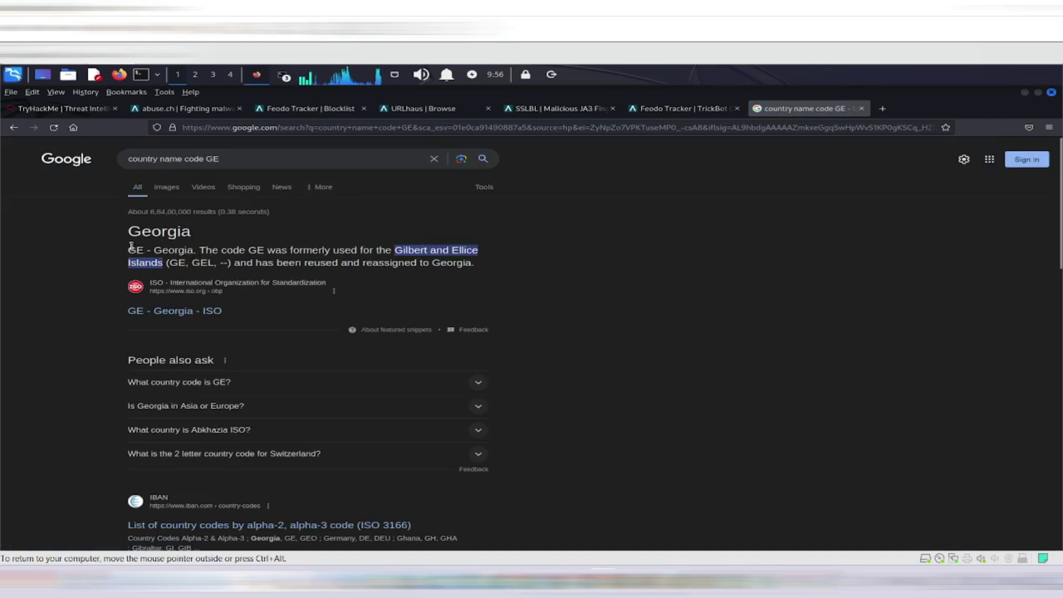
- Copy the country name Georgia from the search result and submit it as the TryHackMe answer for botnet IP 178.134.47.166
left_click_drag(133, 232, 190, 232)
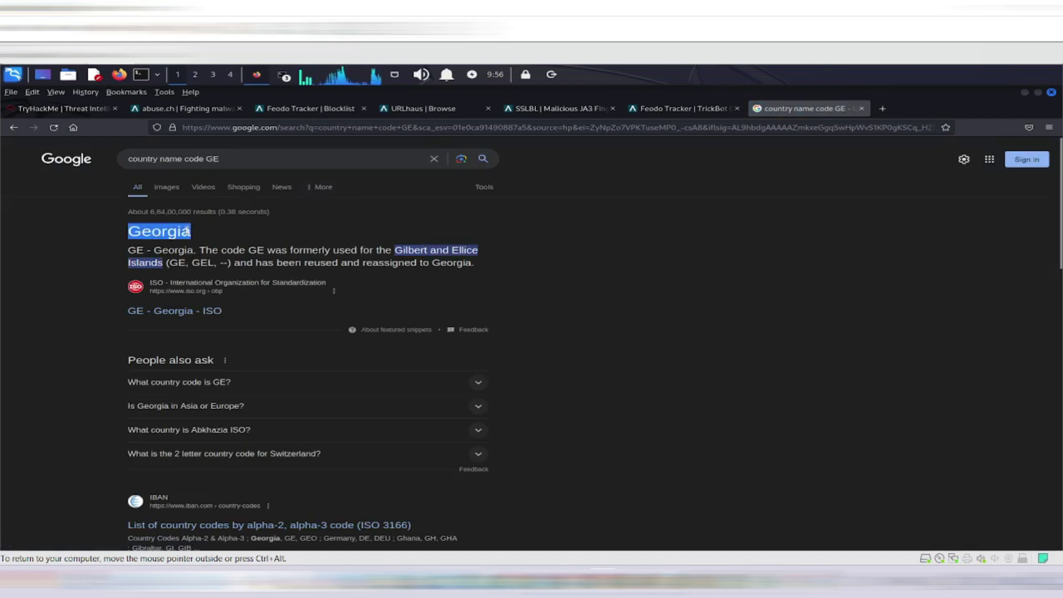
right_click(172, 234)
left_click(195, 244)
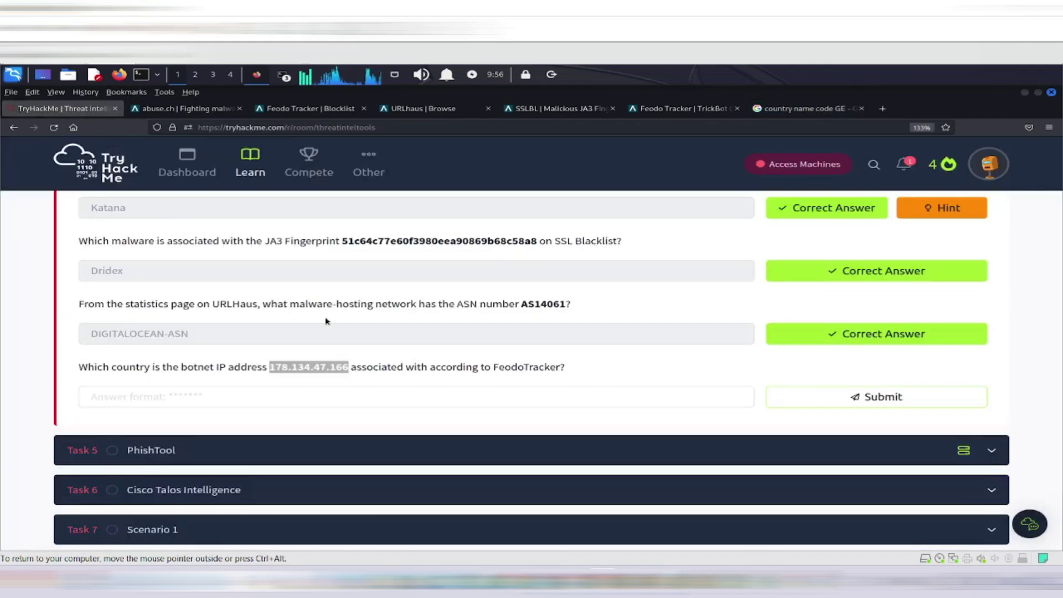
left_click(107, 105)
left_click(206, 395)
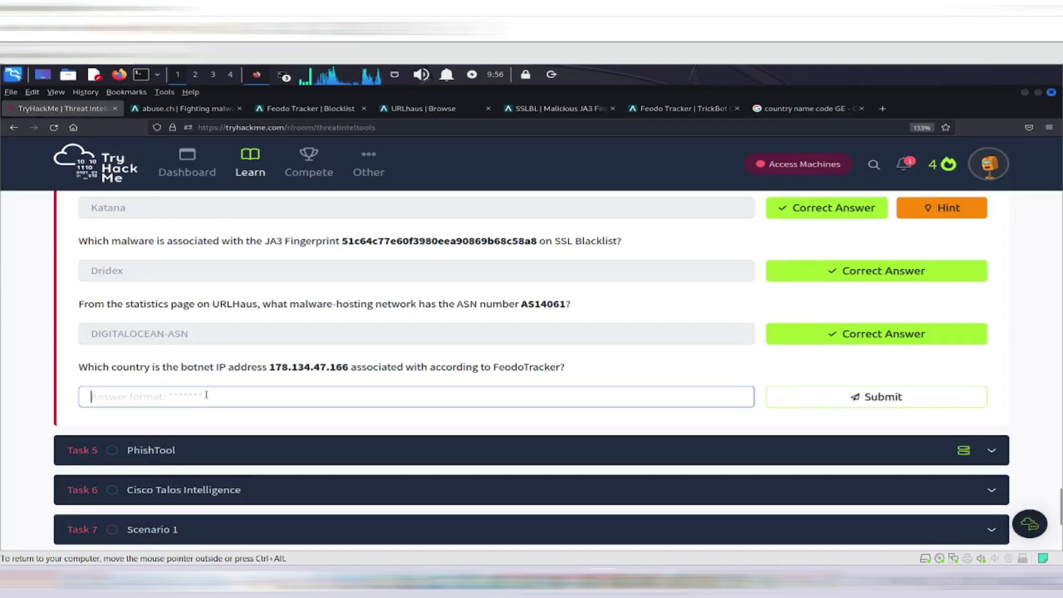
key("ctrl+v")
left_click(778, 402)
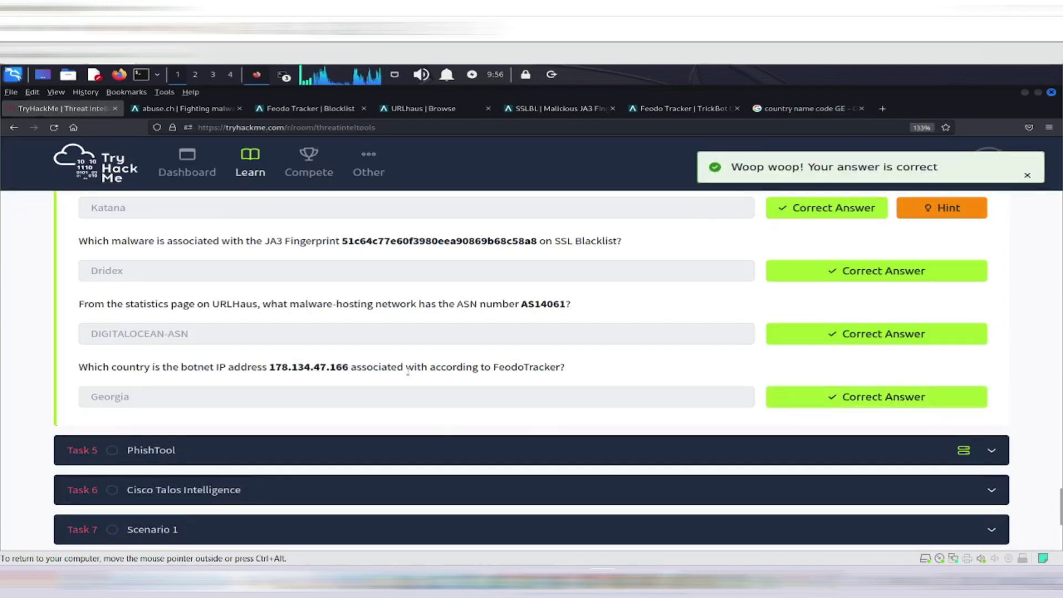
- Review the Task 4 answers and go back up to the room's progress and task list
scroll(266, 405, "up", 4)
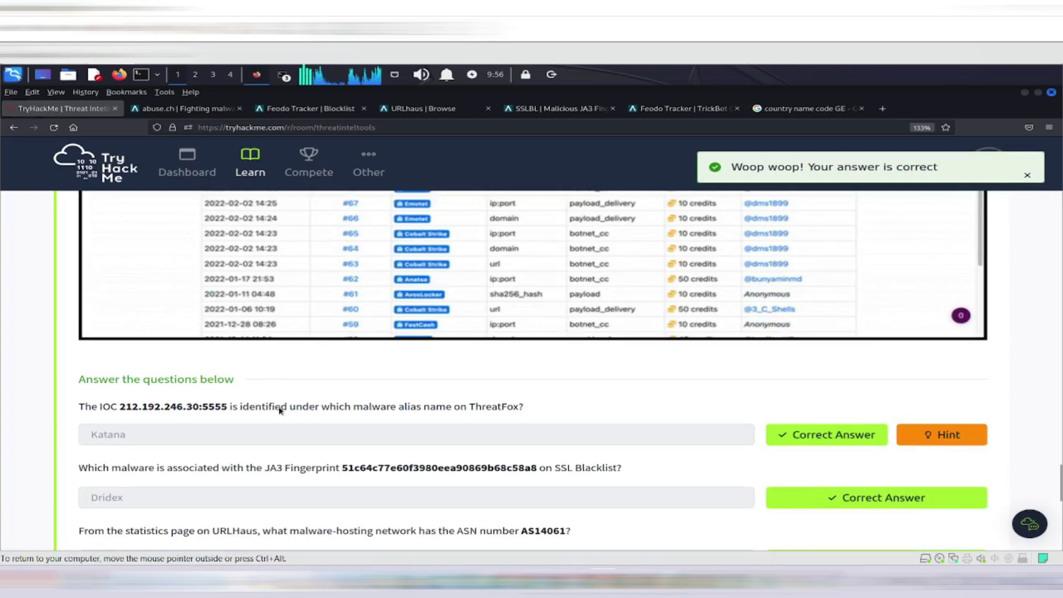
scroll(266, 421, "down", 4)
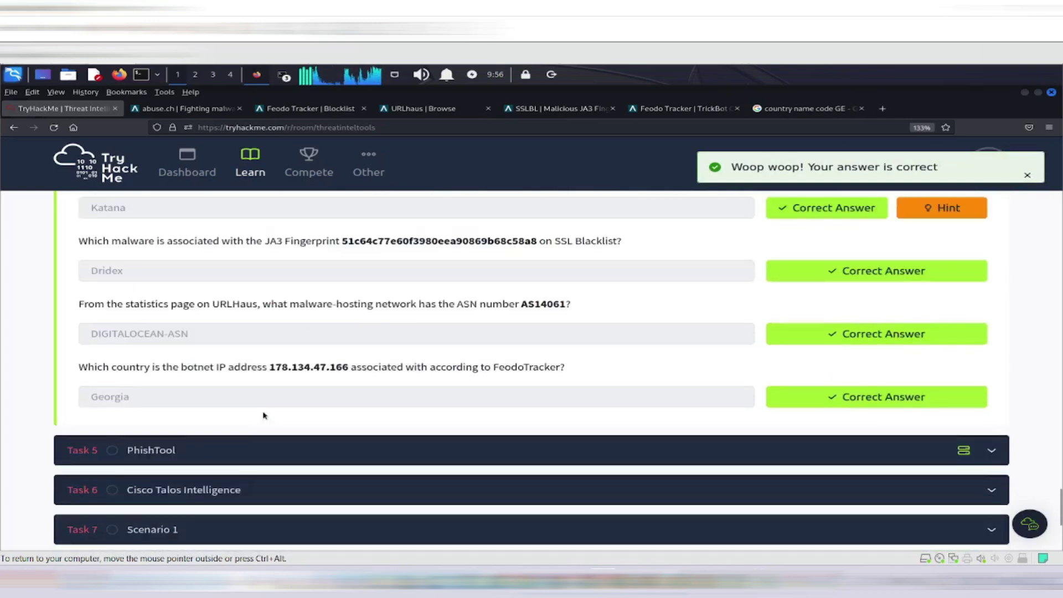
scroll(263, 410, "up", 6)
scroll(268, 408, "up", 18)
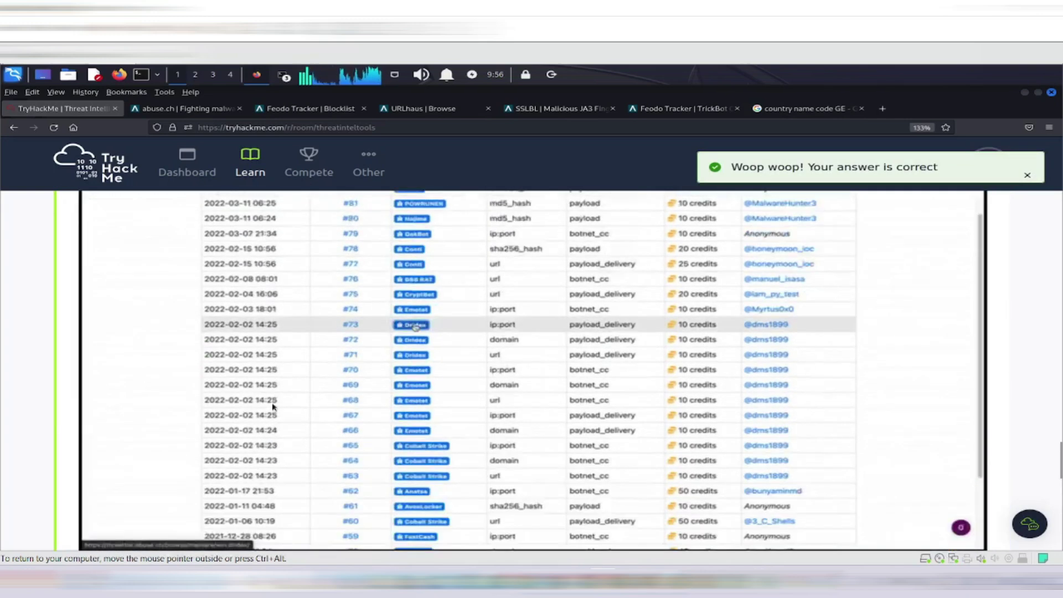
scroll(280, 409, "up", 15)
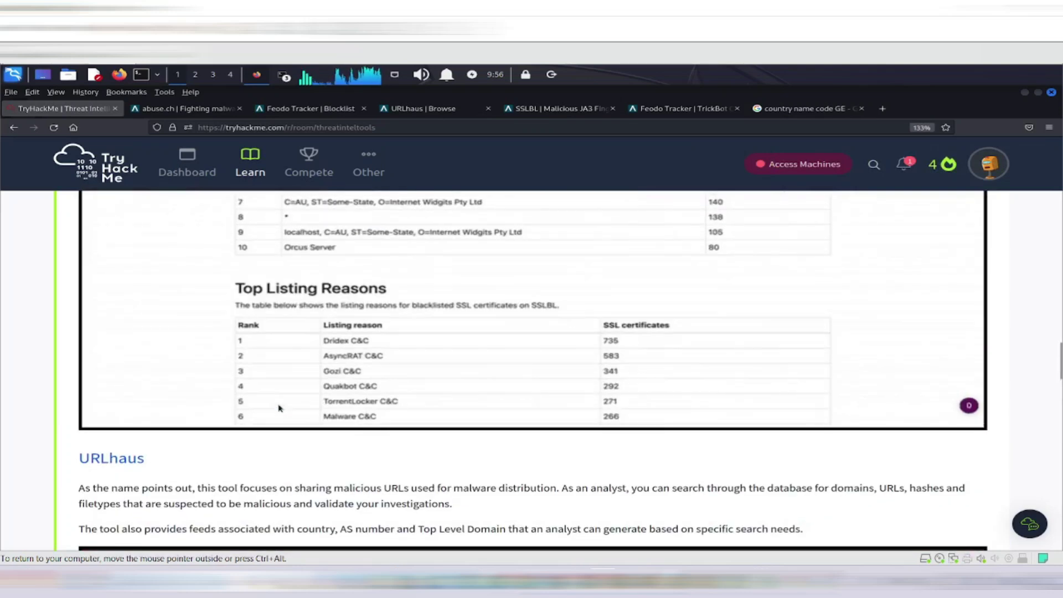
scroll(280, 403, "up", 6)
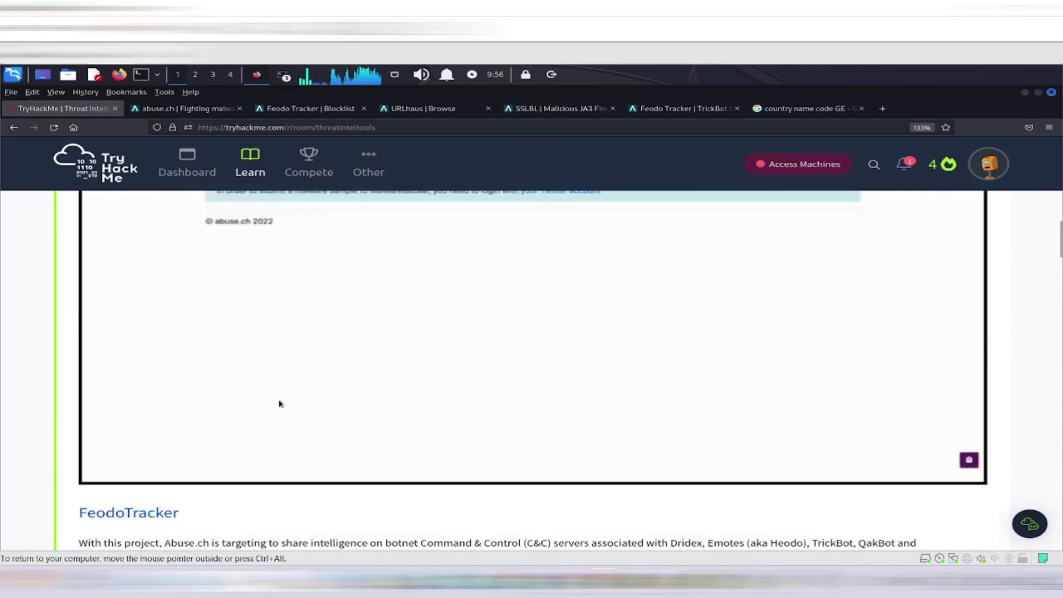
scroll(282, 400, "up", 20)
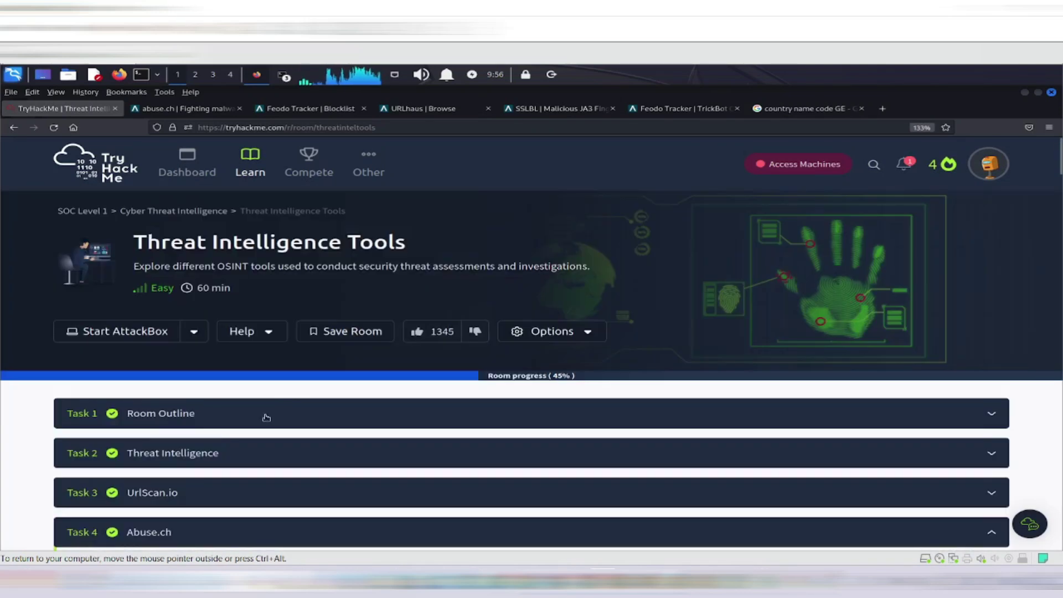
- Look through the Task 4 Abuse.ch material again, from the platform overview and MalwareBazaar through URLhaus to ThreatFox
scroll(240, 431, "down", 3)
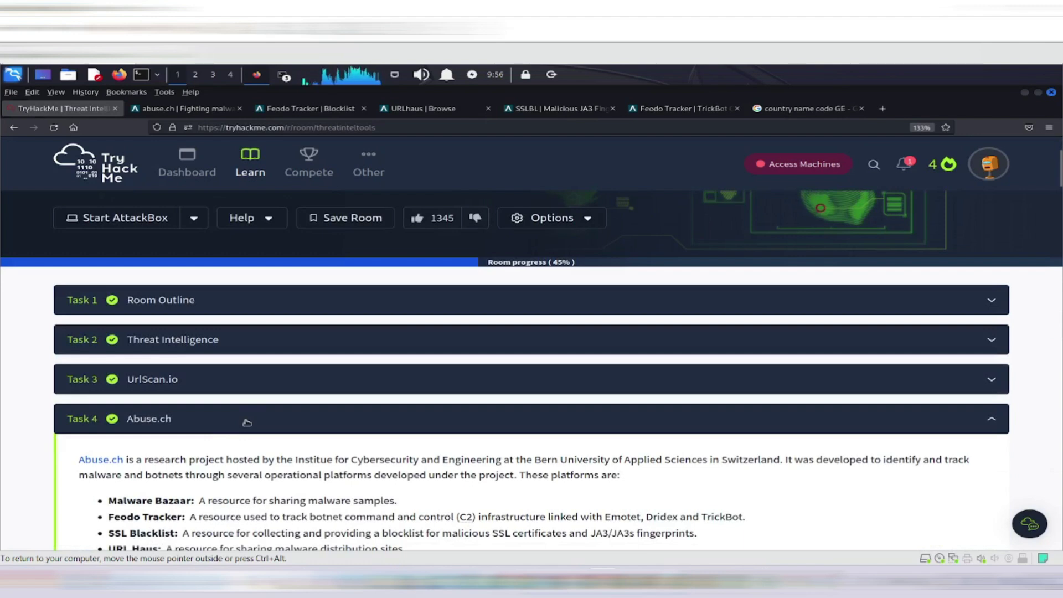
scroll(250, 422, "down", 6)
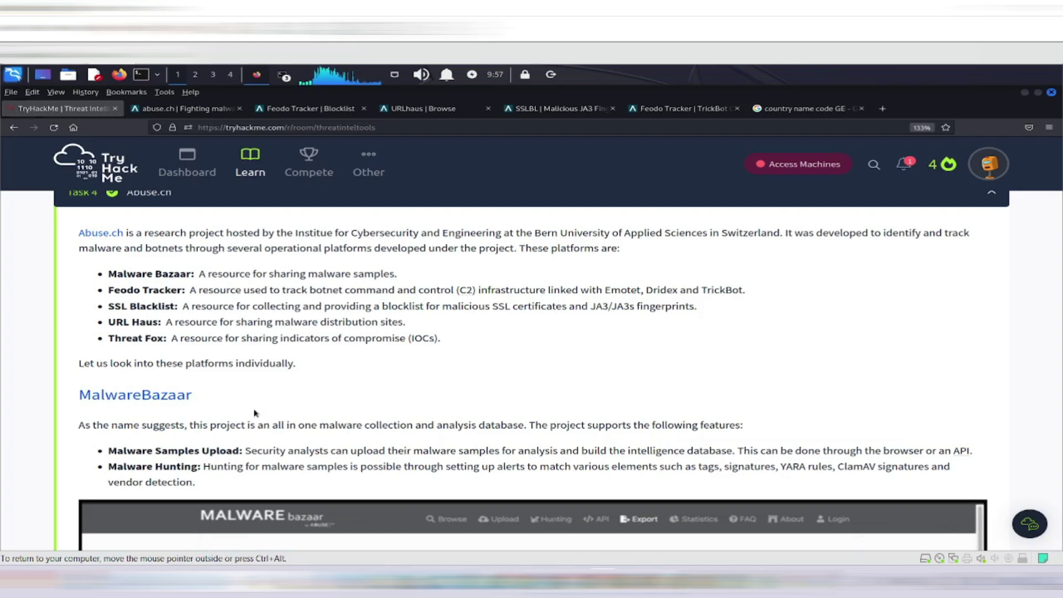
scroll(355, 384, "down", 20)
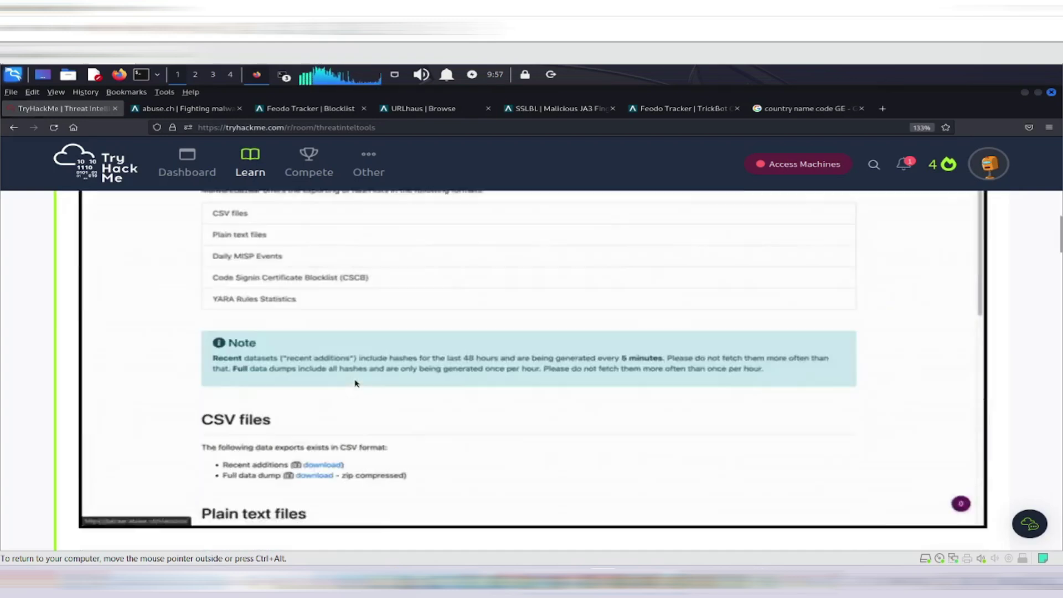
scroll(359, 379, "down", 15)
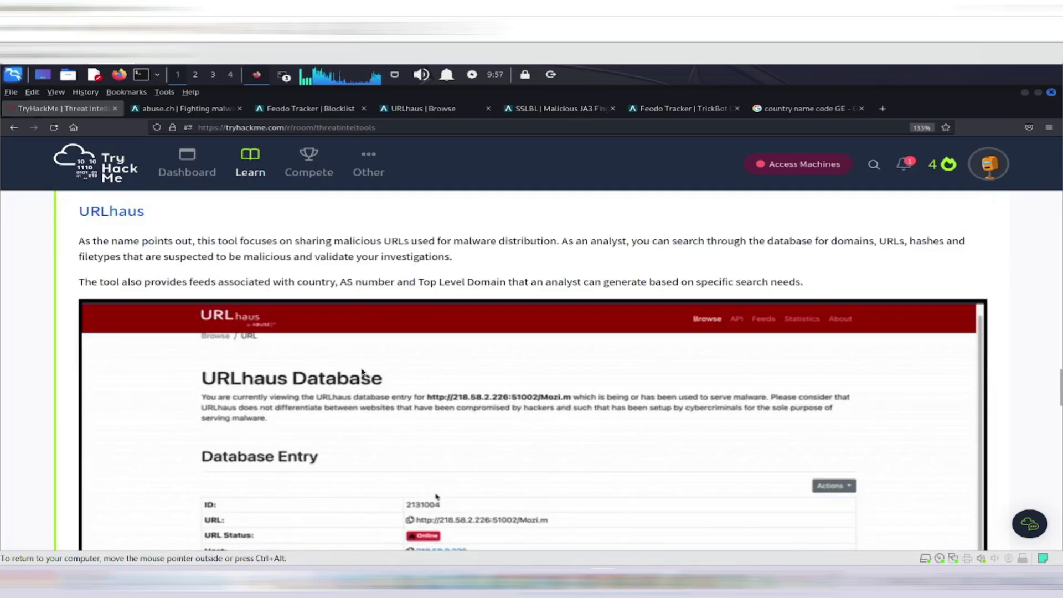
scroll(363, 377, "down", 7)
scroll(362, 371, "down", 5)
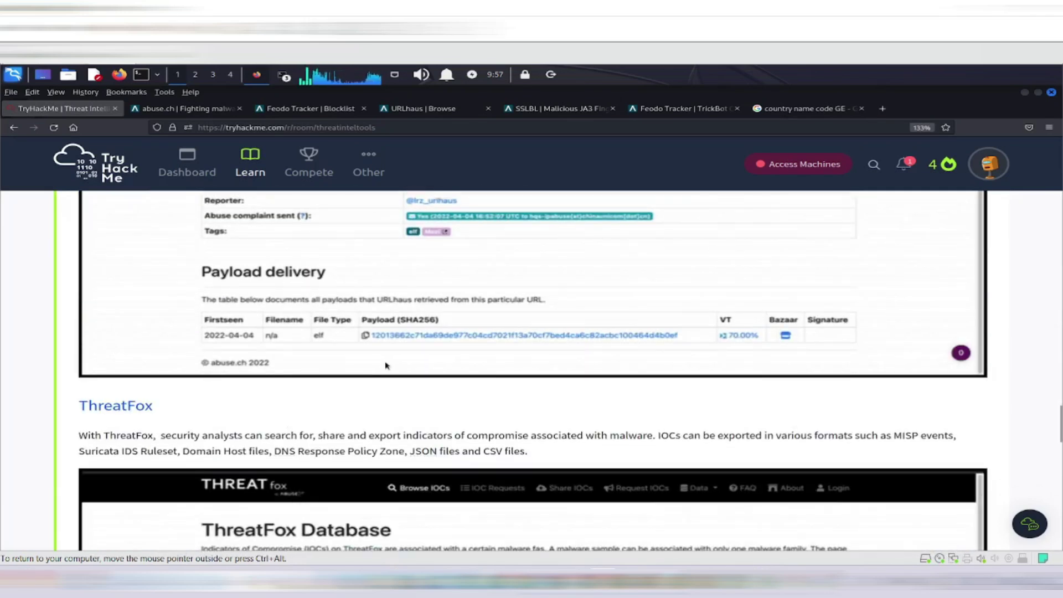
scroll(391, 361, "down", 4)
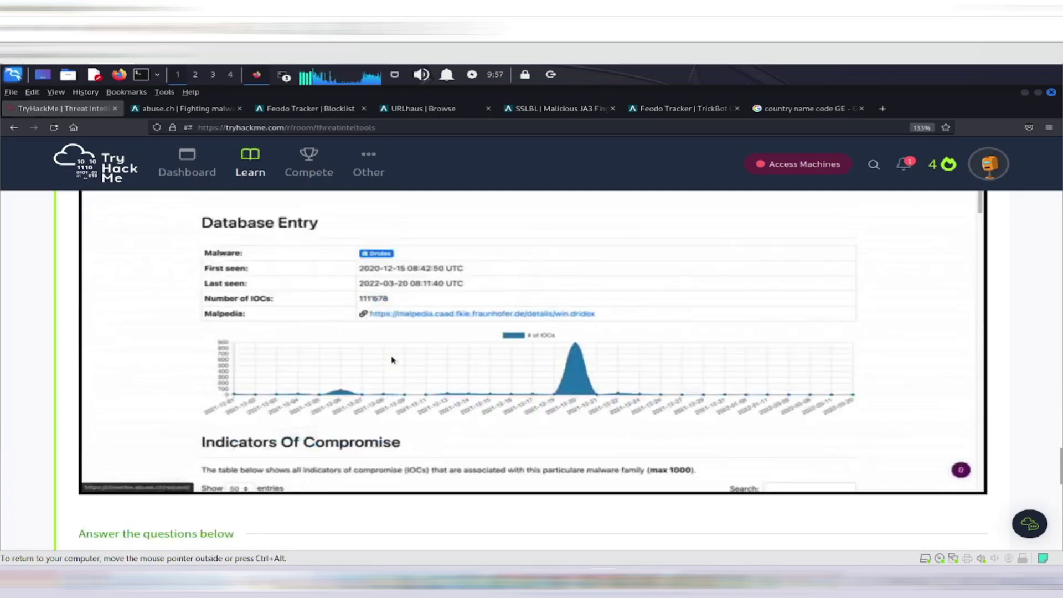